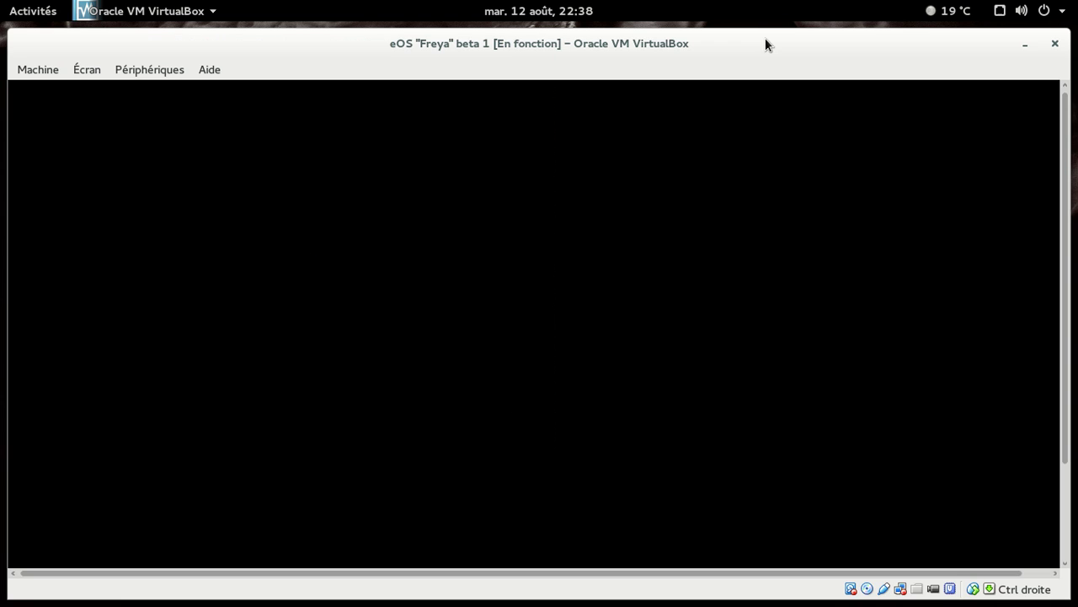
- Switch the virtual machine to full screen and log in to the user's session with the account password
{"action": "key", "text": "Control_R+f"}
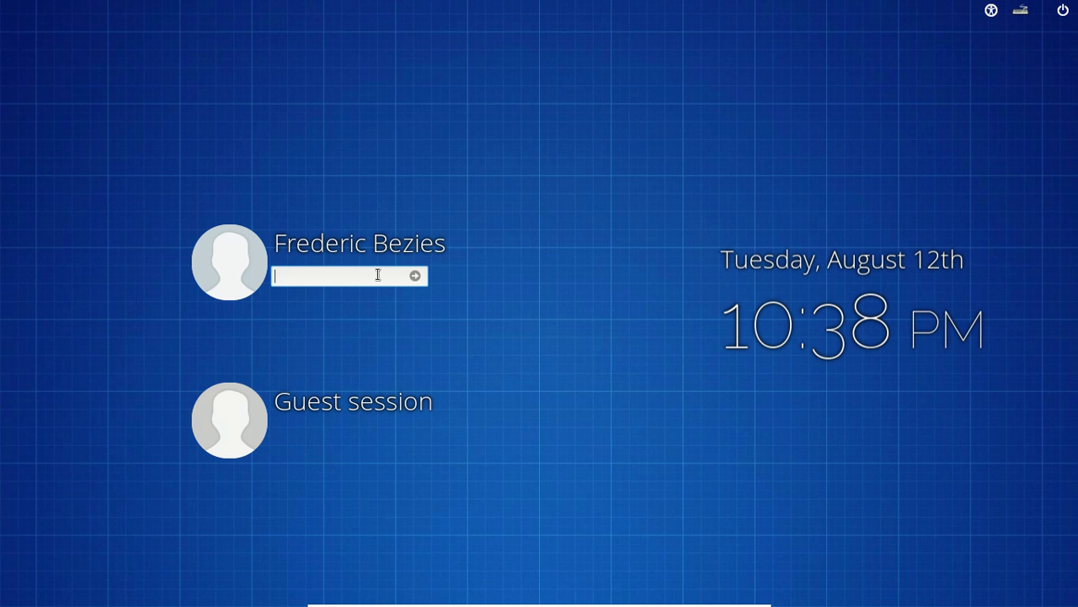
{"action": "type", "text": "******"}
{"action": "key", "text": "Return"}
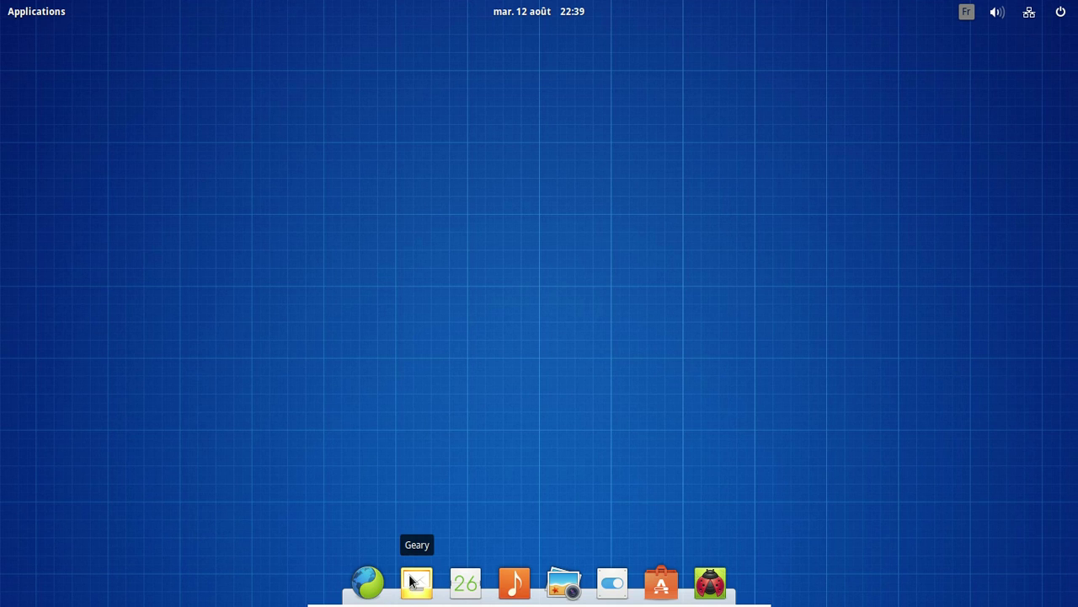
- Launch Visionneur de documents from the second page of applications, view its version information, and close it
{"action": "left_click", "coordinate": [59, 19]}
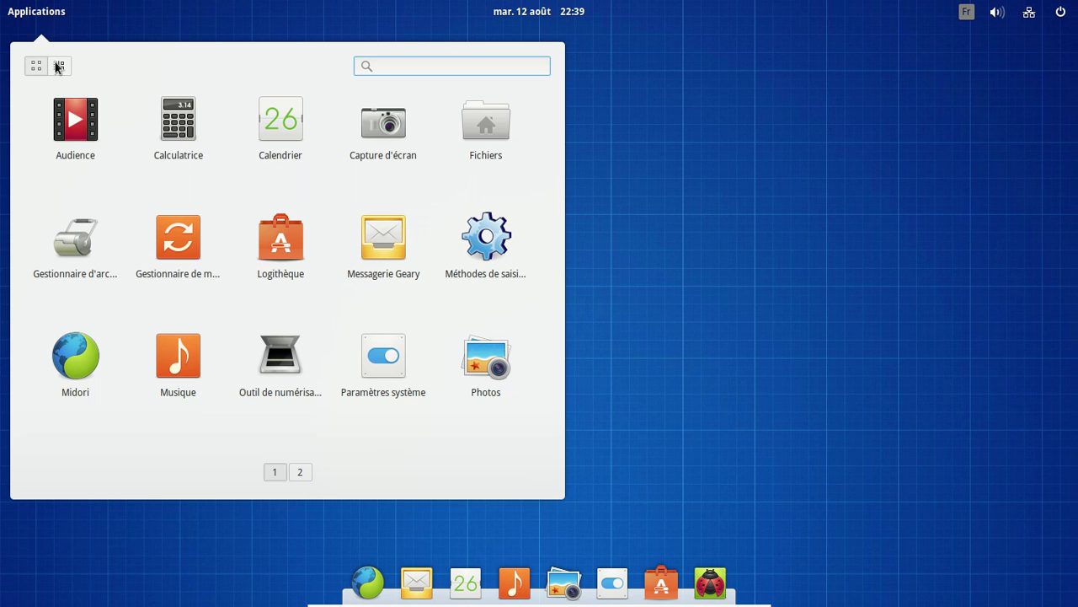
{"action": "left_click", "coordinate": [305, 472]}
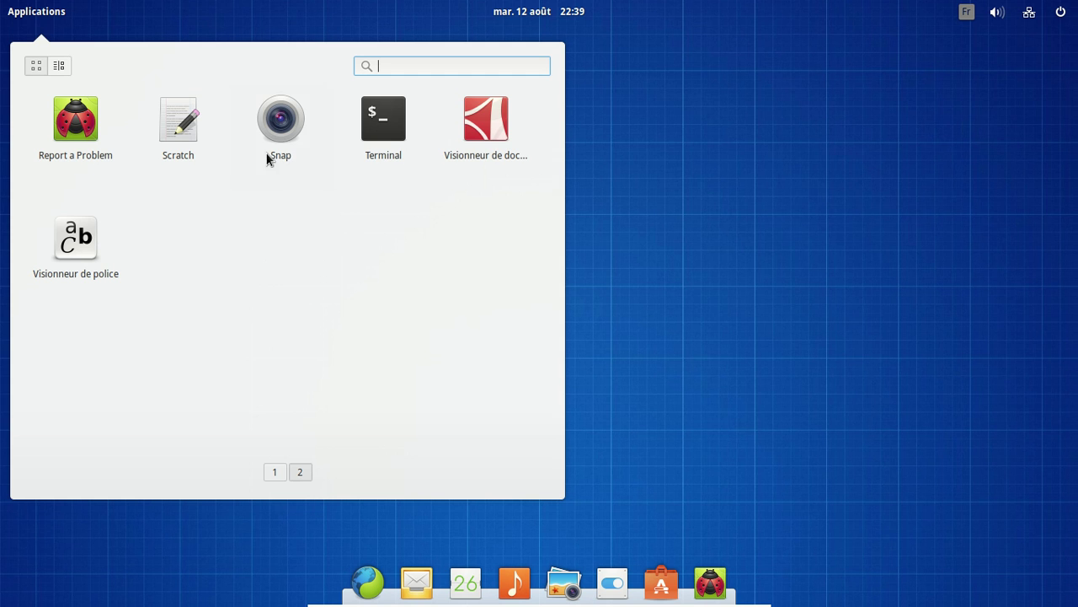
{"action": "left_click", "coordinate": [477, 153]}
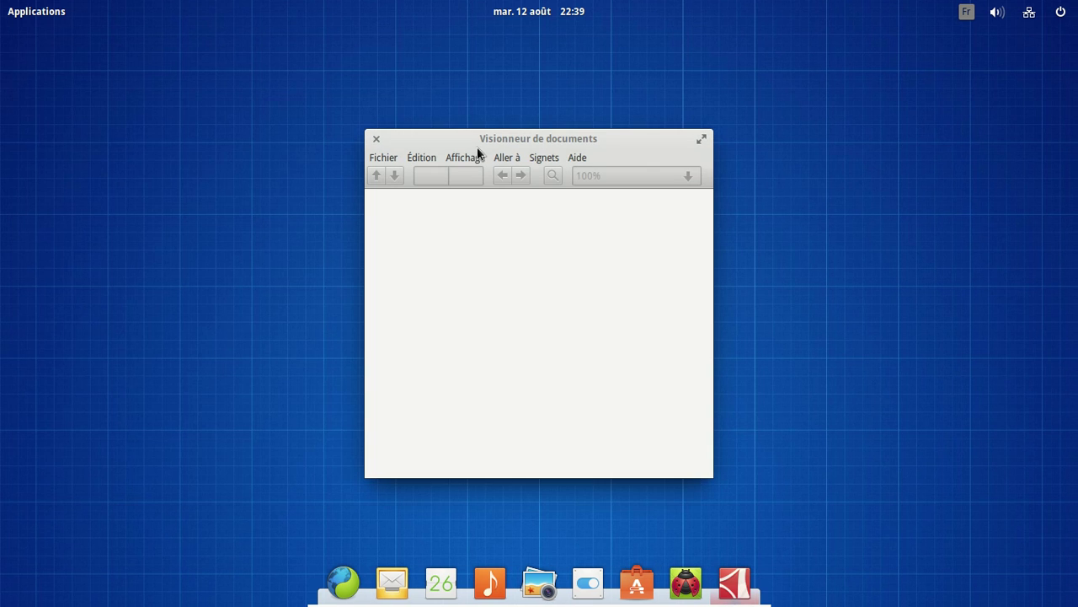
{"action": "left_click", "coordinate": [575, 150]}
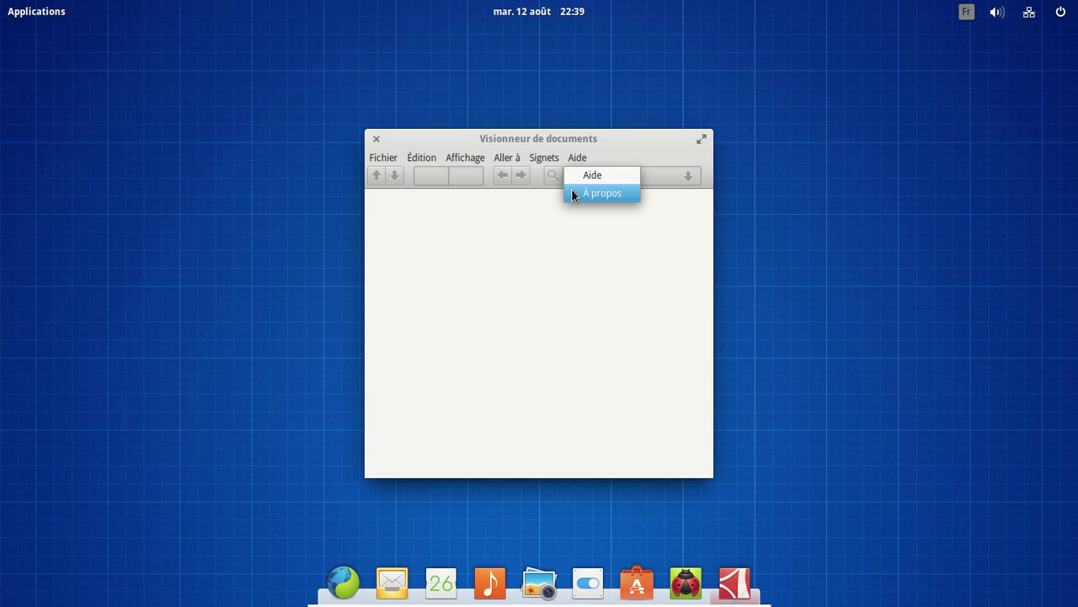
{"action": "left_click", "coordinate": [572, 191]}
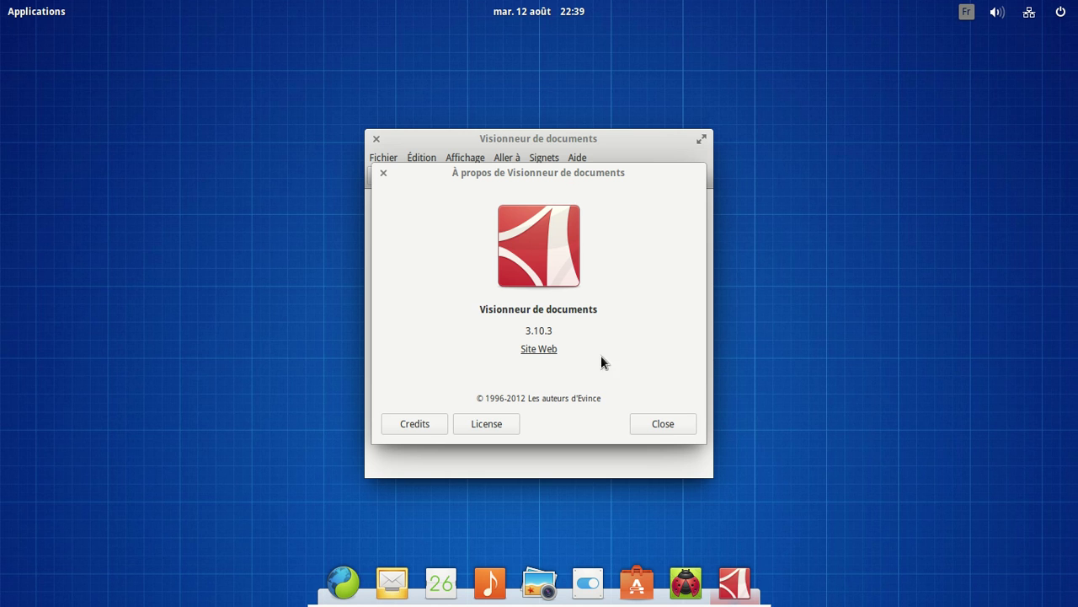
{"action": "left_click", "coordinate": [664, 424]}
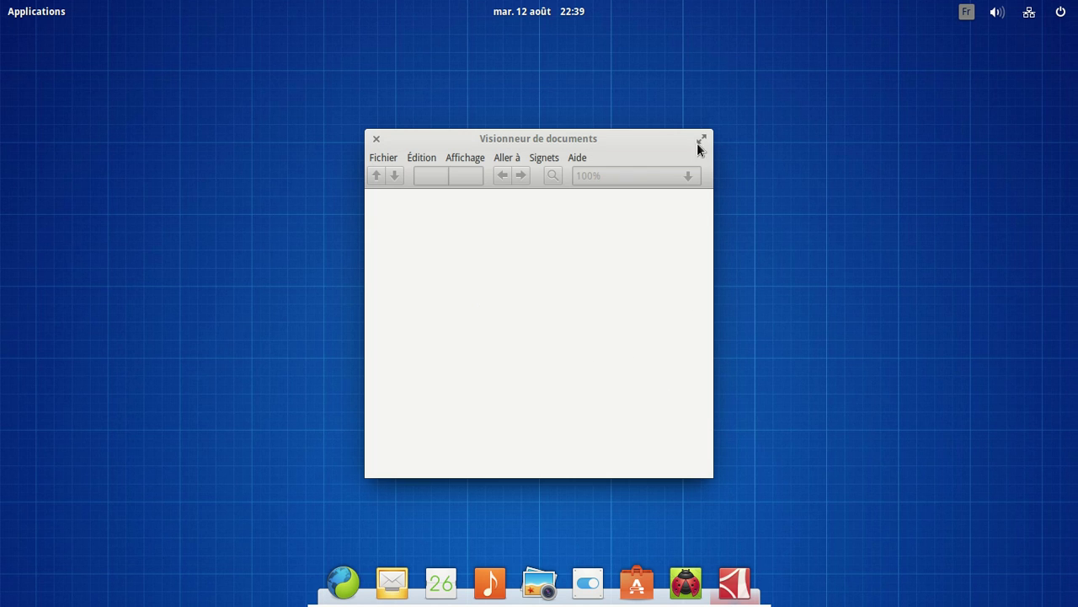
{"action": "left_click", "coordinate": [377, 139]}
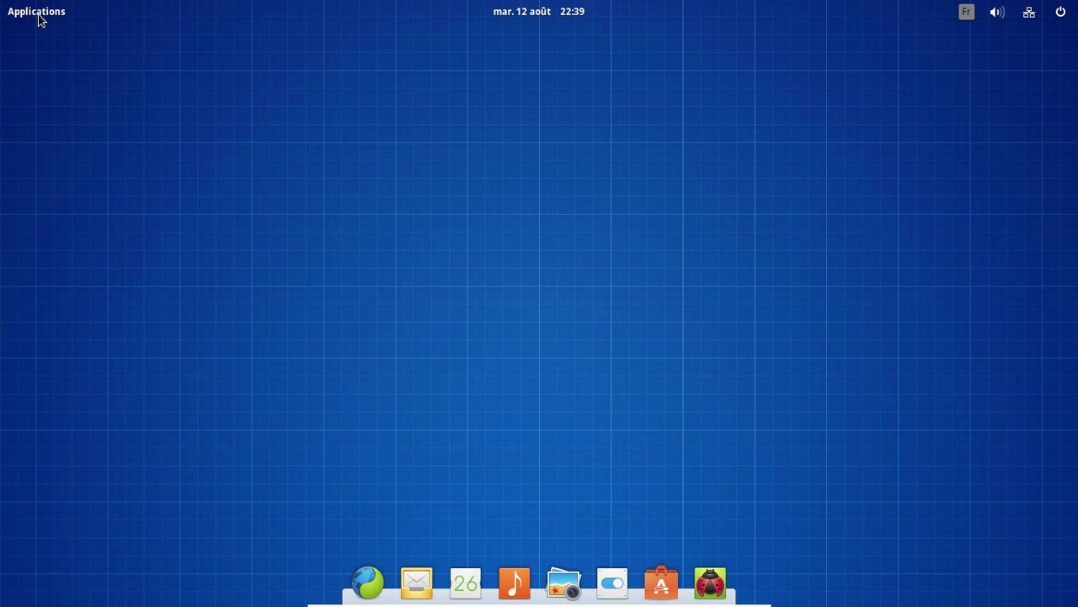
- Launch Scratch with a new empty file, and reposition and enlarge its window to fill most of the desktop
{"action": "left_click", "coordinate": [37, 12]}
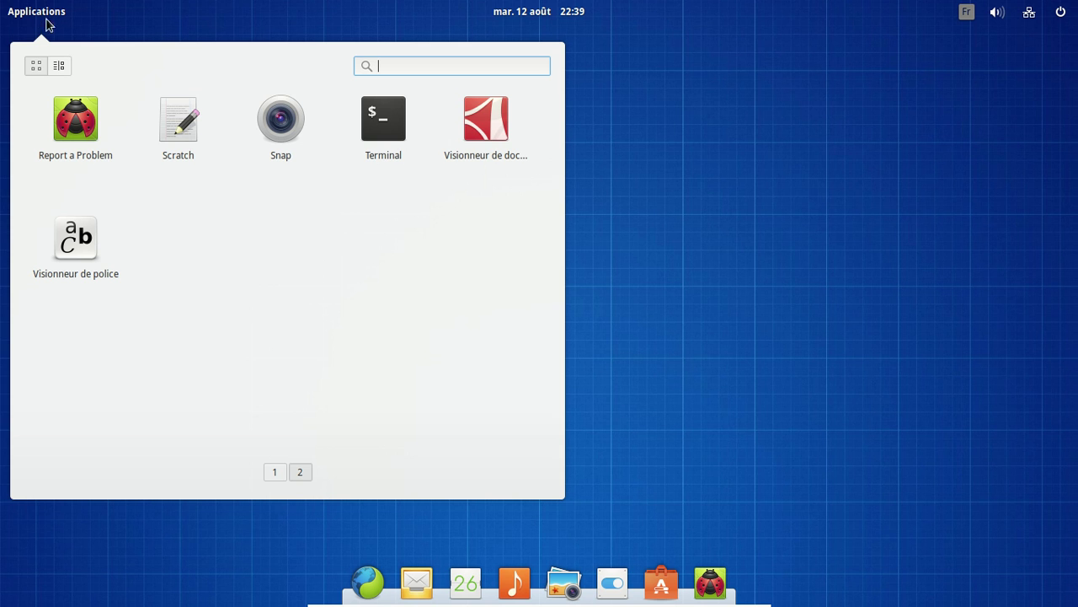
{"action": "left_click", "coordinate": [175, 137]}
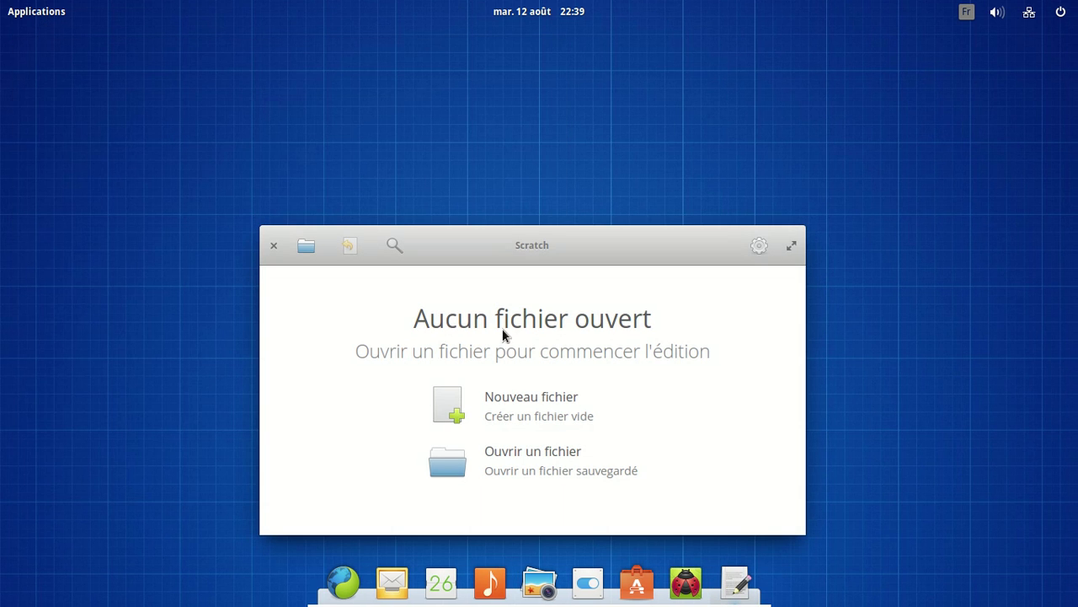
{"action": "left_click", "coordinate": [509, 400]}
{"action": "left_click_drag", "start_coordinate": [541, 240], "coordinate": [489, 94]}
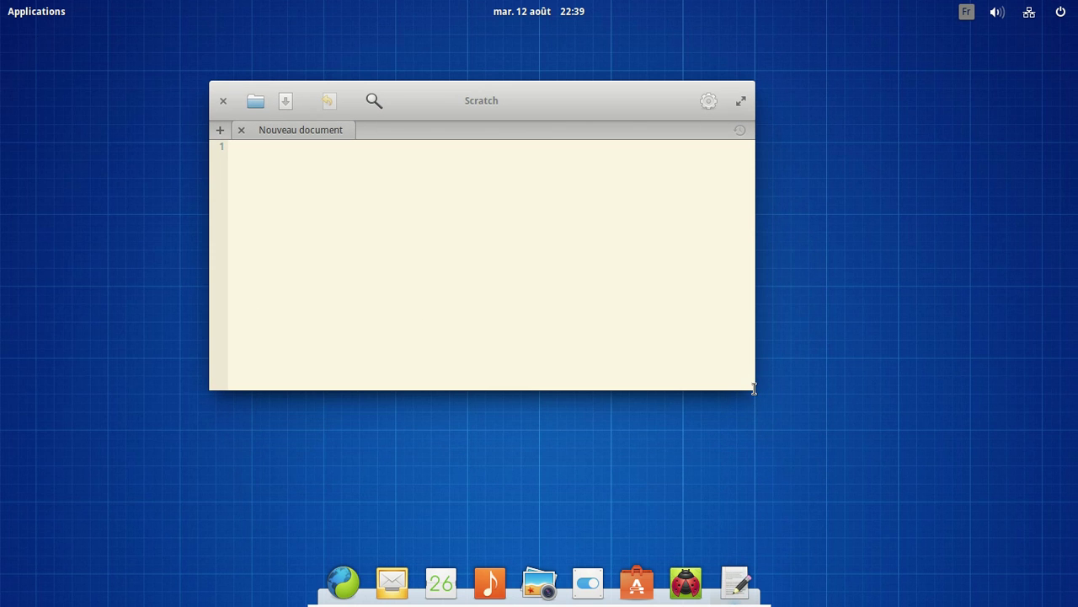
{"action": "left_click_drag", "start_coordinate": [751, 379], "coordinate": [882, 538]}
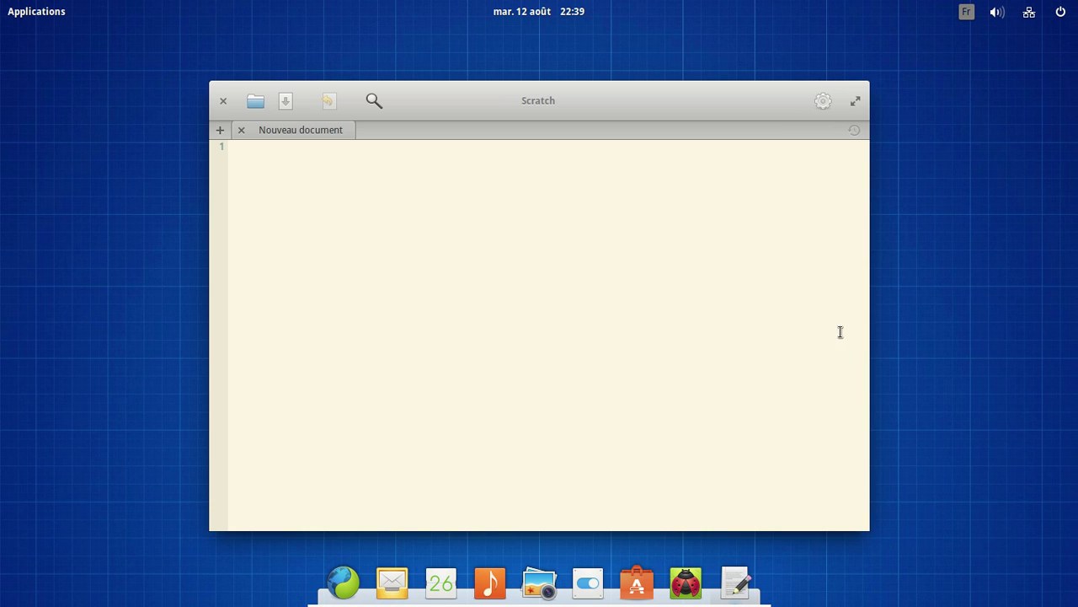
- View the version and licence information of Scratch, then dismiss it
{"action": "left_click", "coordinate": [823, 103]}
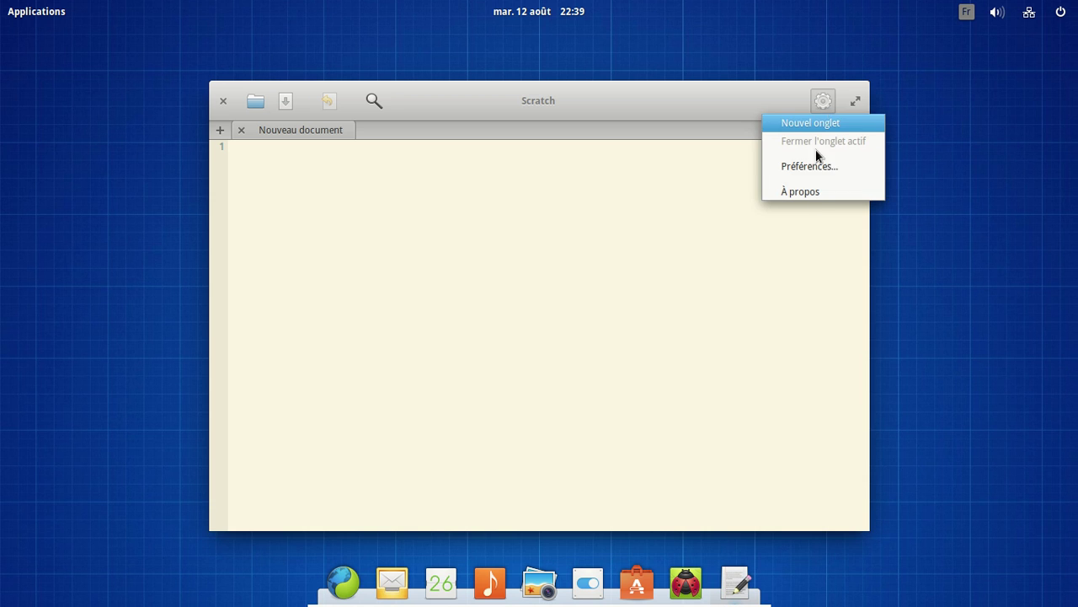
{"action": "left_click", "coordinate": [809, 190]}
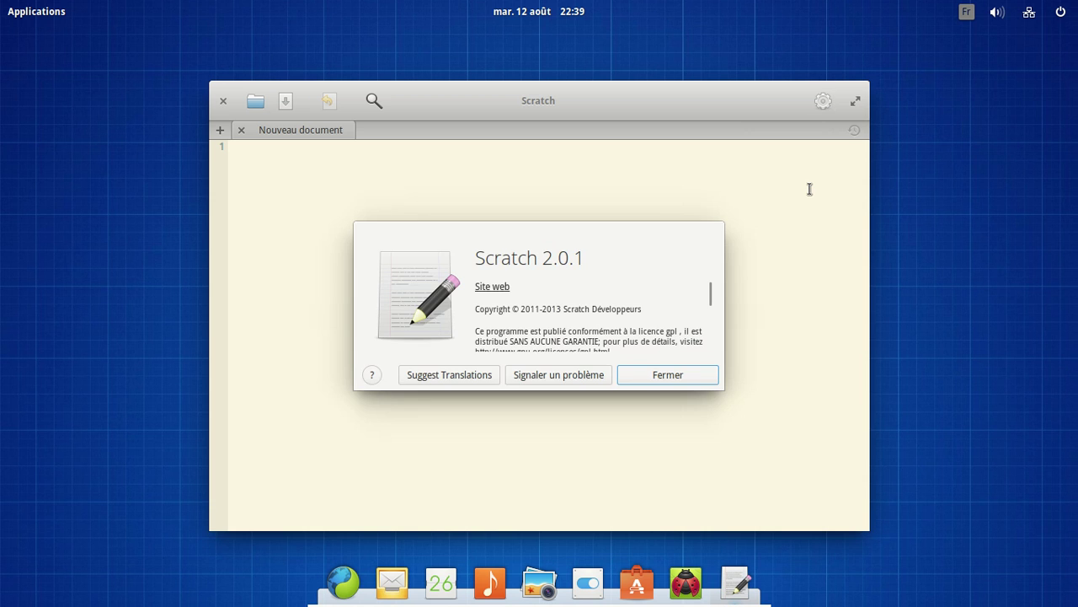
{"action": "left_click", "coordinate": [689, 373]}
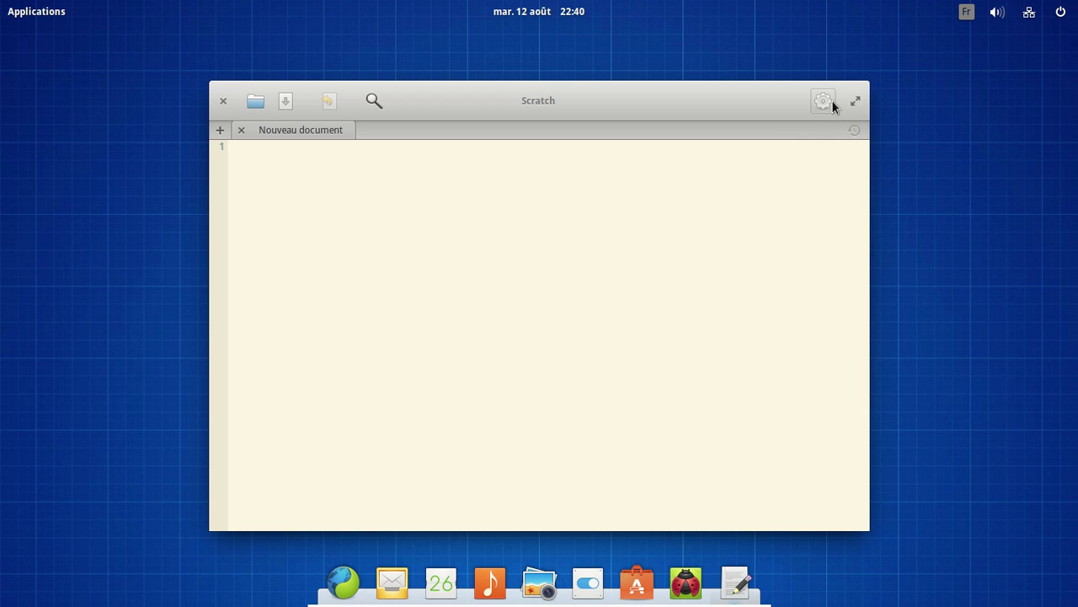
- Examine Scratch's behaviour, interface and extension preferences without changing them, and close the editor
{"action": "left_click", "coordinate": [832, 101]}
{"action": "left_click", "coordinate": [825, 166]}
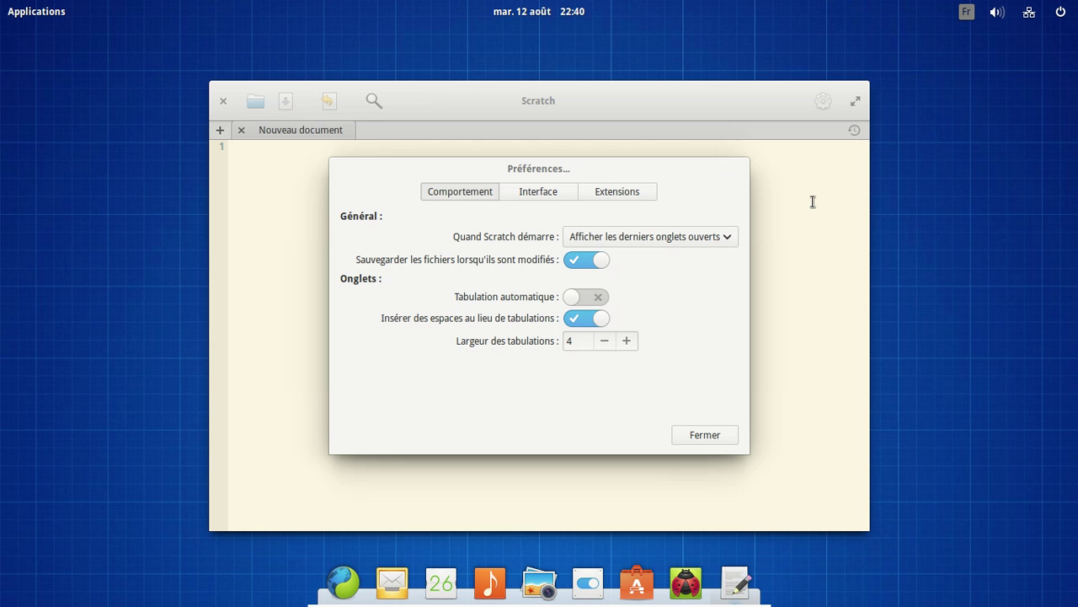
{"action": "left_click", "coordinate": [561, 195]}
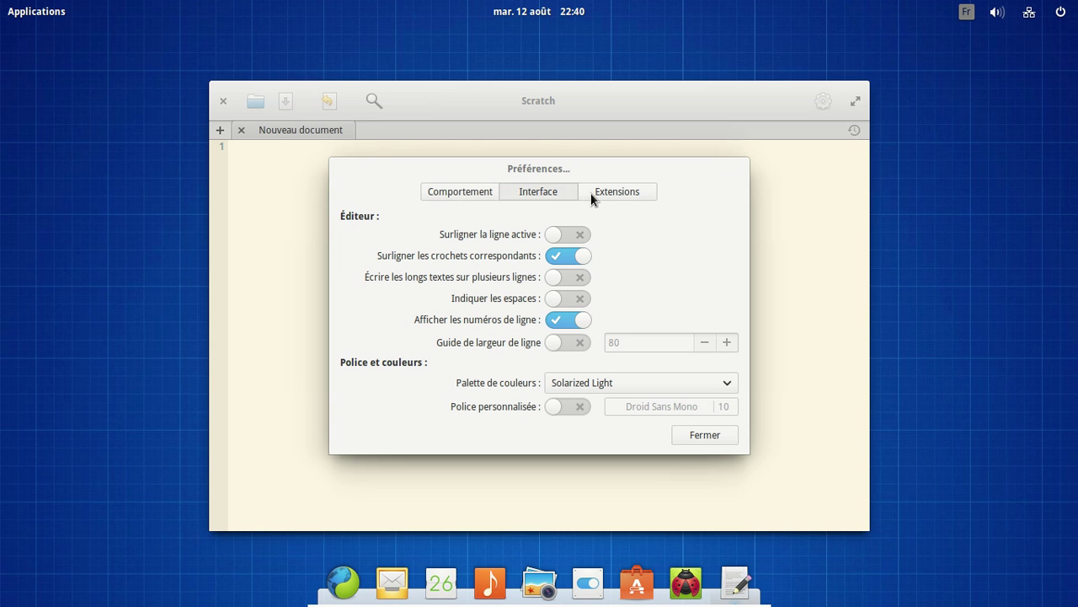
{"action": "left_click", "coordinate": [606, 194]}
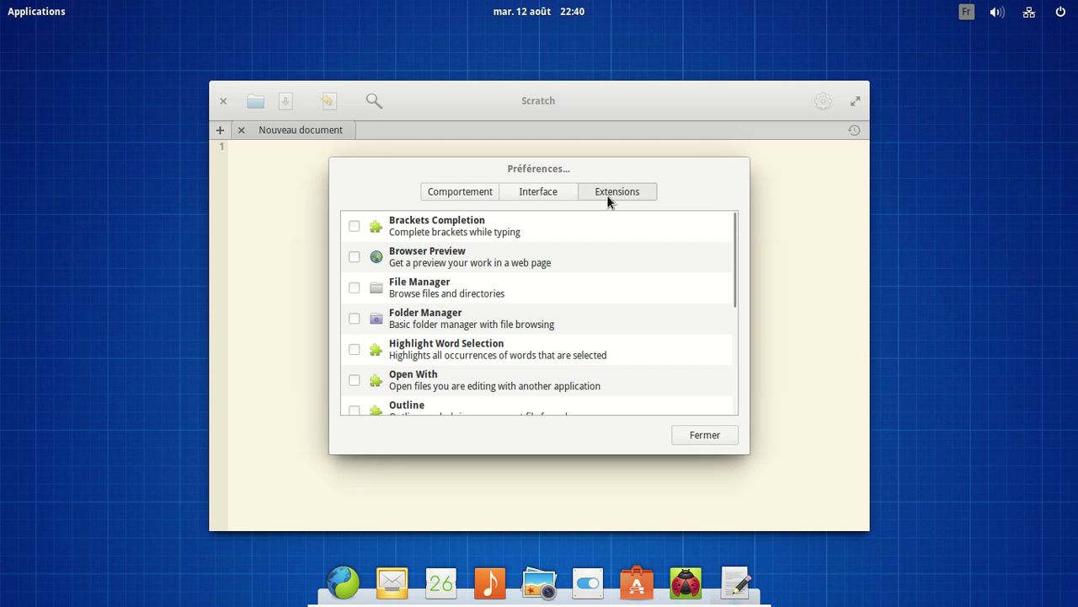
{"action": "left_click", "coordinate": [716, 436]}
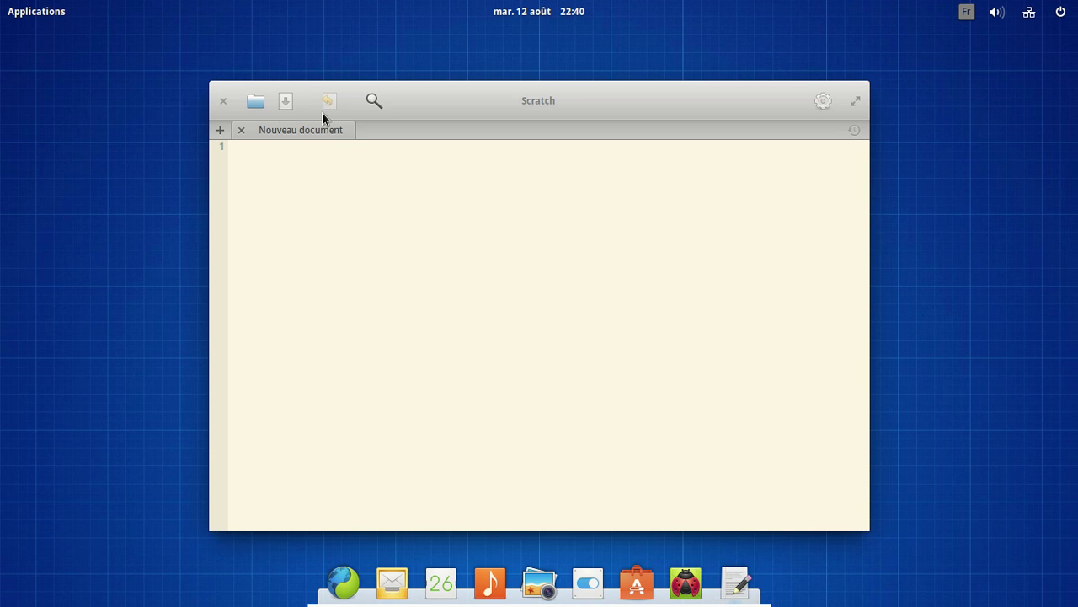
{"action": "left_click", "coordinate": [223, 102]}
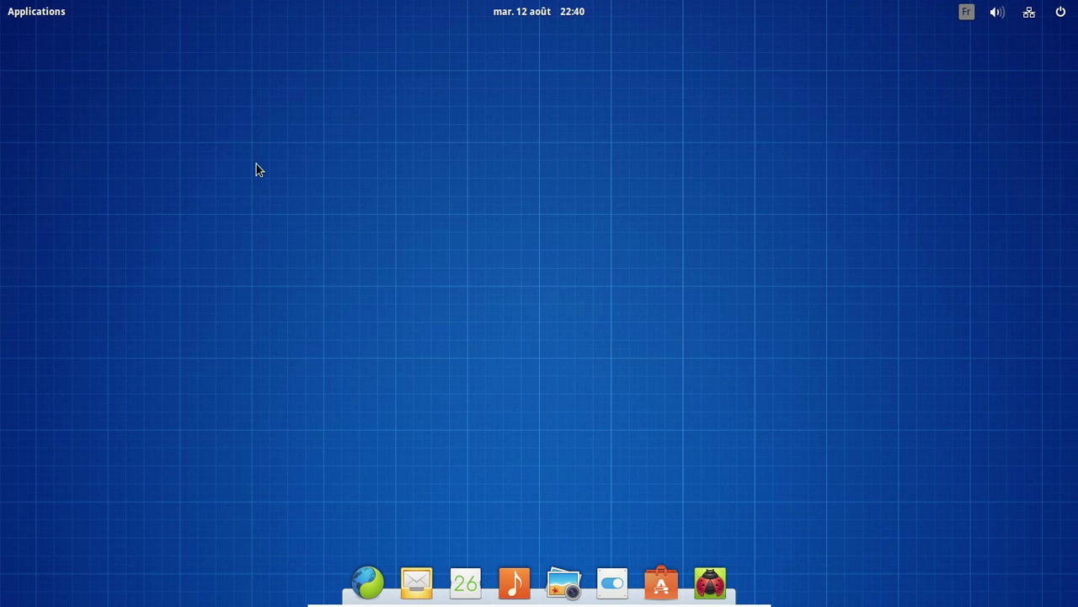
- Launch Terminal, dismiss the finished-task notification, and move the terminal window to the middle of the desktop
{"action": "left_click", "coordinate": [17, 14]}
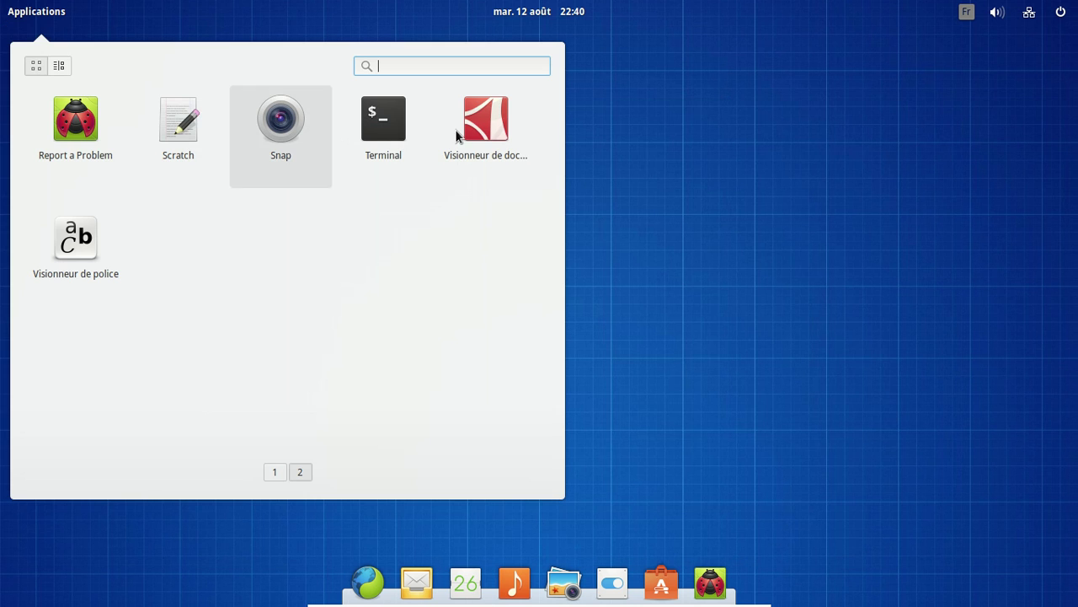
{"action": "left_click", "coordinate": [414, 128]}
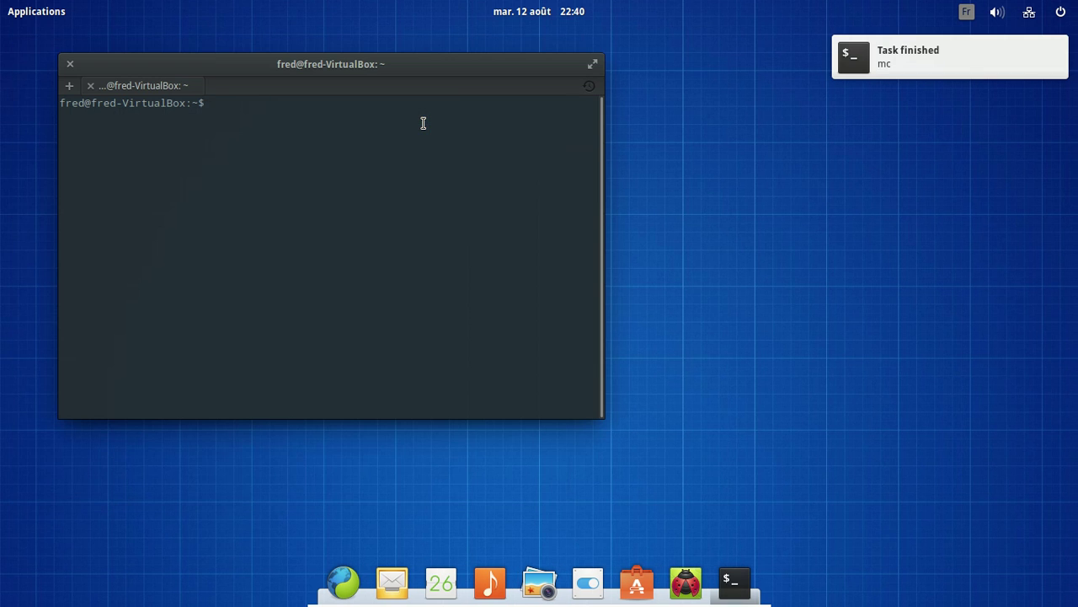
{"action": "mouse_move", "coordinate": [1008, 51]}
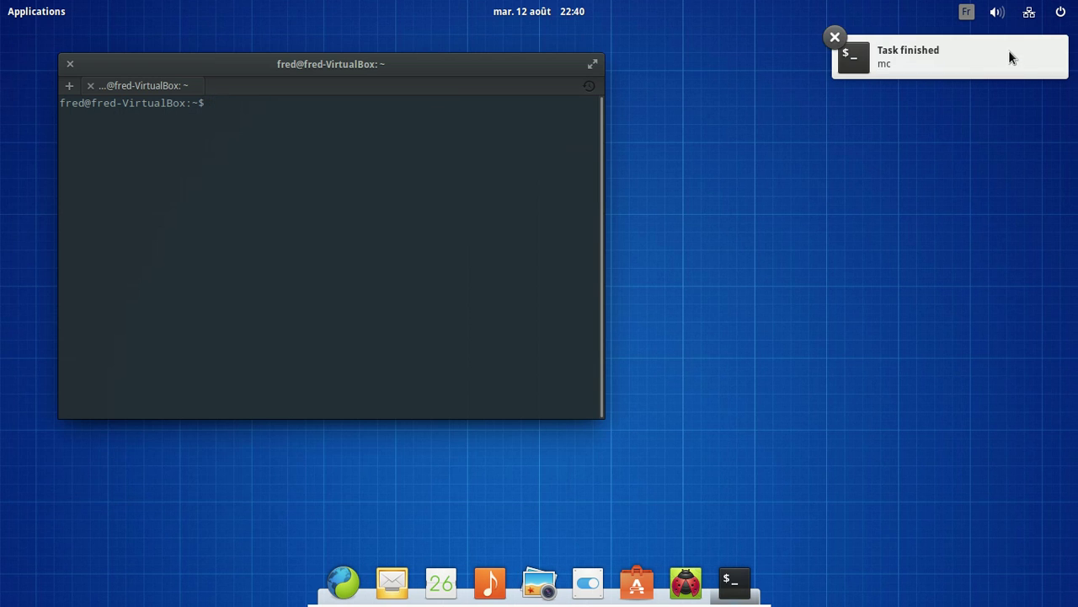
{"action": "left_click", "coordinate": [834, 37]}
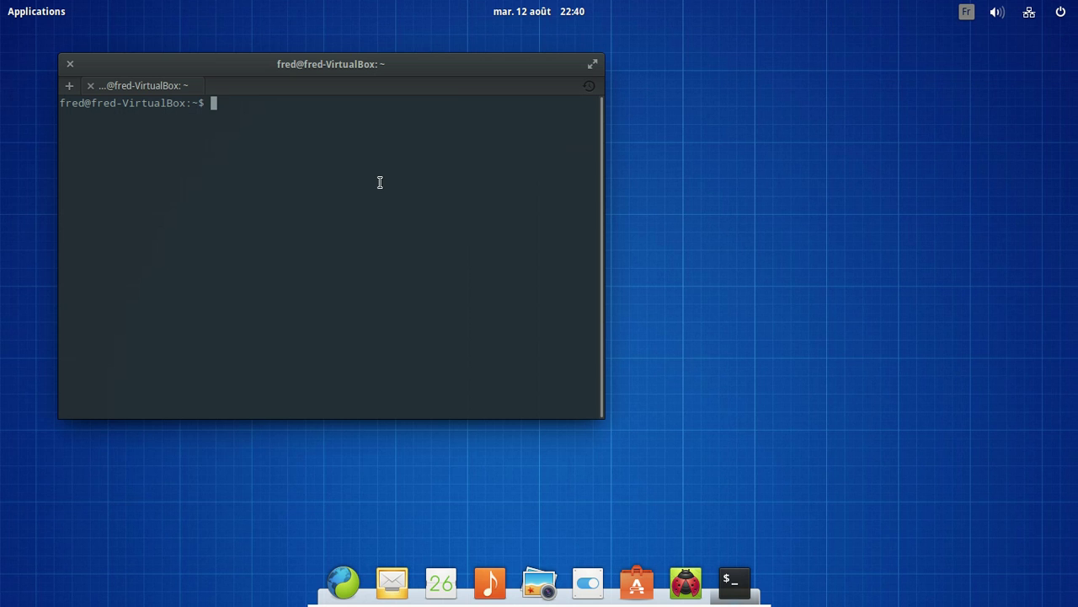
{"action": "left_click_drag", "start_coordinate": [484, 70], "coordinate": [556, 77]}
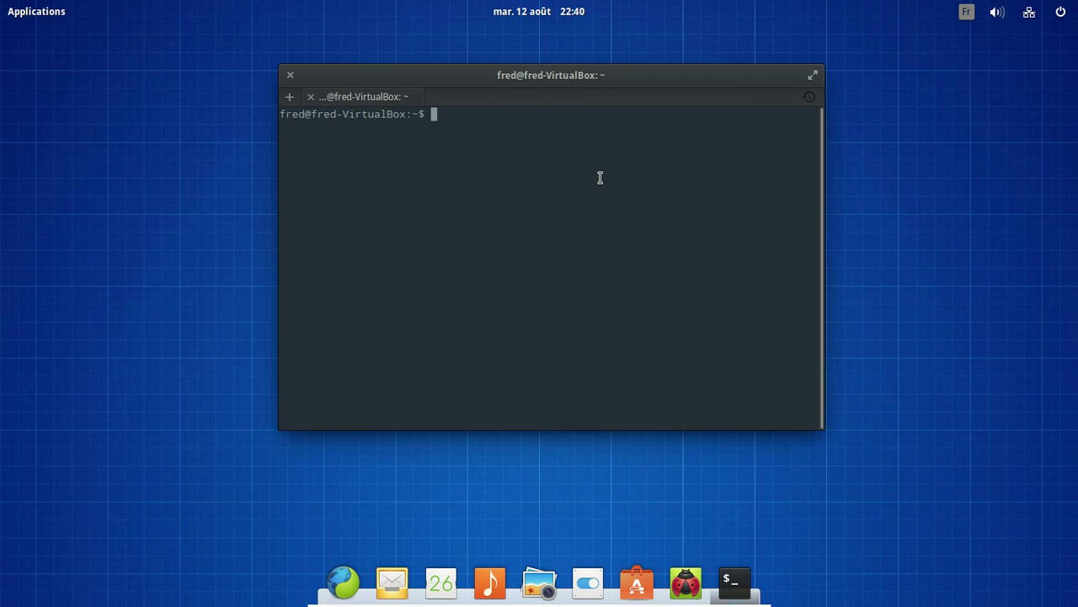
- Run uname -a to check the kernel version, and close the terminal
{"action": "type", "text": "uname -a"}
{"action": "key", "text": "Return"}
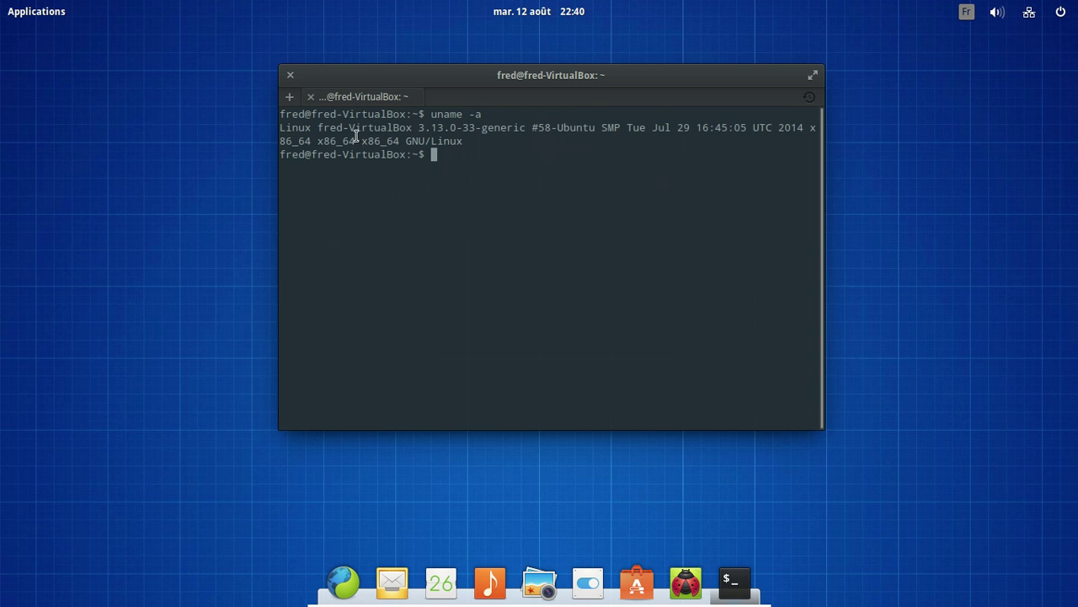
{"action": "left_click", "coordinate": [61, 18]}
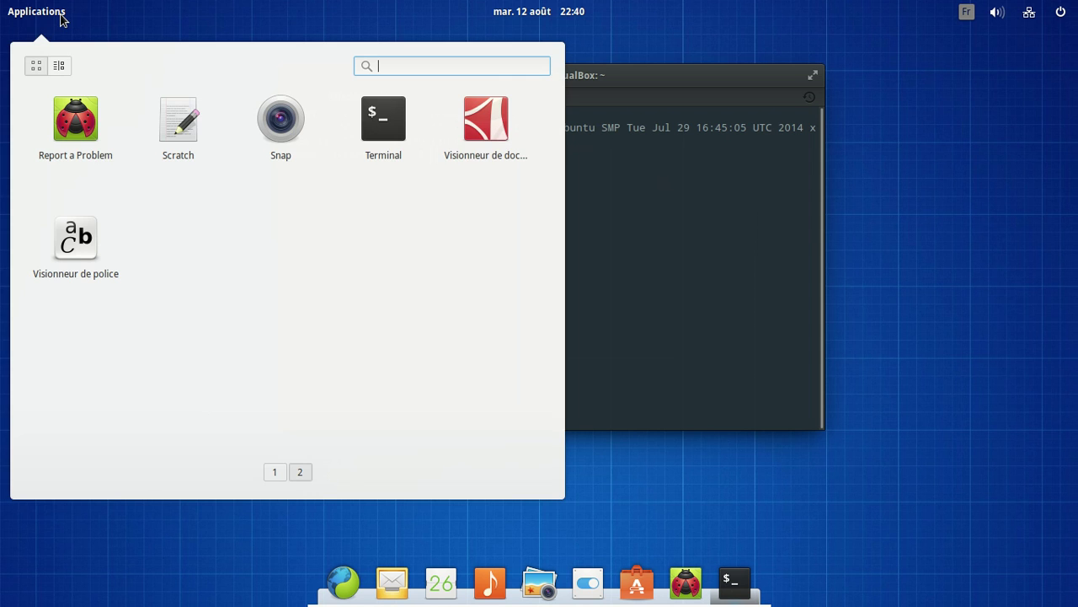
{"action": "left_click", "coordinate": [707, 80]}
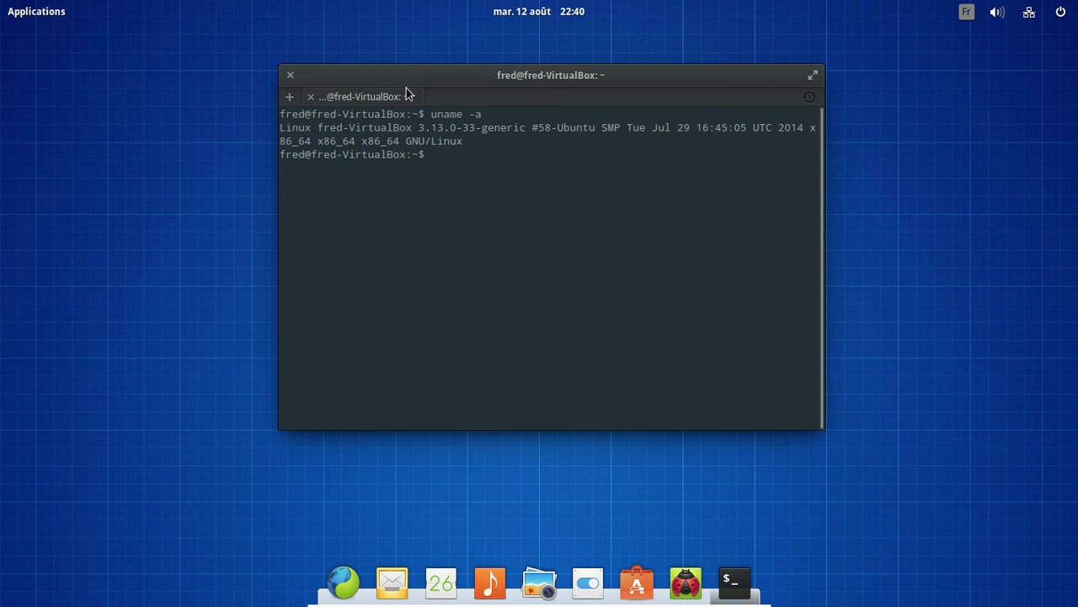
{"action": "left_click", "coordinate": [292, 77]}
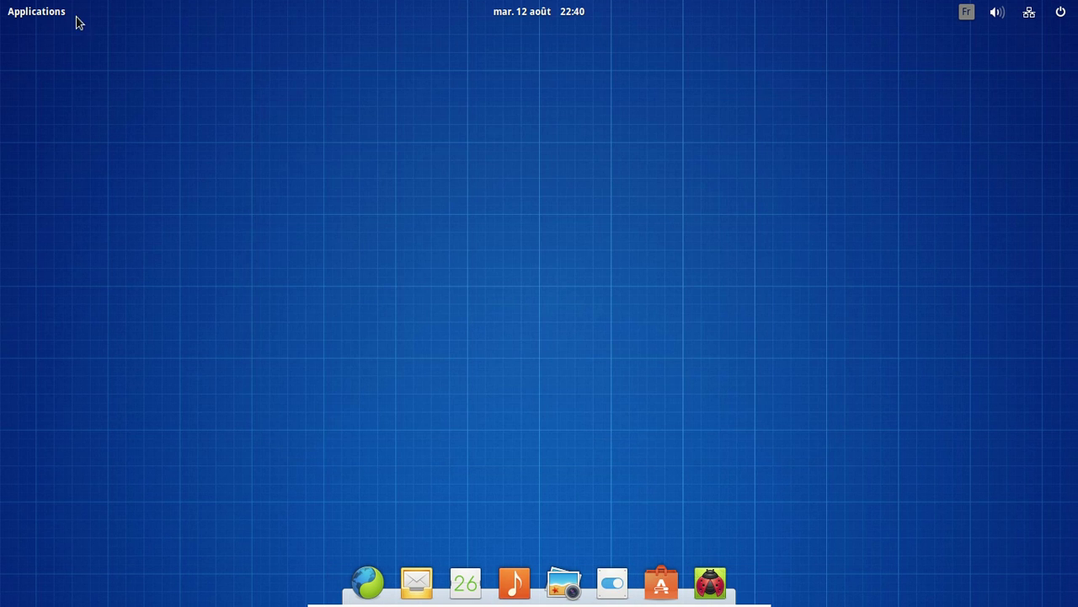
- Launch Fichiers from the first page of applications, restore its window from maximized, and show the Dossier personnel folder
{"action": "left_click", "coordinate": [60, 14]}
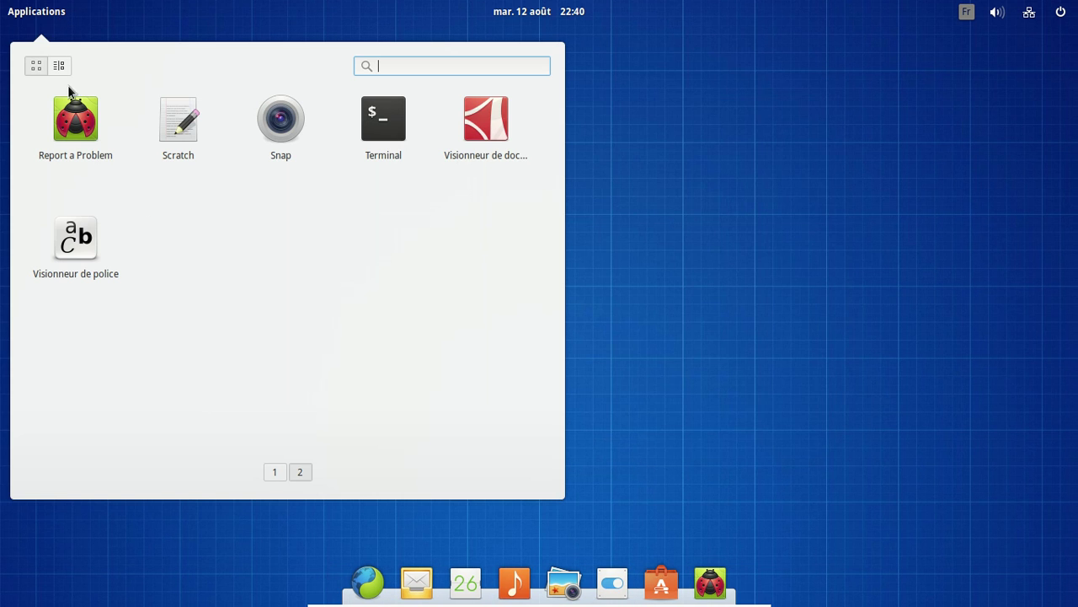
{"action": "left_click", "coordinate": [273, 473]}
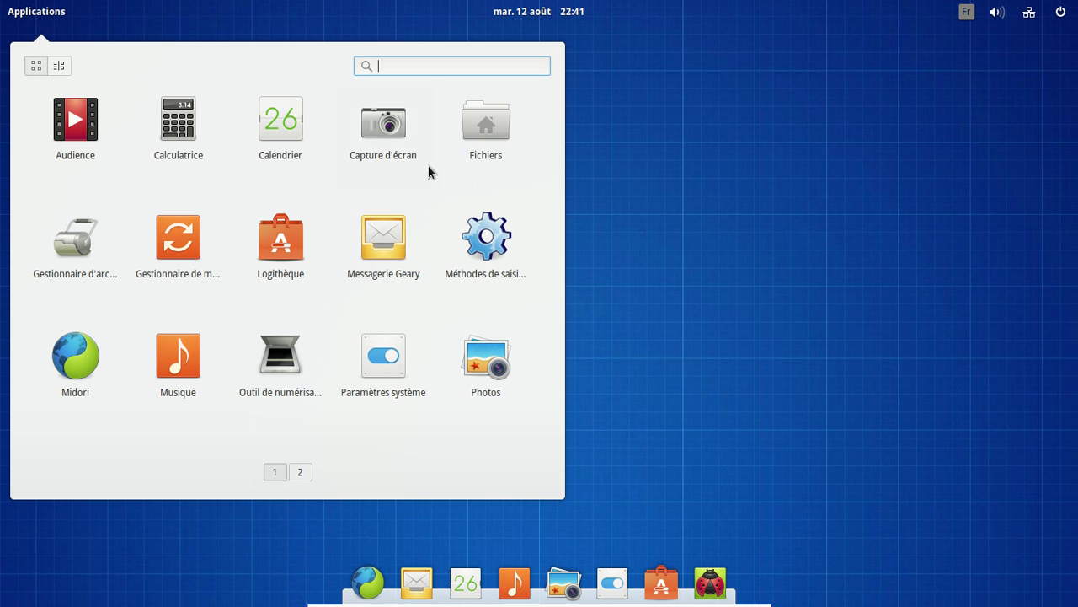
{"action": "left_click", "coordinate": [473, 154]}
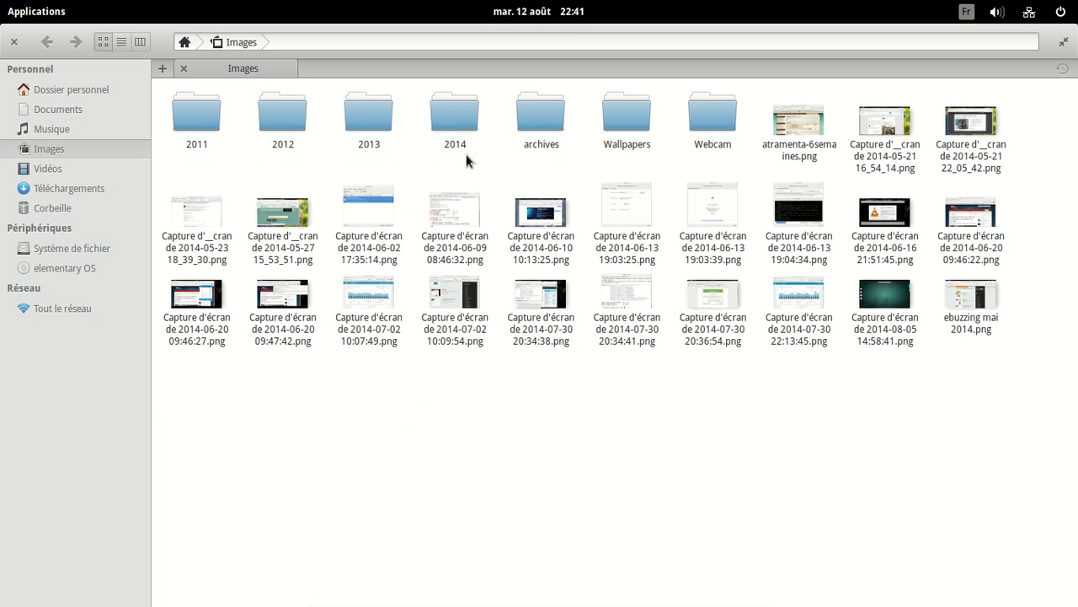
{"action": "double_click", "coordinate": [547, 28]}
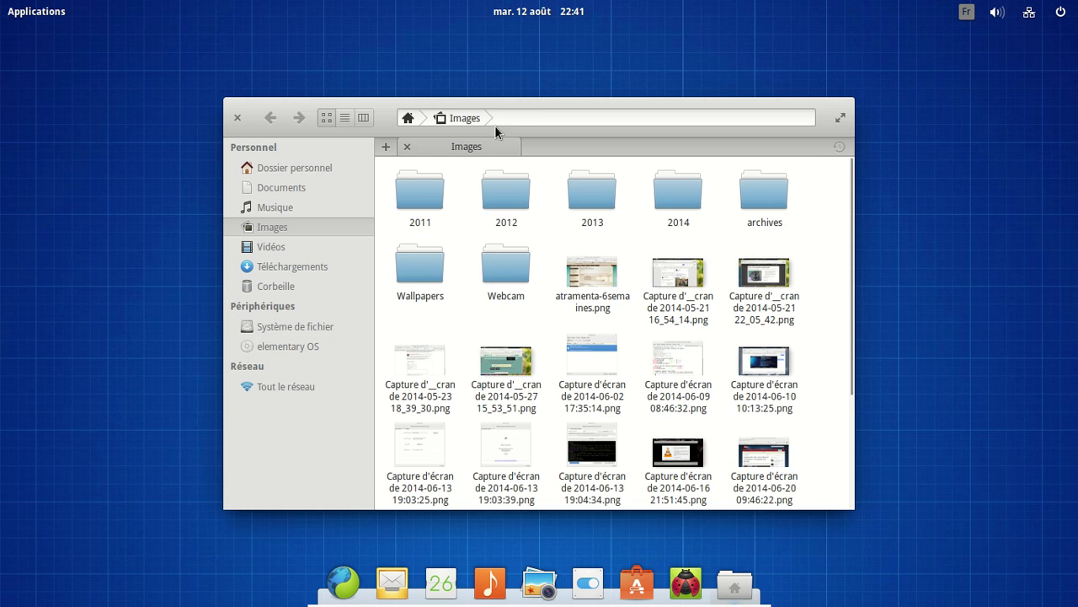
{"action": "left_click", "coordinate": [289, 174]}
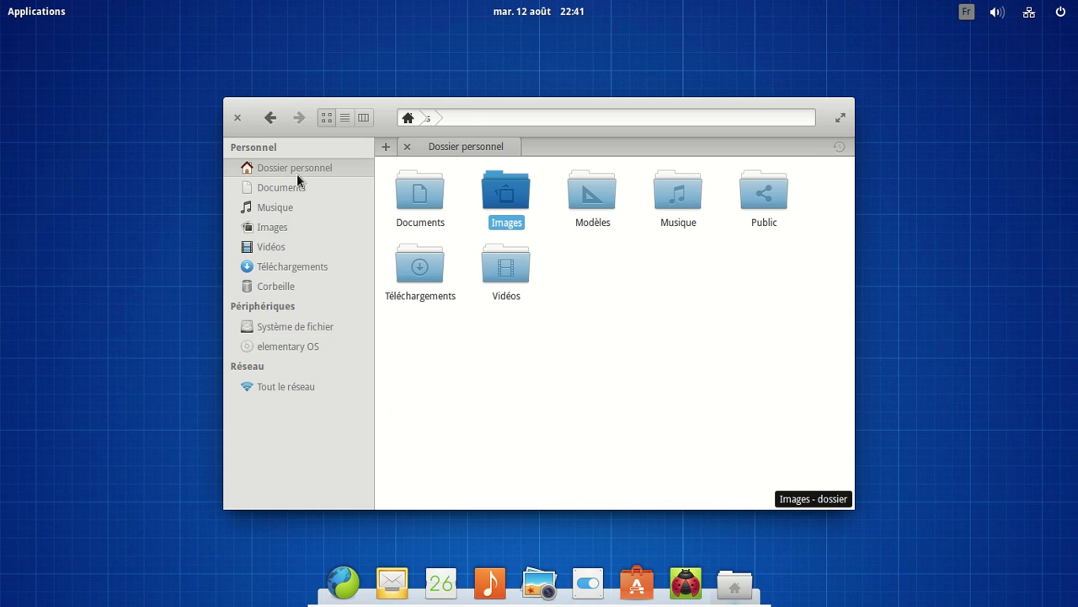
- Look over the context options available in the Dossier personnel folder without choosing any
{"action": "right_click", "coordinate": [655, 308]}
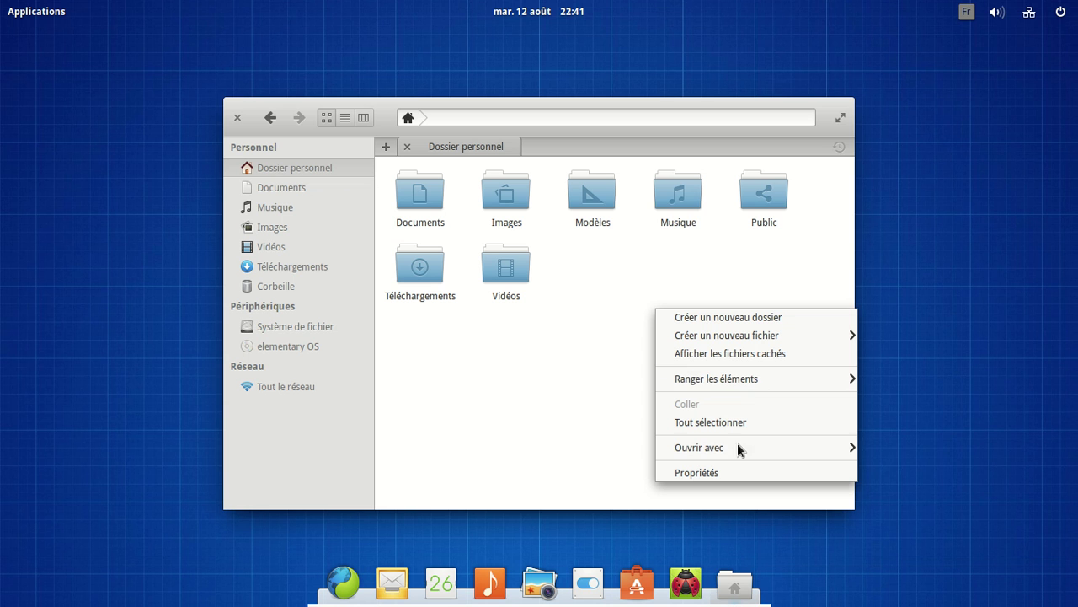
{"action": "mouse_move", "coordinate": [735, 451]}
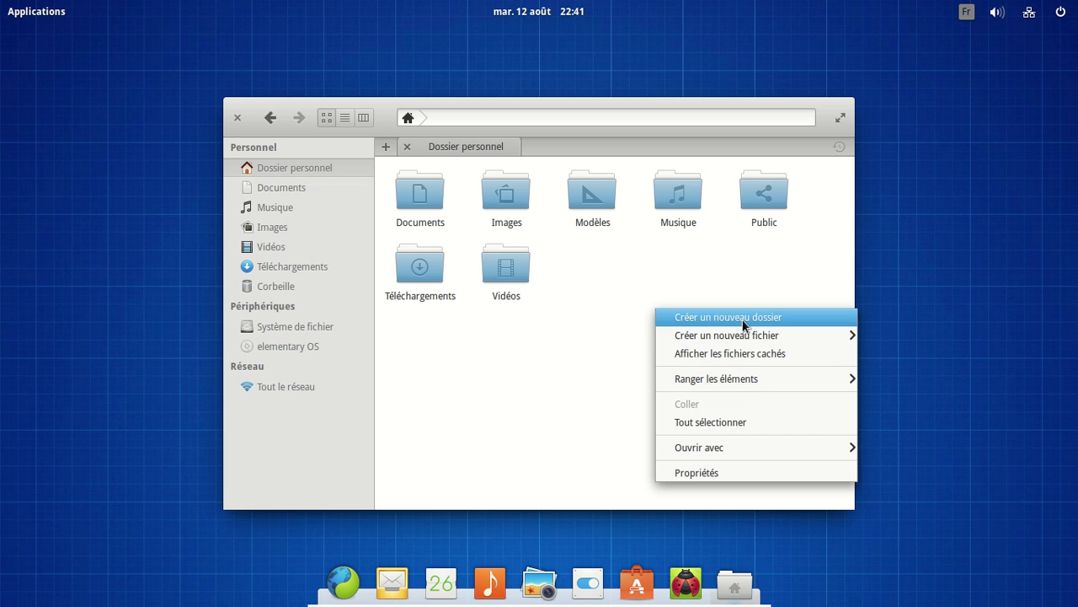
{"action": "left_click", "coordinate": [600, 333]}
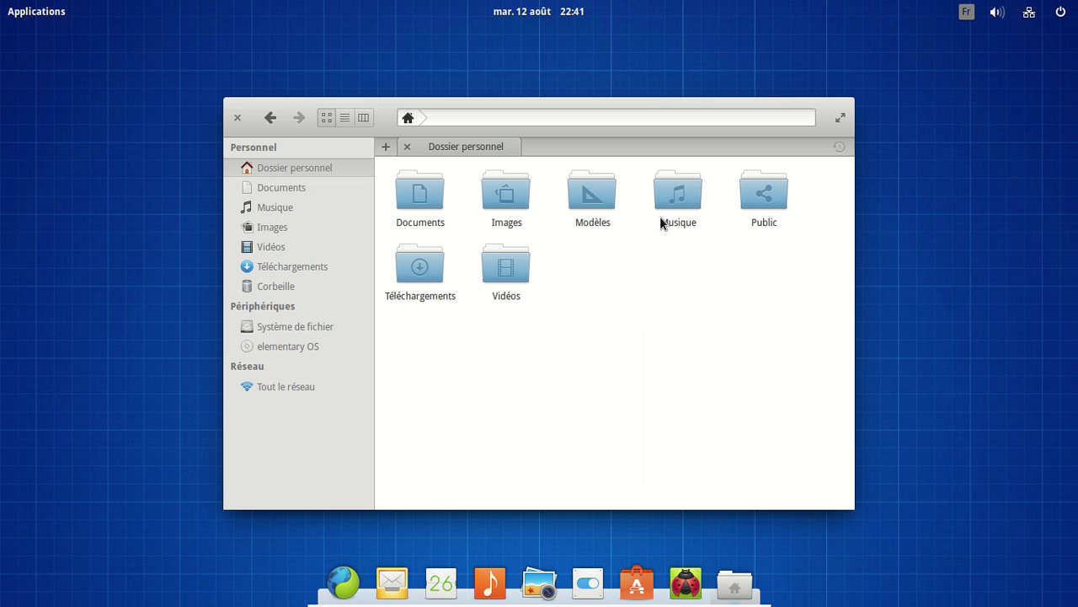
- Open a second tab in Fichiers, view the Images folder in it, and close that tab
{"action": "left_click", "coordinate": [386, 146]}
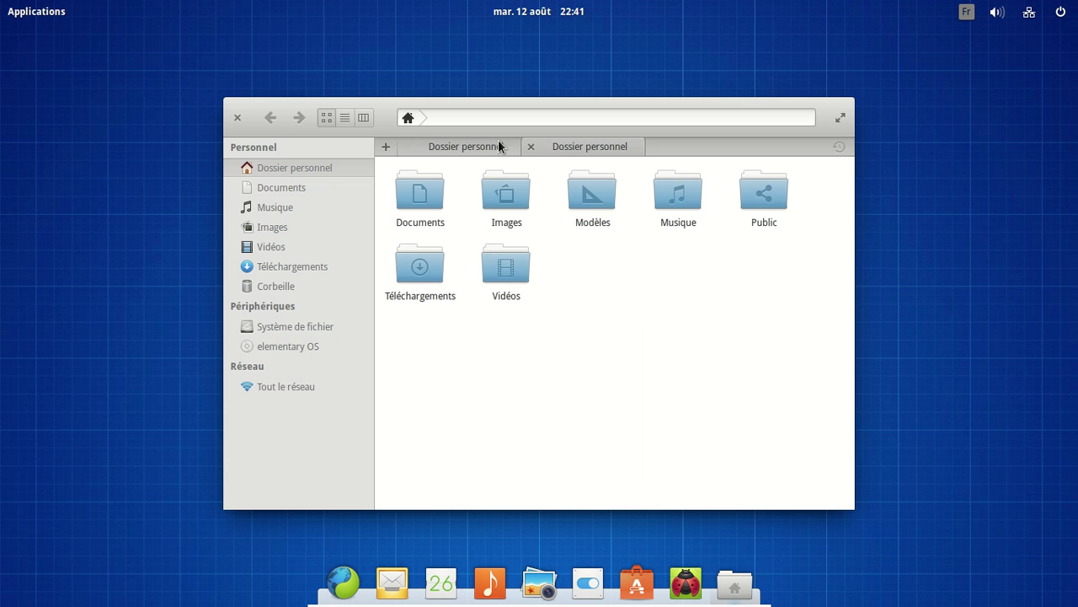
{"action": "left_click", "coordinate": [518, 198]}
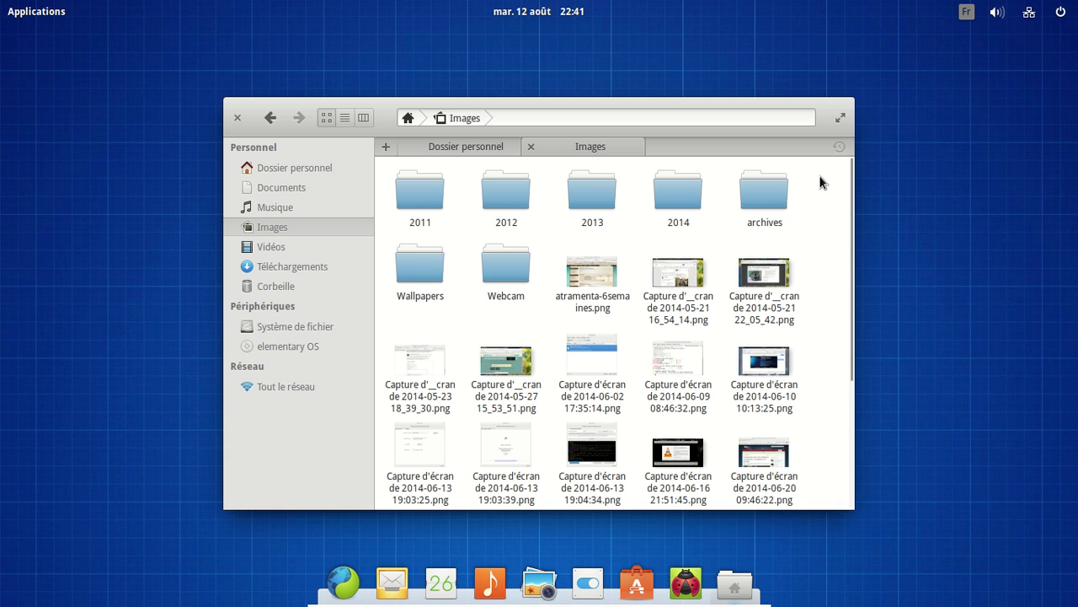
{"action": "left_click", "coordinate": [532, 146]}
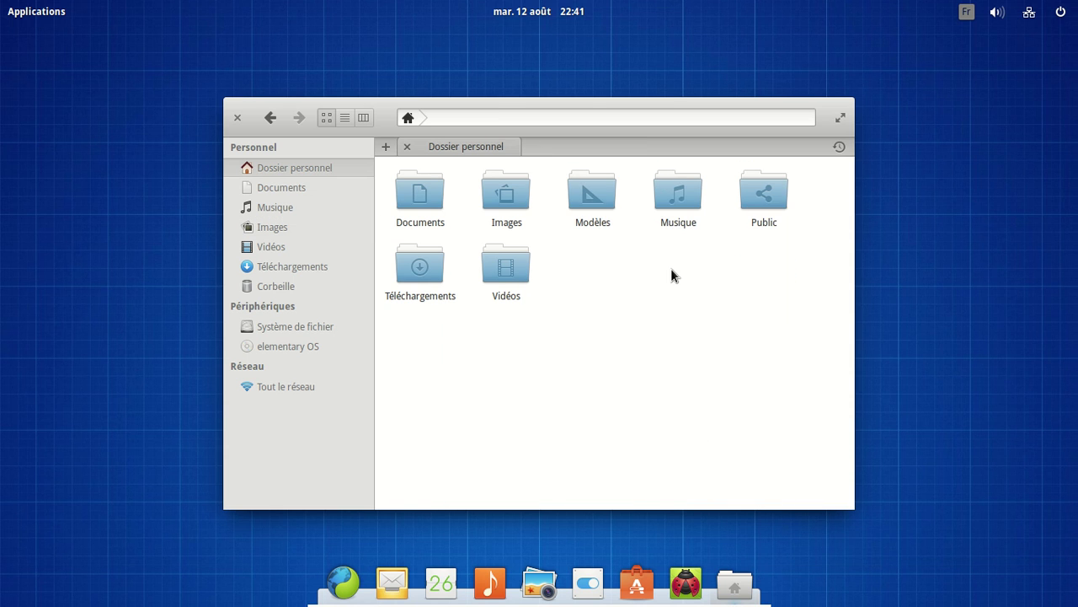
{"action": "left_click", "coordinate": [672, 195]}
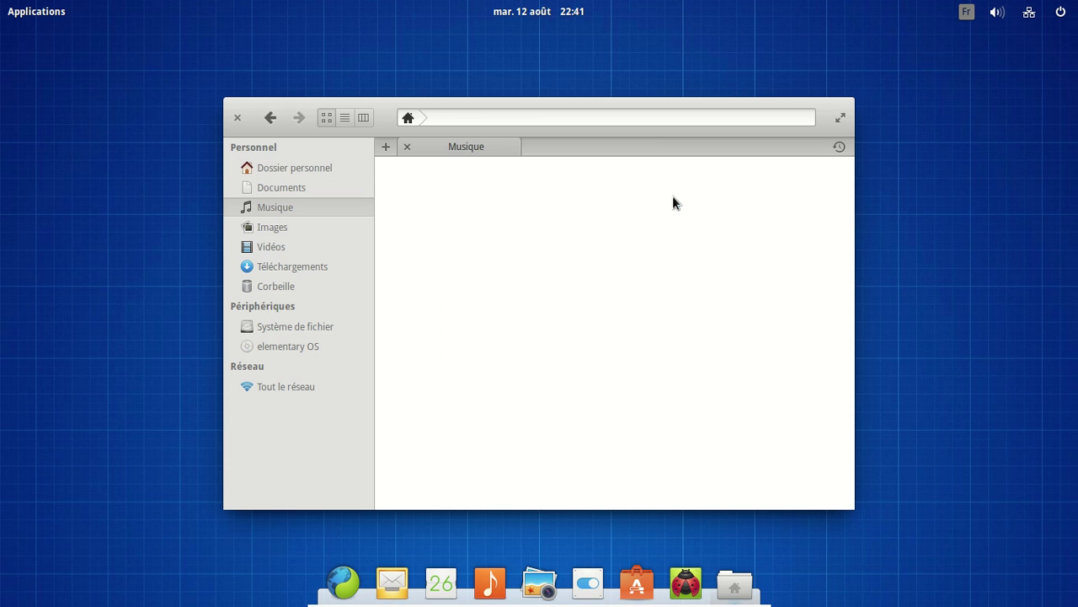
{"action": "right_click", "coordinate": [673, 198]}
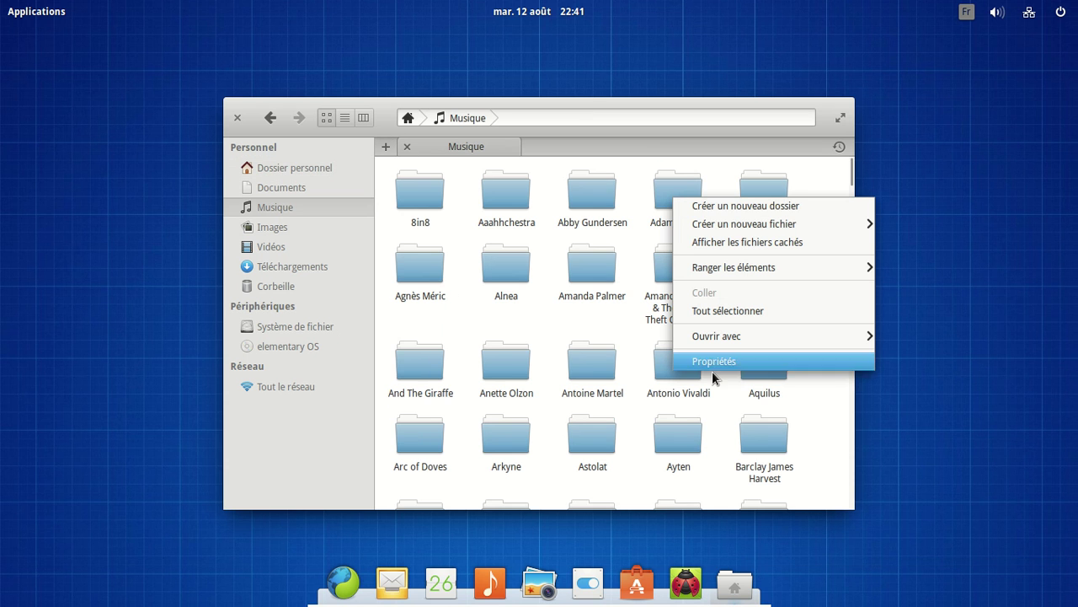
{"action": "left_click", "coordinate": [310, 169]}
{"action": "left_click", "coordinate": [309, 169]}
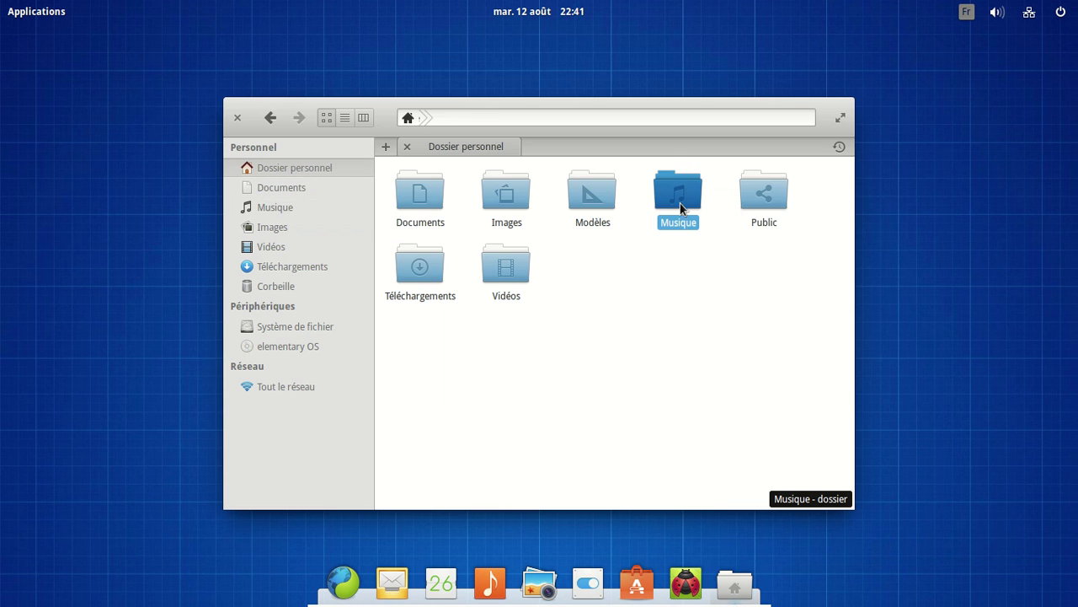
- Examine the general information and access permissions in the Musique folder's properties, and close Fichiers
{"action": "right_click", "coordinate": [680, 199]}
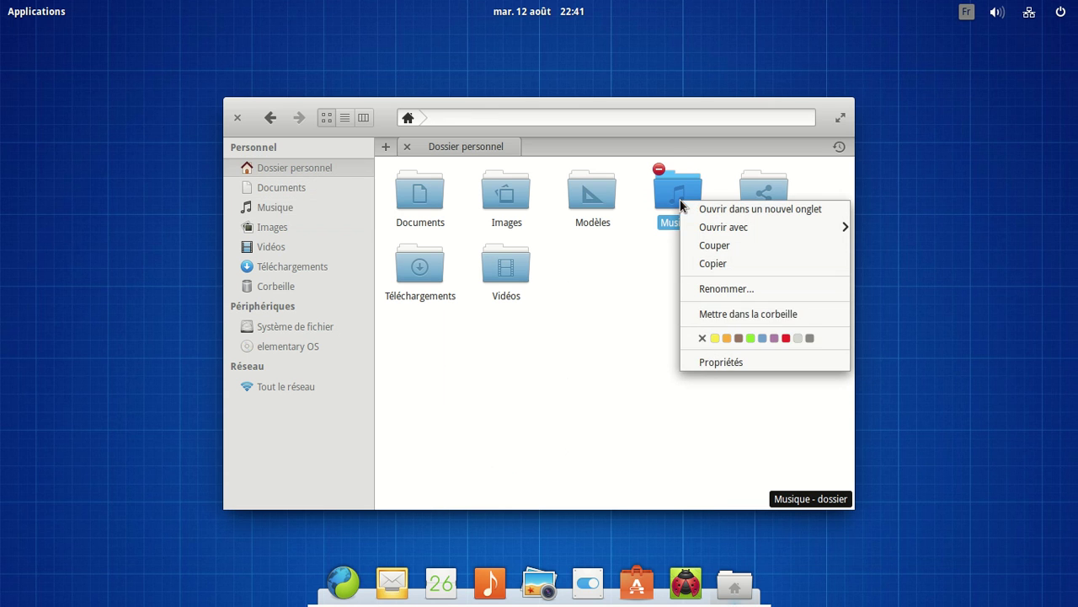
{"action": "left_click", "coordinate": [719, 361]}
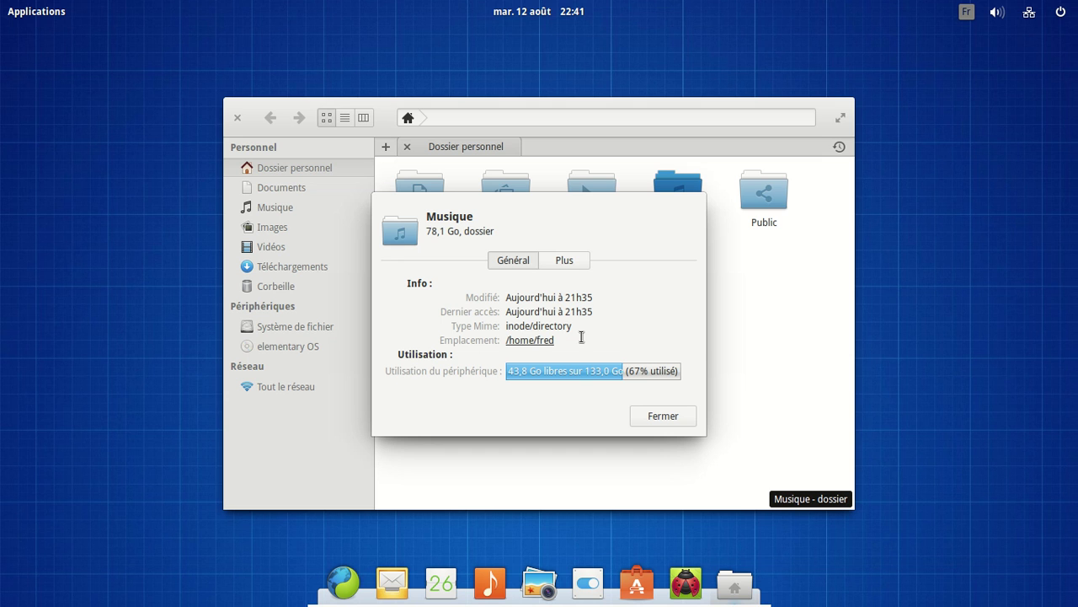
{"action": "left_click", "coordinate": [572, 260]}
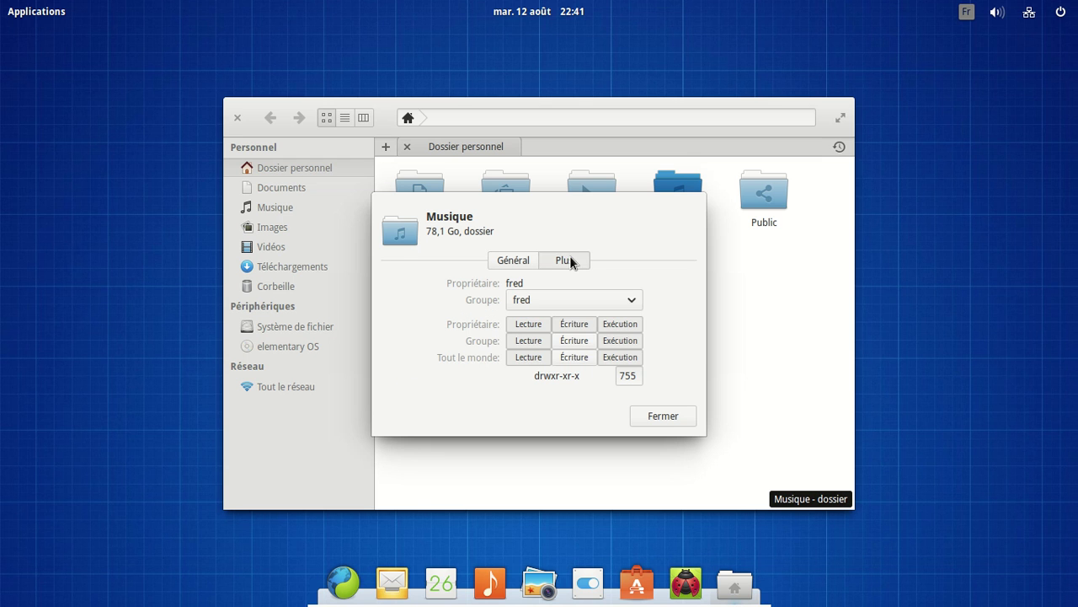
{"action": "left_click", "coordinate": [511, 261]}
{"action": "left_click", "coordinate": [663, 417]}
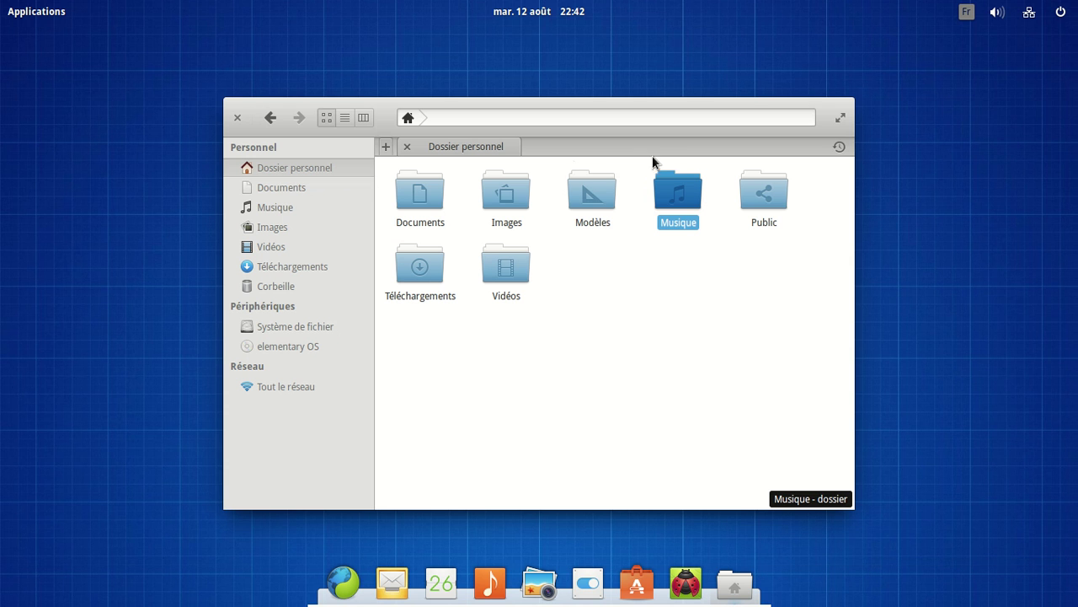
{"action": "left_click", "coordinate": [240, 119]}
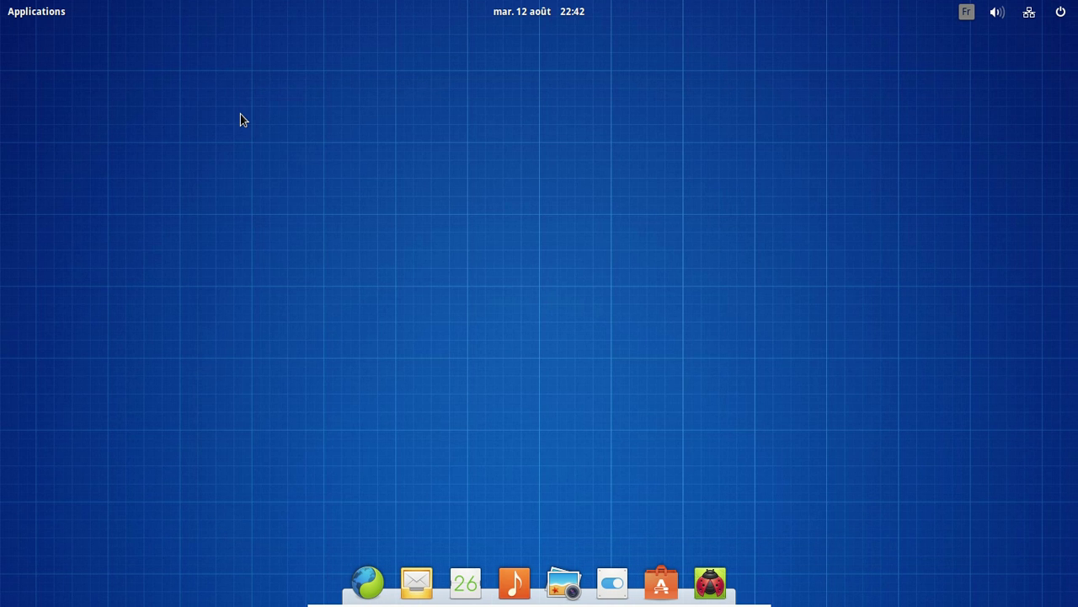
- Launch Geary and move the inbox message from Atramenta to the trash
{"action": "left_click", "coordinate": [418, 590]}
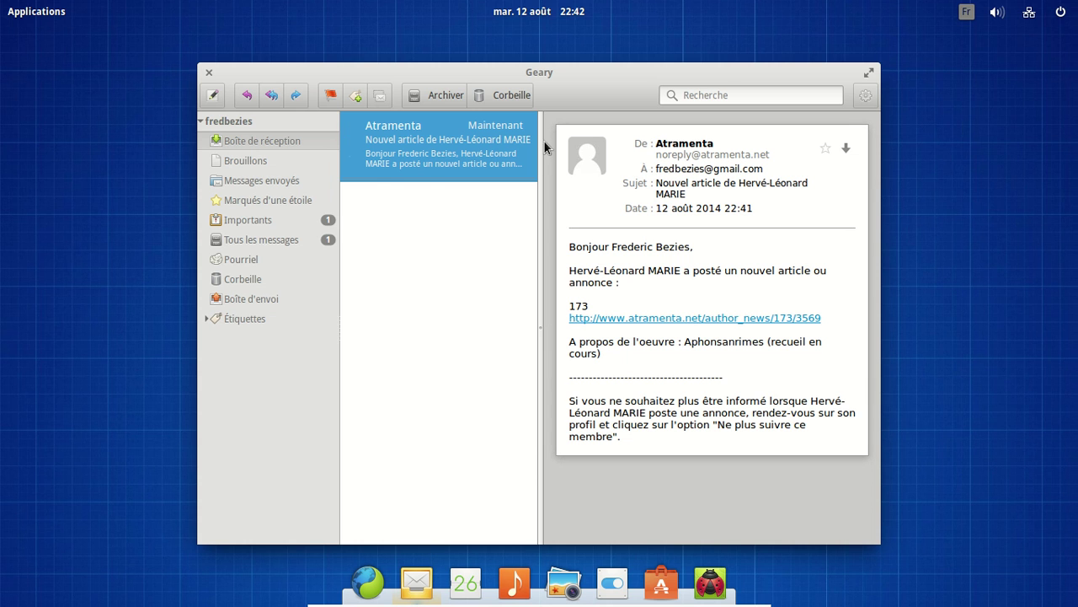
{"action": "left_click", "coordinate": [504, 95]}
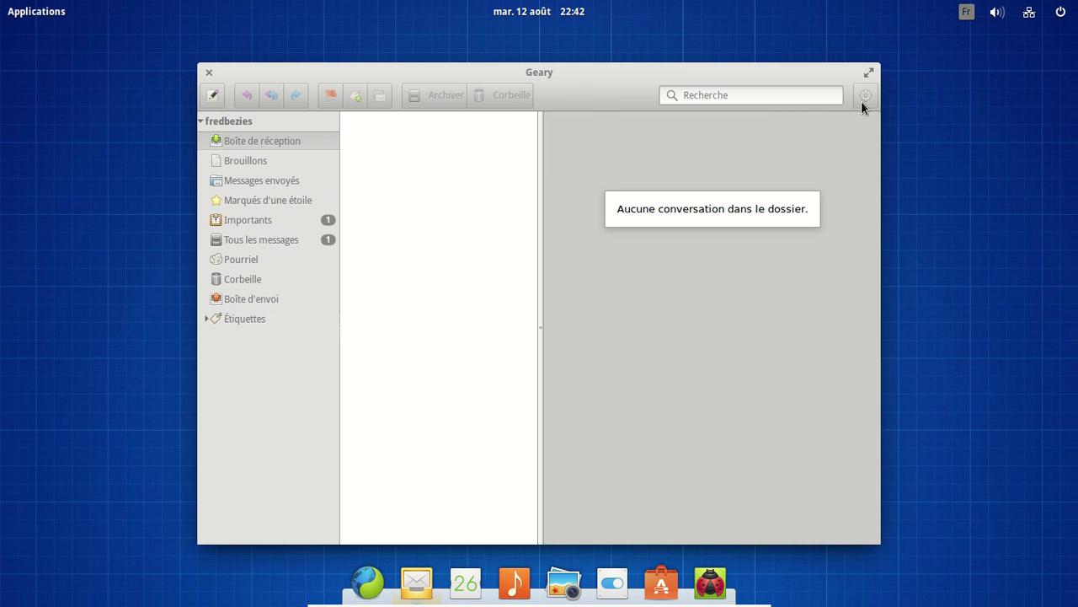
- Check Geary's version in its À propos information, and close the dialog
{"action": "left_click", "coordinate": [861, 101]}
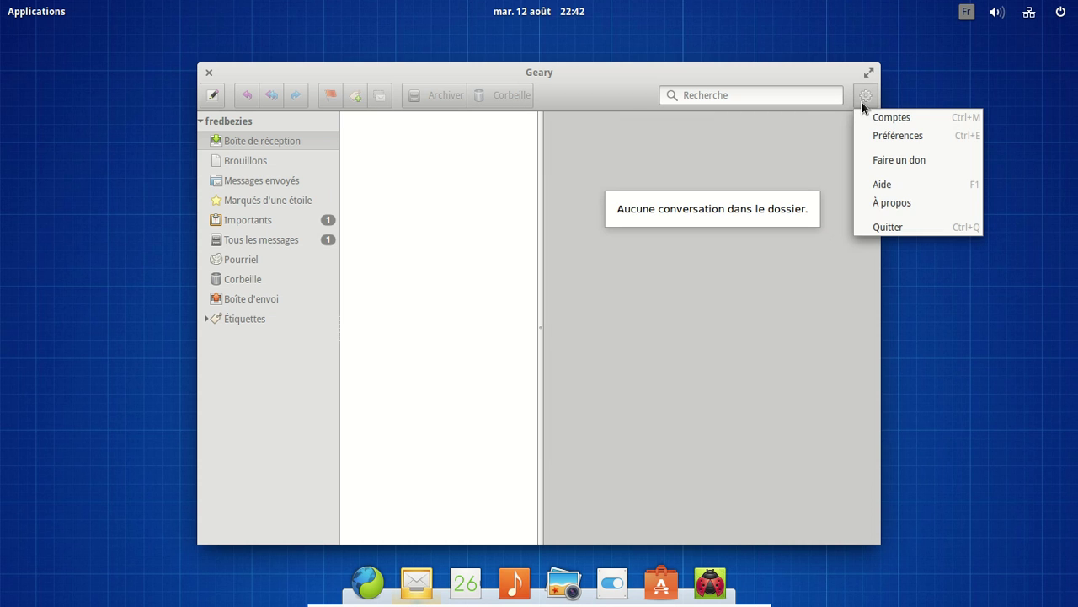
{"action": "left_click", "coordinate": [886, 205]}
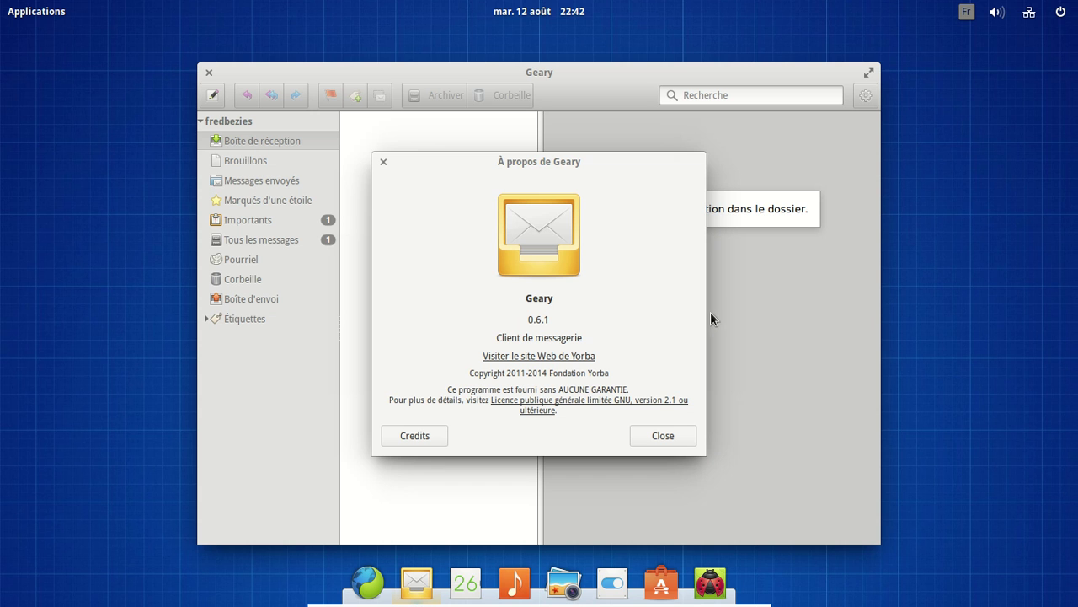
{"action": "left_click", "coordinate": [681, 438]}
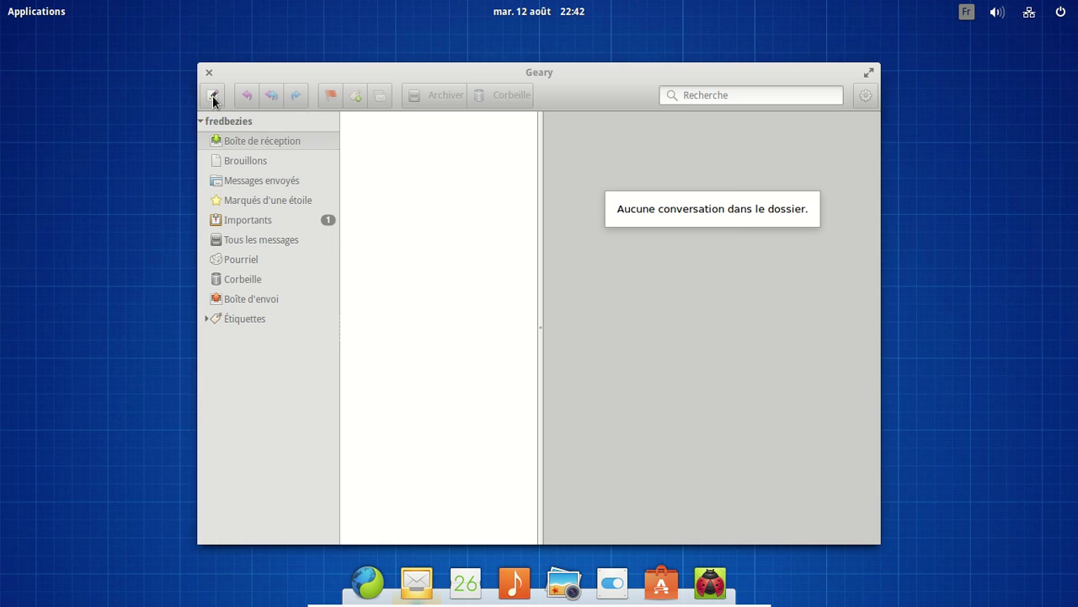
- View the blank message composer in Geary, and discard the new message
{"action": "left_click", "coordinate": [213, 97]}
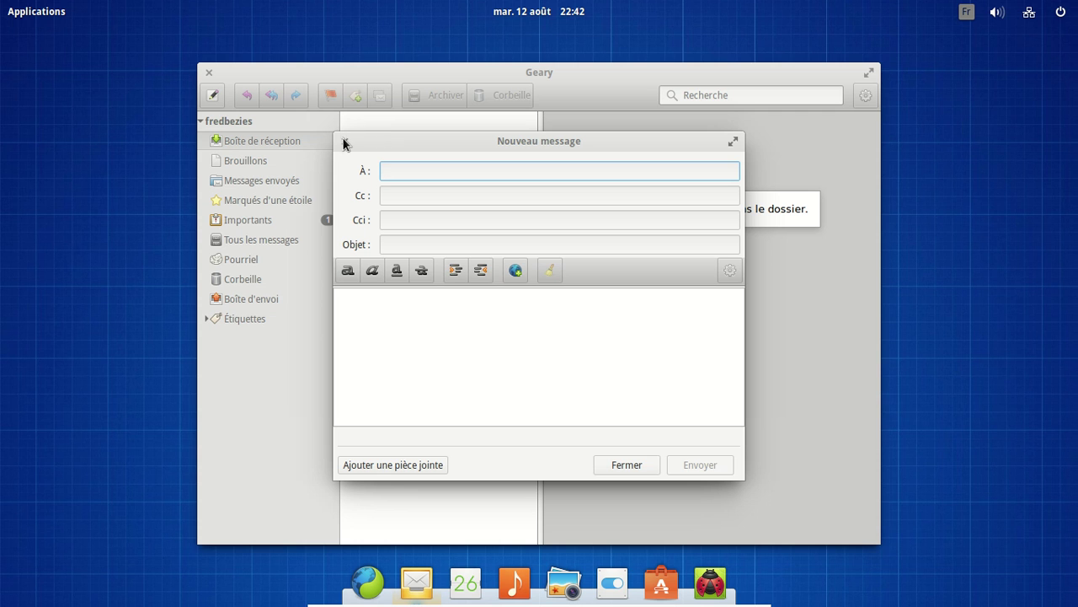
{"action": "key", "text": "Escape"}
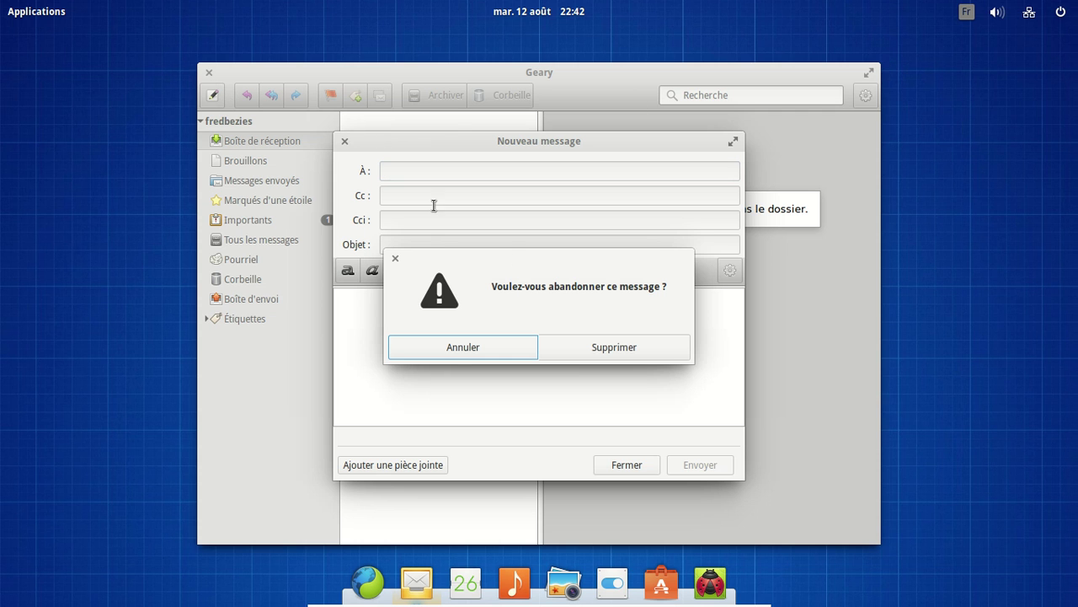
{"action": "left_click", "coordinate": [561, 352]}
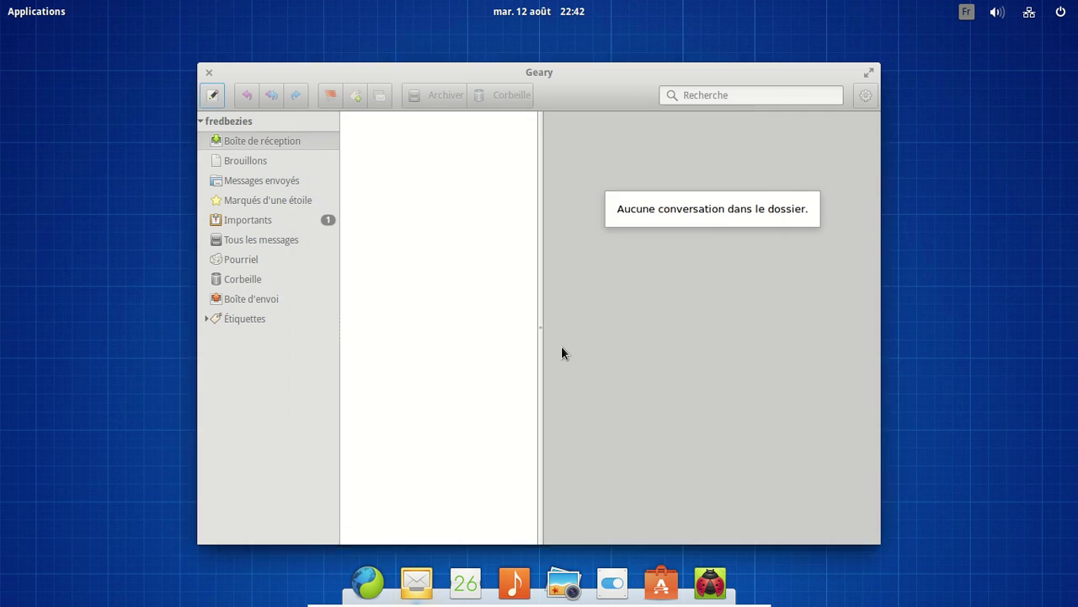
- Examine the IMAP and SMTP form for adding an account with service Autre, cancel it, and close Geary
{"action": "left_click", "coordinate": [868, 95]}
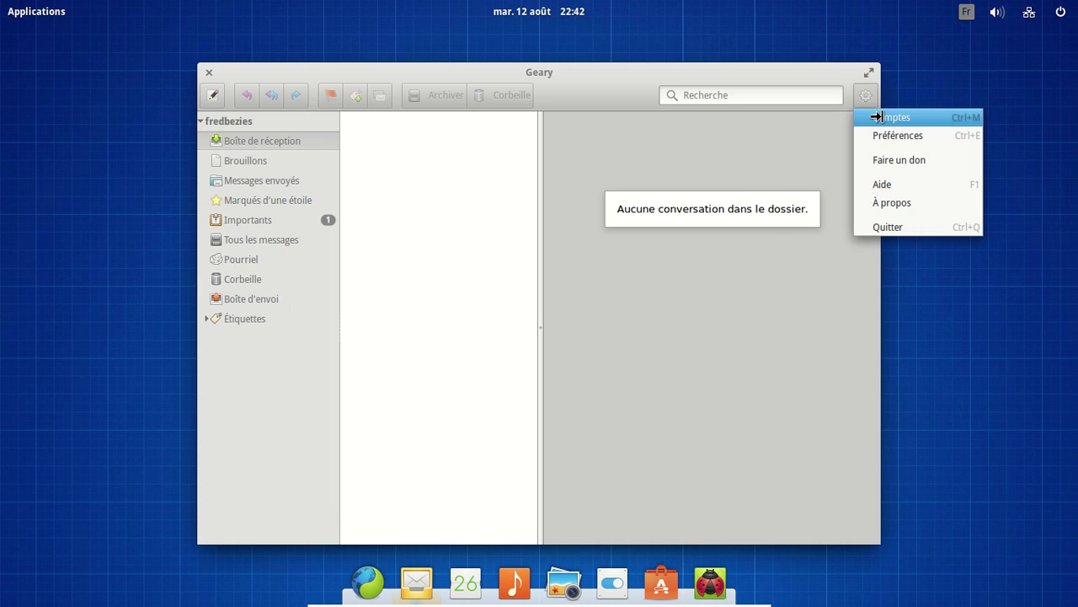
{"action": "left_click", "coordinate": [877, 117]}
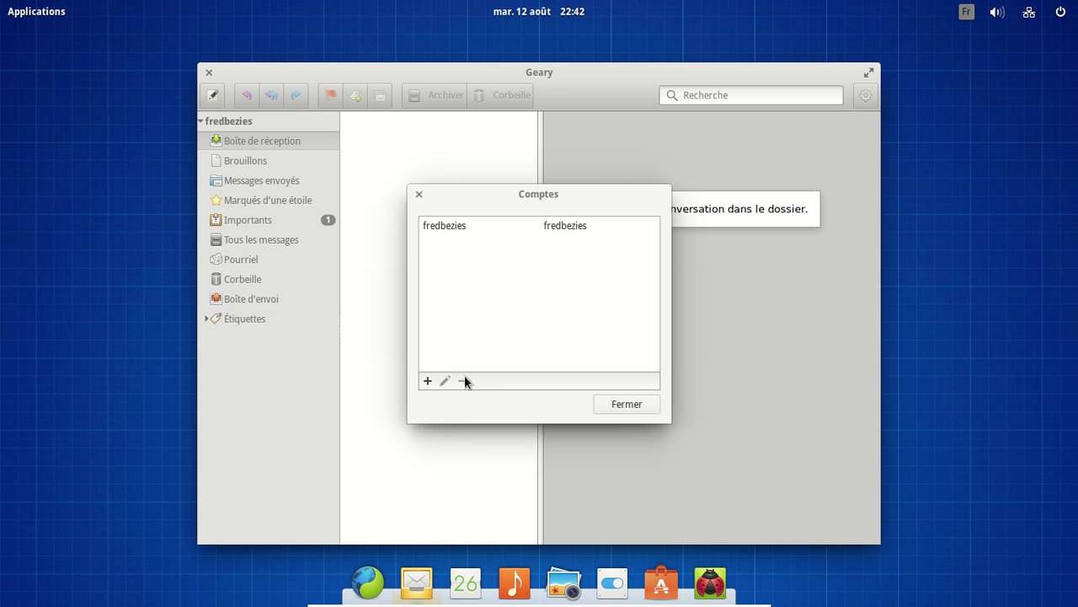
{"action": "left_click", "coordinate": [427, 381]}
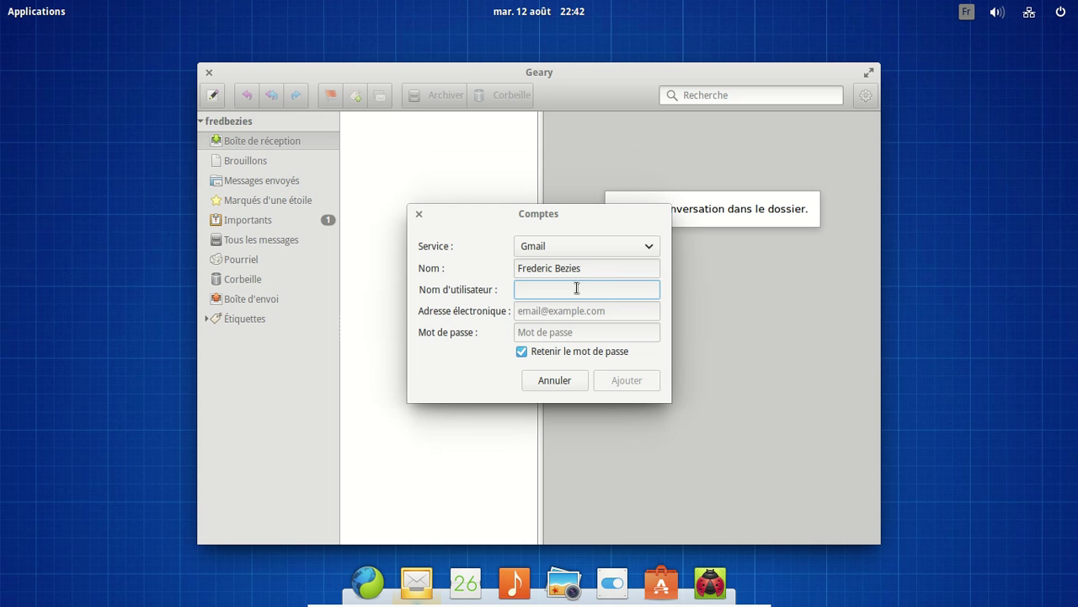
{"action": "left_click", "coordinate": [554, 250]}
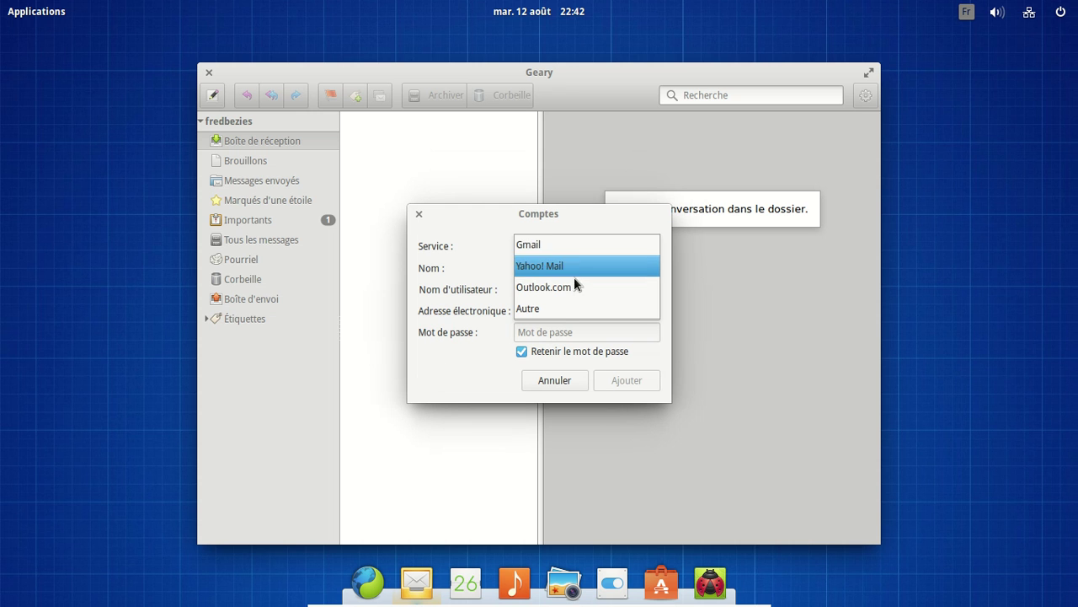
{"action": "left_click", "coordinate": [559, 311]}
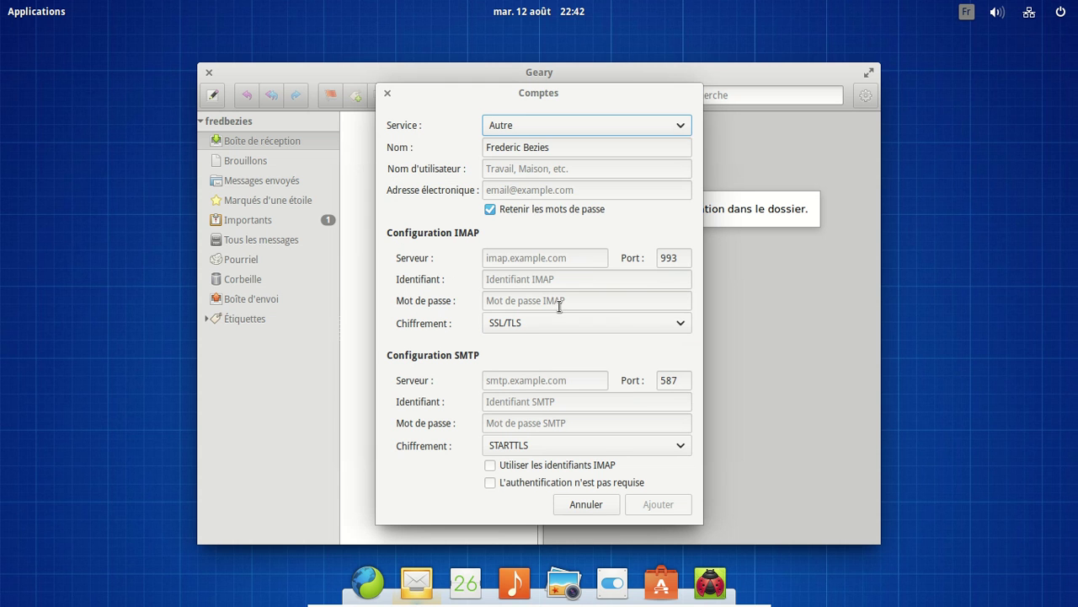
{"action": "left_click", "coordinate": [585, 504]}
{"action": "left_click", "coordinate": [658, 505]}
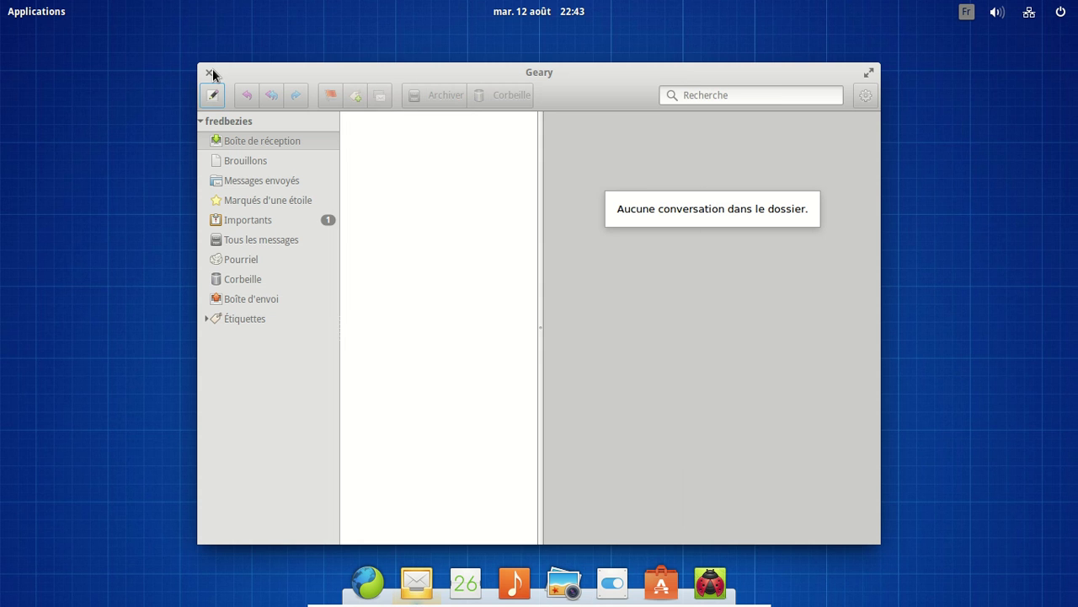
{"action": "left_click", "coordinate": [211, 74]}
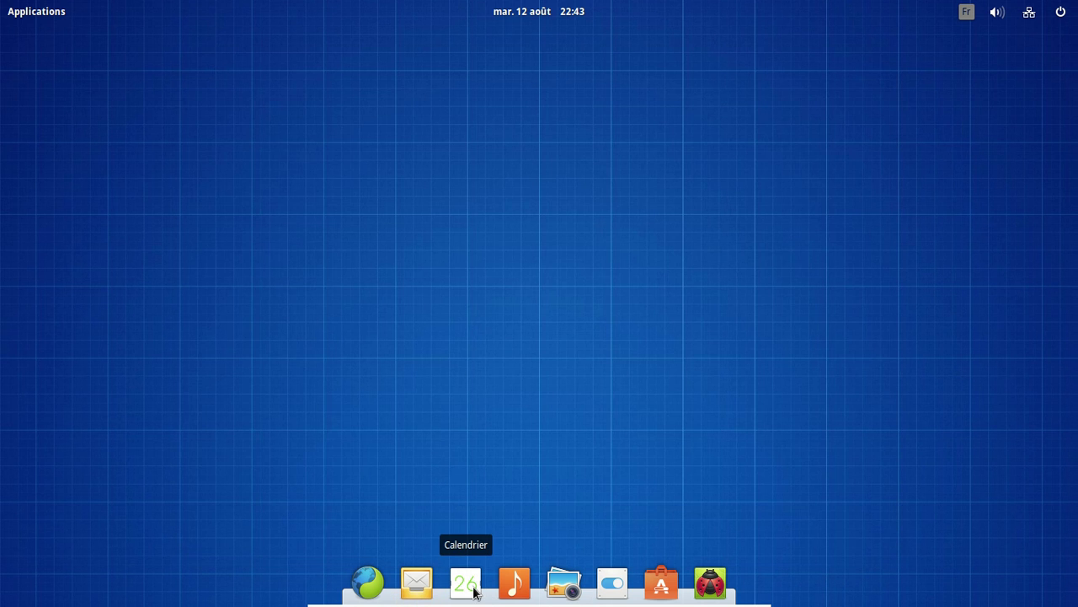
- Launch Calendrier and look over its settings options without changing them
{"action": "left_click", "coordinate": [477, 592]}
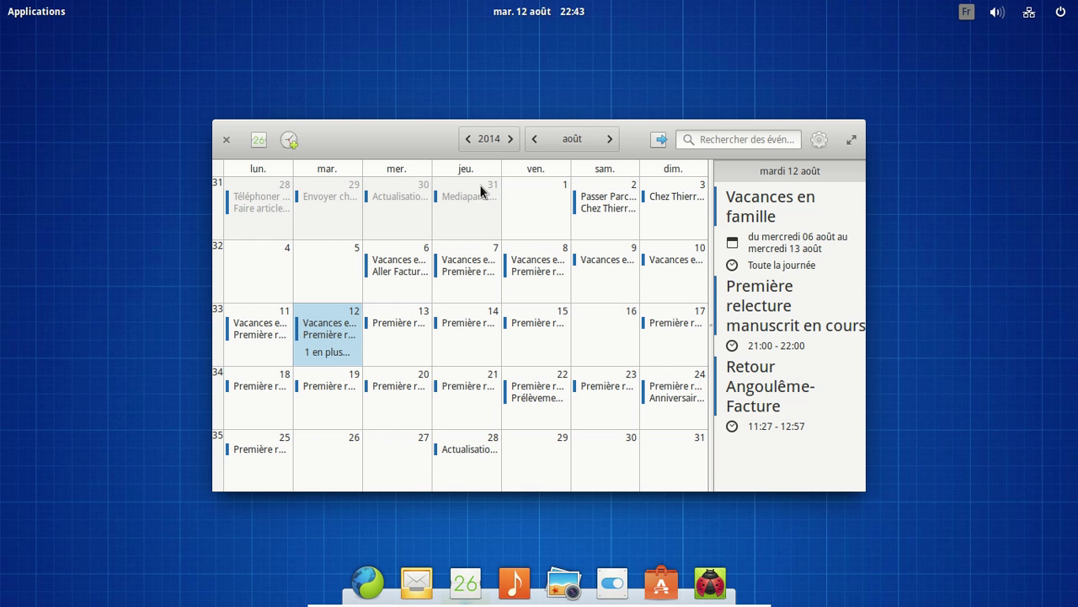
{"action": "left_click", "coordinate": [816, 141]}
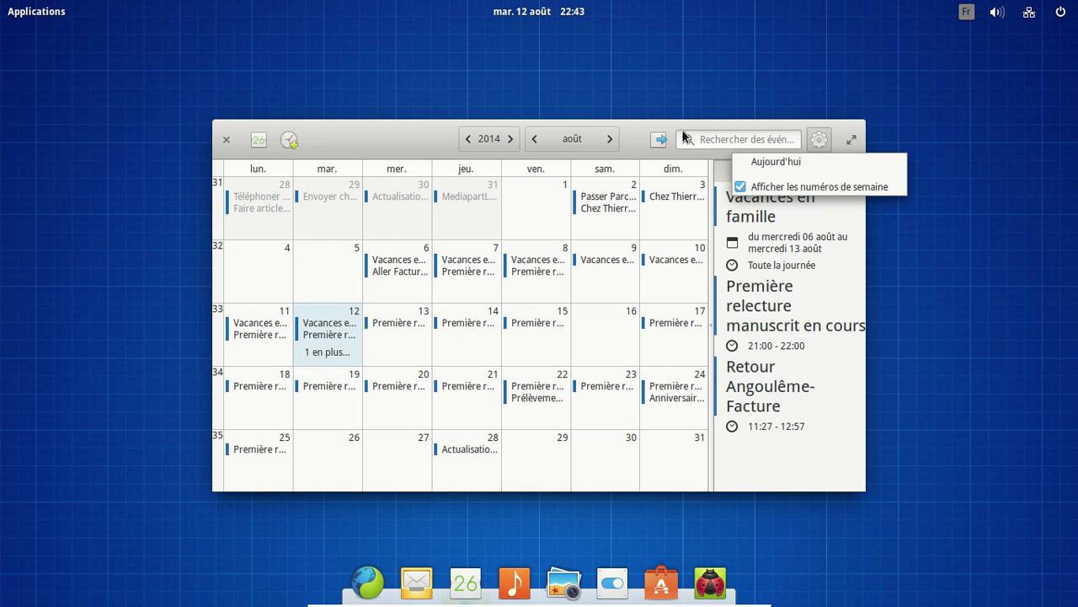
{"action": "left_click", "coordinate": [638, 138]}
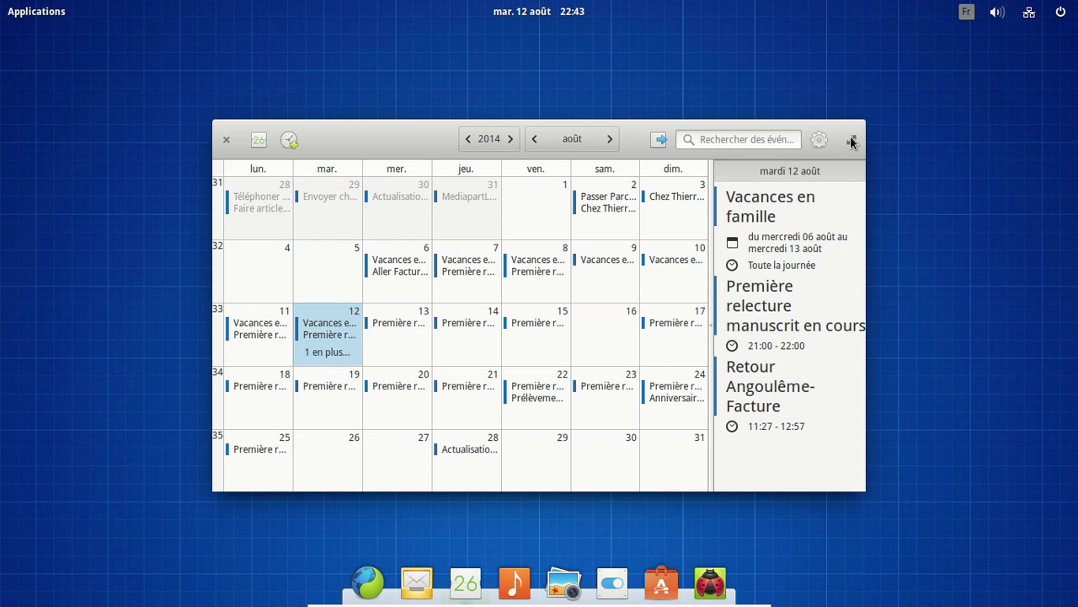
- Examine the list of calendars and the form for adding a new calendar, and dismiss it without creating one
{"action": "right_click", "coordinate": [354, 135]}
{"action": "left_click", "coordinate": [241, 146]}
{"action": "left_click", "coordinate": [263, 140]}
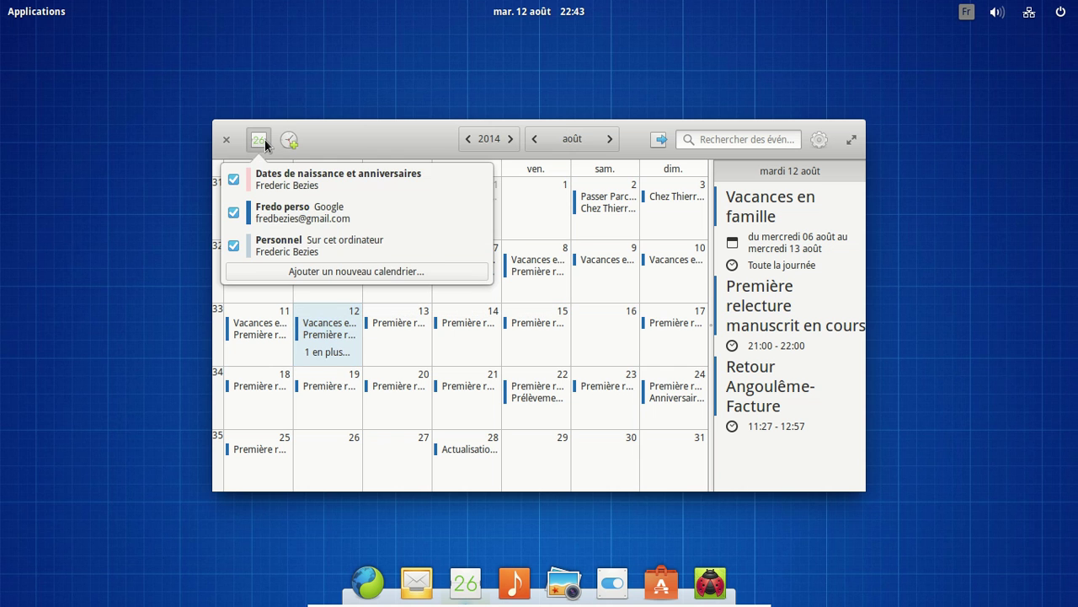
{"action": "left_click", "coordinate": [362, 271]}
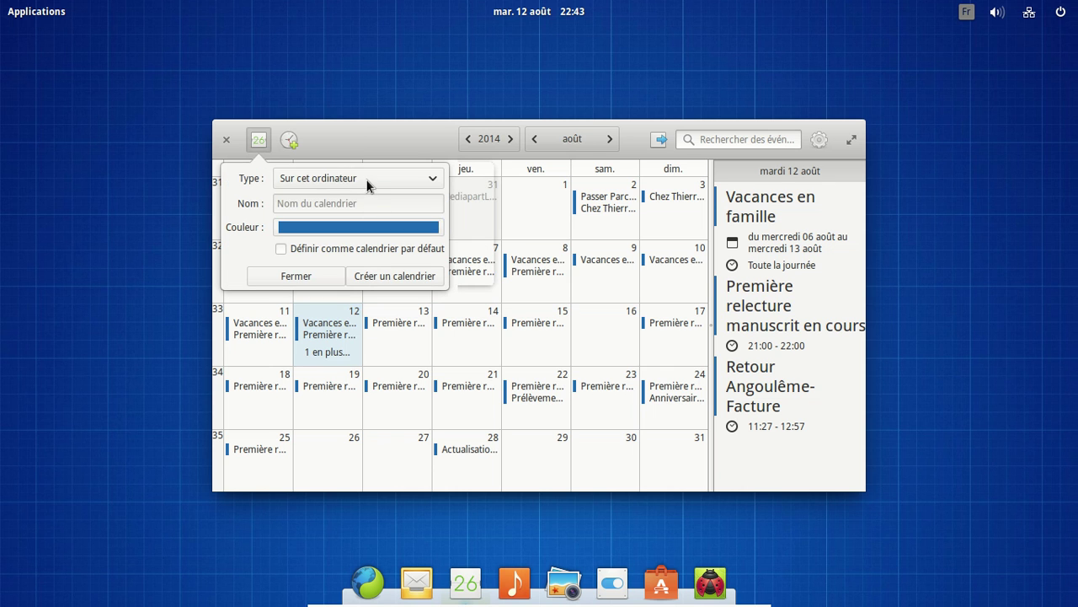
{"action": "left_click", "coordinate": [365, 177]}
{"action": "left_click", "coordinate": [269, 138]}
{"action": "left_click", "coordinate": [261, 139]}
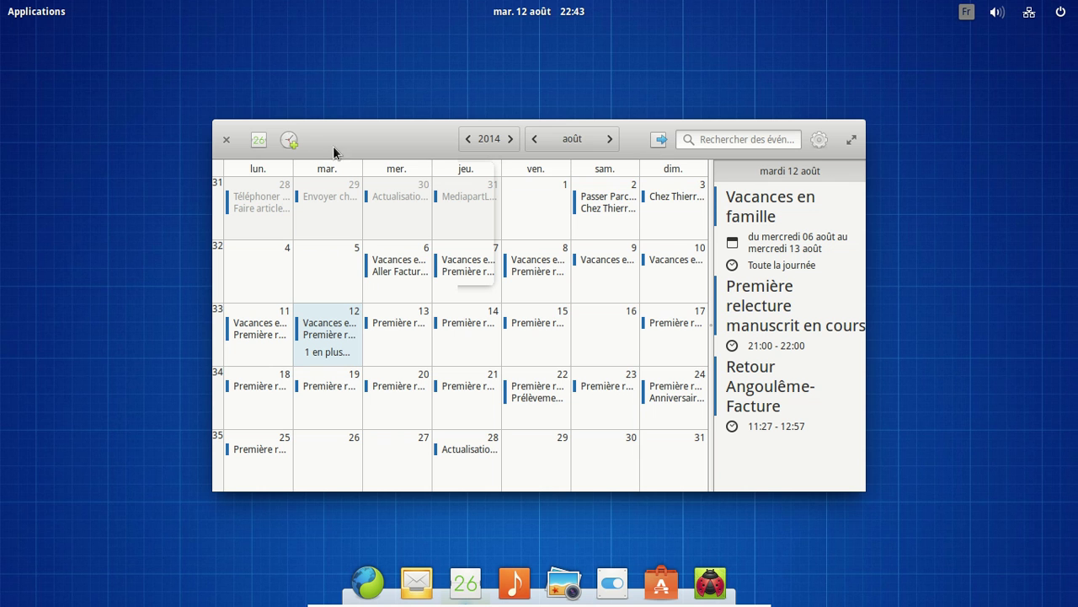
- Close Calendrier, open Paramètres système, and enlarge its window so all setting categories down to Administration fit
{"action": "left_click", "coordinate": [227, 140]}
{"action": "left_click", "coordinate": [610, 592]}
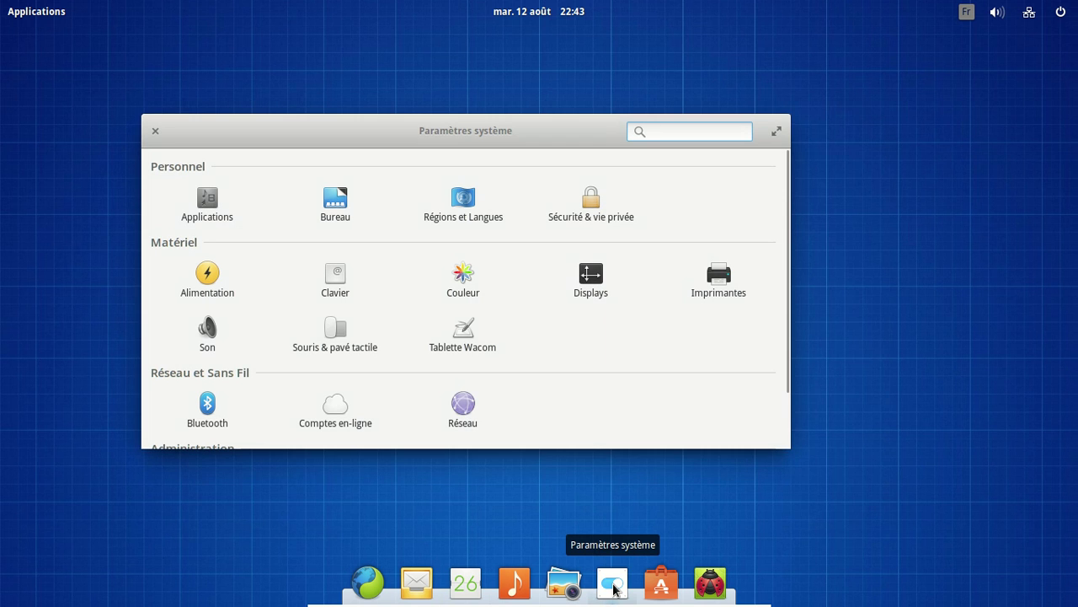
{"action": "left_click_drag", "start_coordinate": [464, 126], "coordinate": [407, 23]}
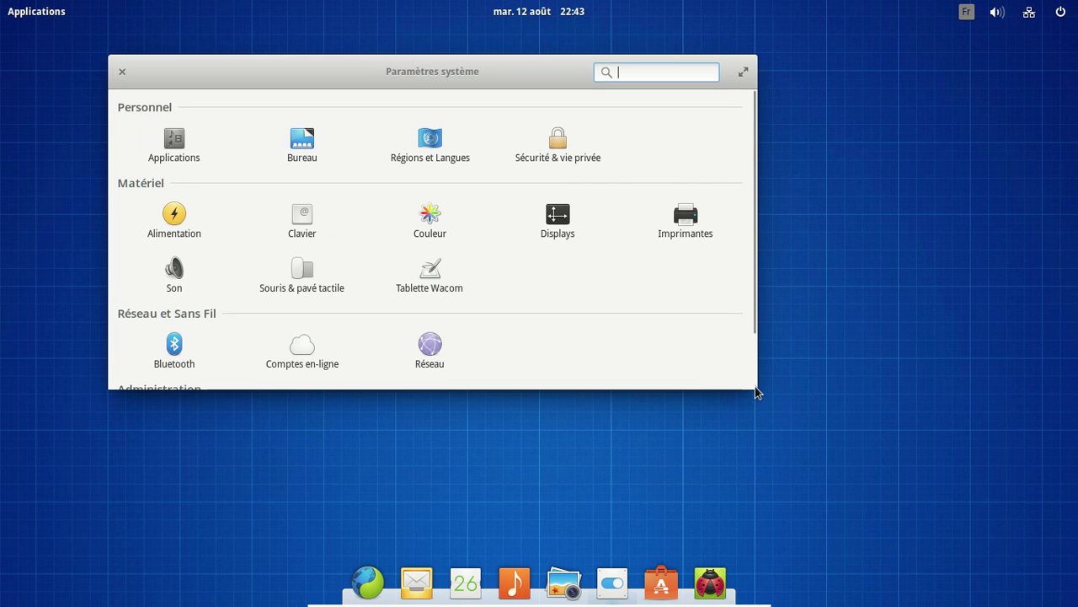
{"action": "left_click_drag", "start_coordinate": [754, 389], "coordinate": [889, 528]}
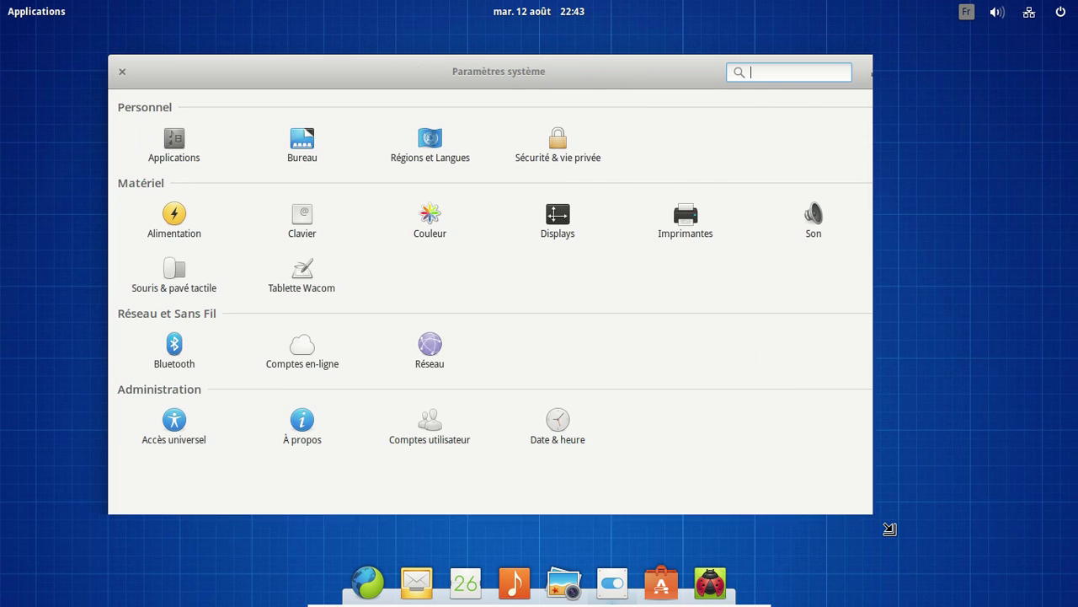
- View the Comptes utilisateur and Souris & pavé tactile settings, returning to the full settings overview after each
{"action": "left_click", "coordinate": [443, 441]}
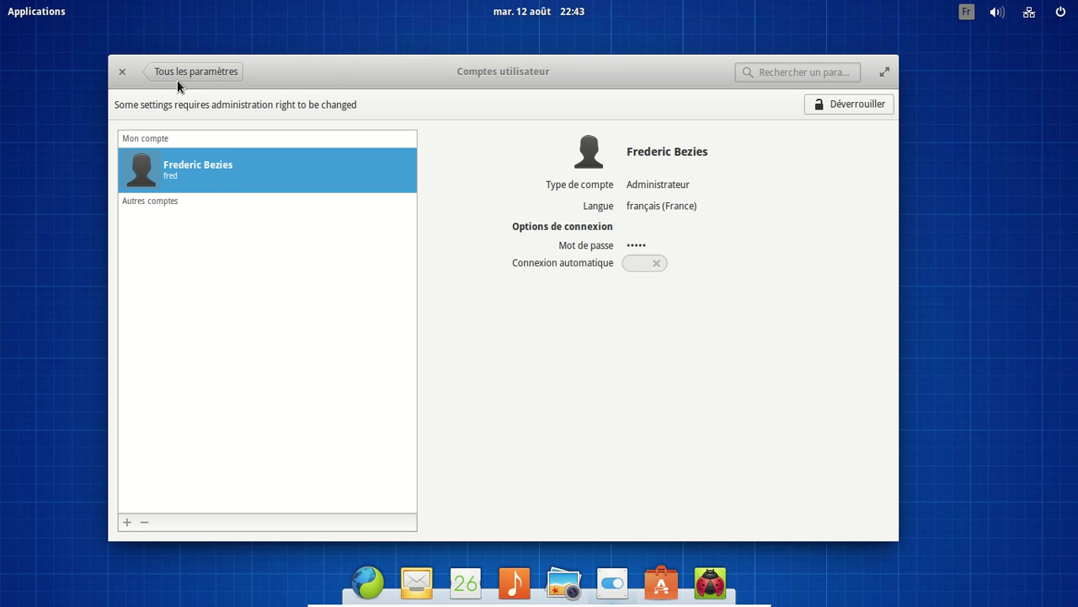
{"action": "left_click", "coordinate": [213, 71]}
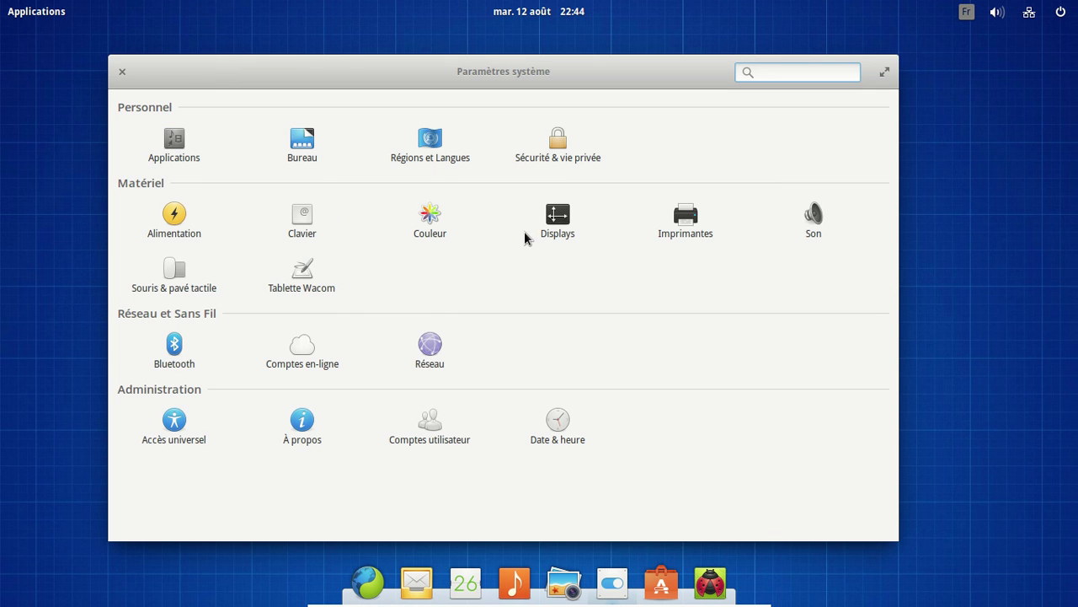
{"action": "left_click", "coordinate": [203, 285]}
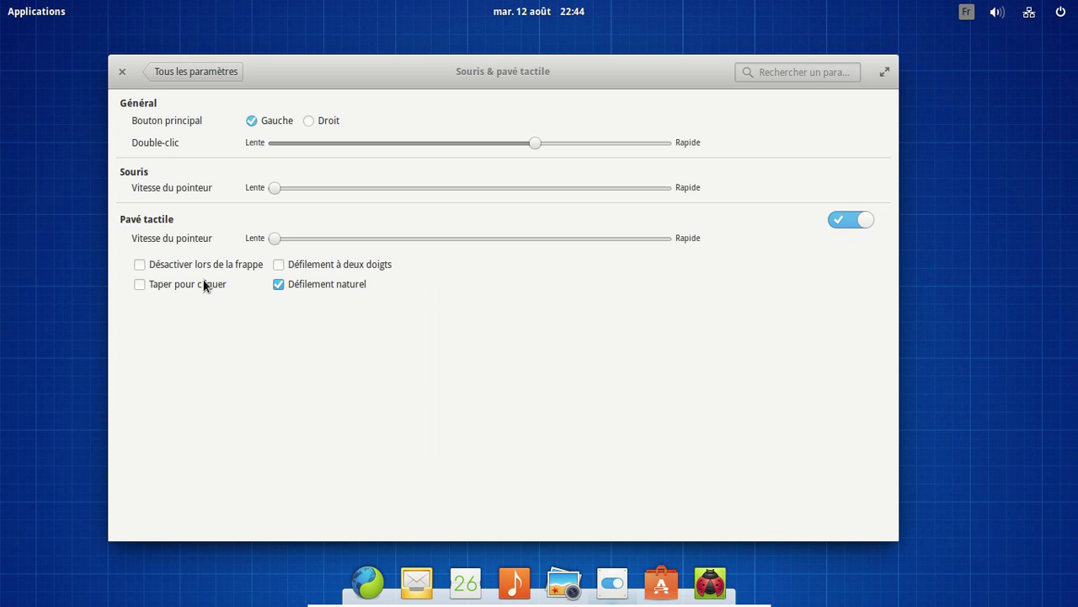
{"action": "left_click", "coordinate": [148, 73]}
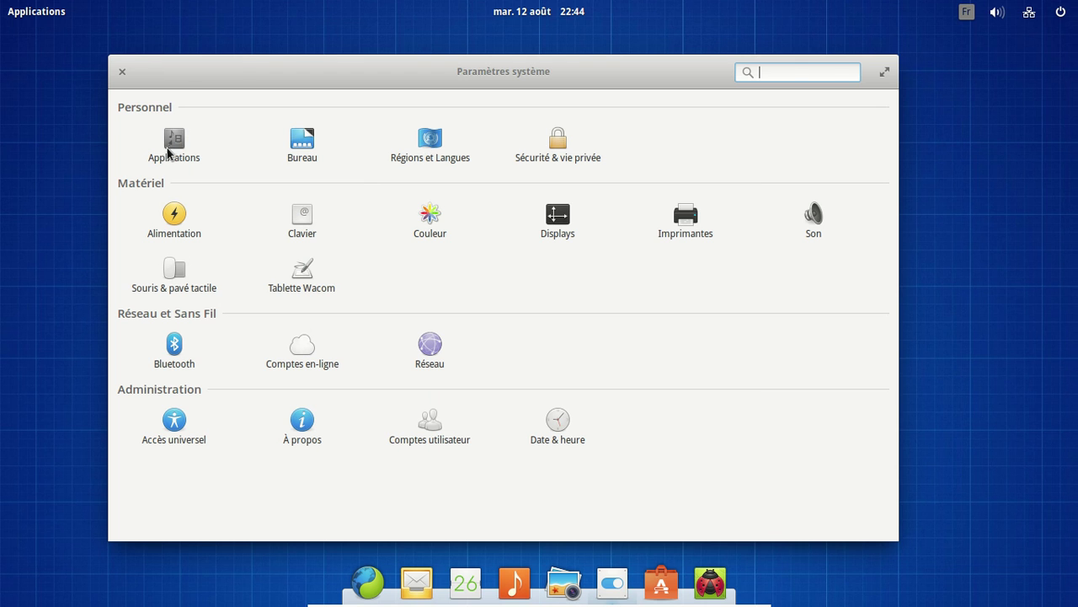
- Examine the startup programs under the Applications settings and the list of programs that can be added, without adding any
{"action": "left_click", "coordinate": [170, 149]}
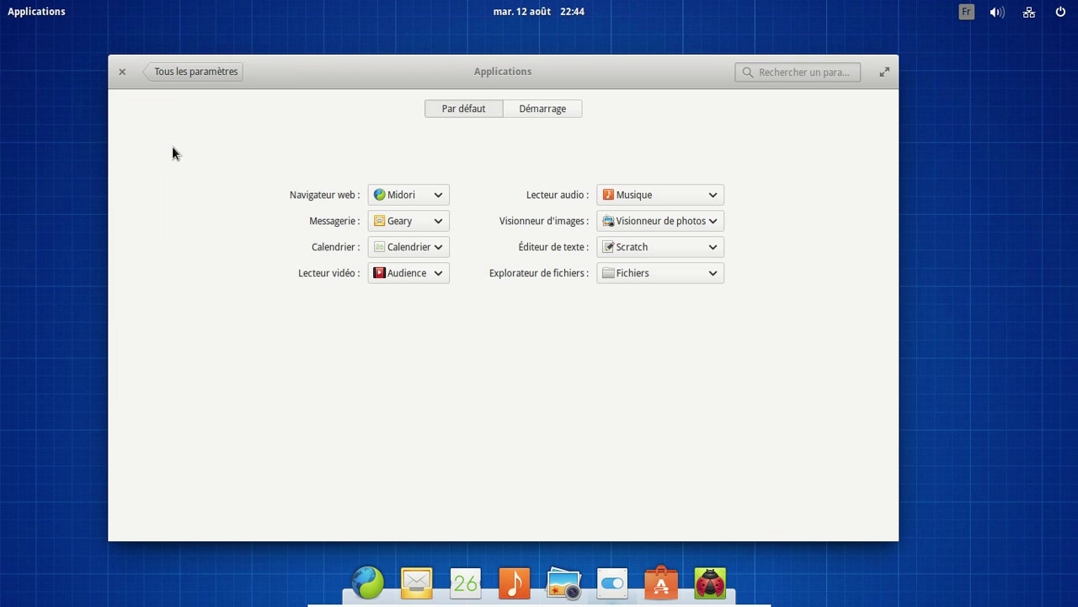
{"action": "left_click", "coordinate": [532, 108]}
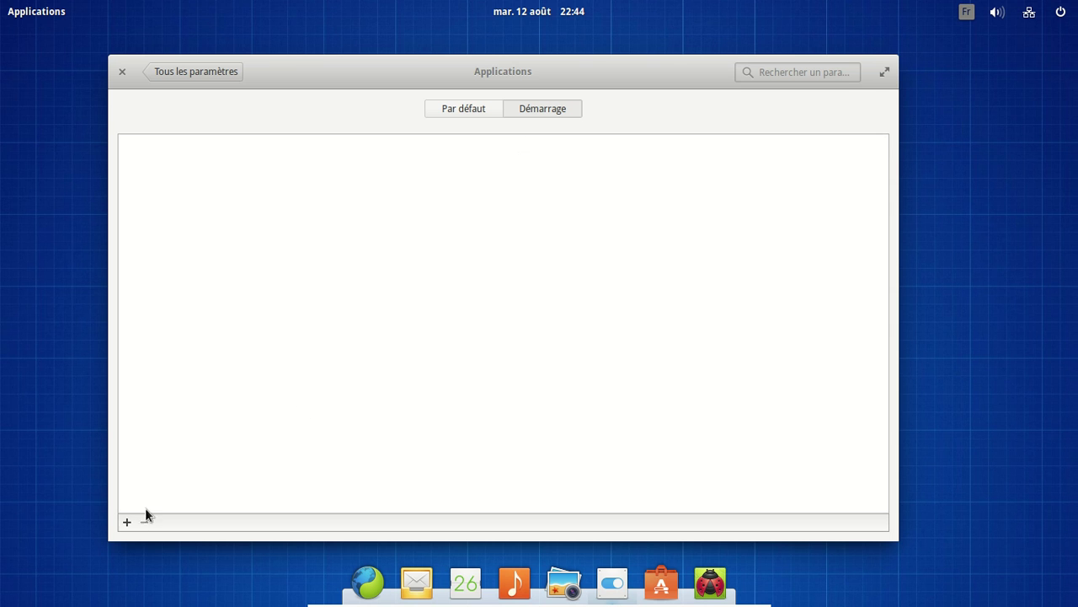
{"action": "left_click", "coordinate": [128, 522]}
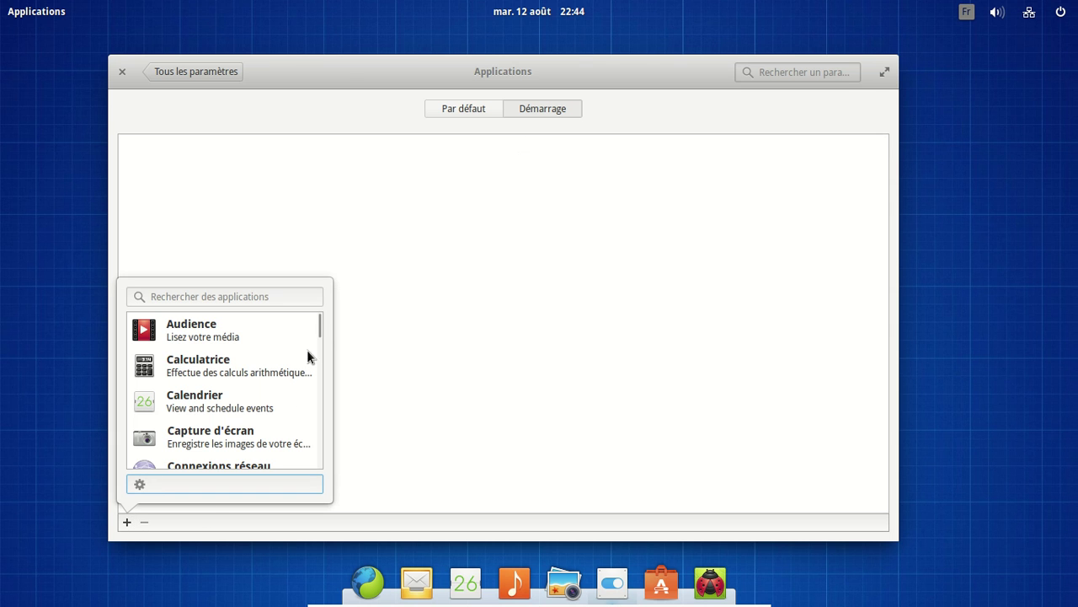
{"action": "scroll", "coordinate": [311, 380], "scroll_direction": "down", "scroll_amount": 10}
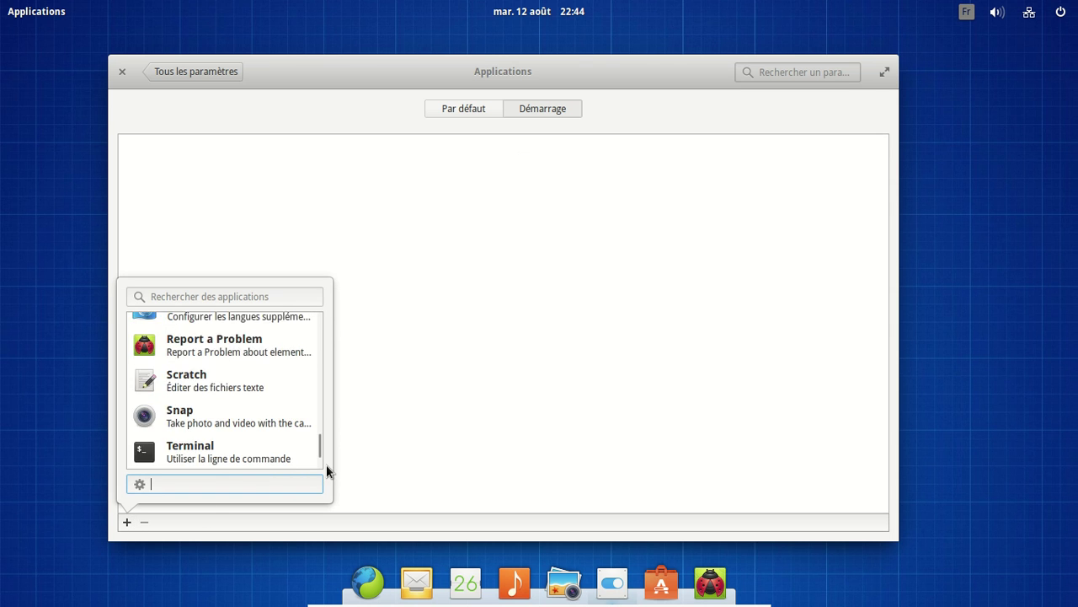
{"action": "left_click", "coordinate": [444, 406]}
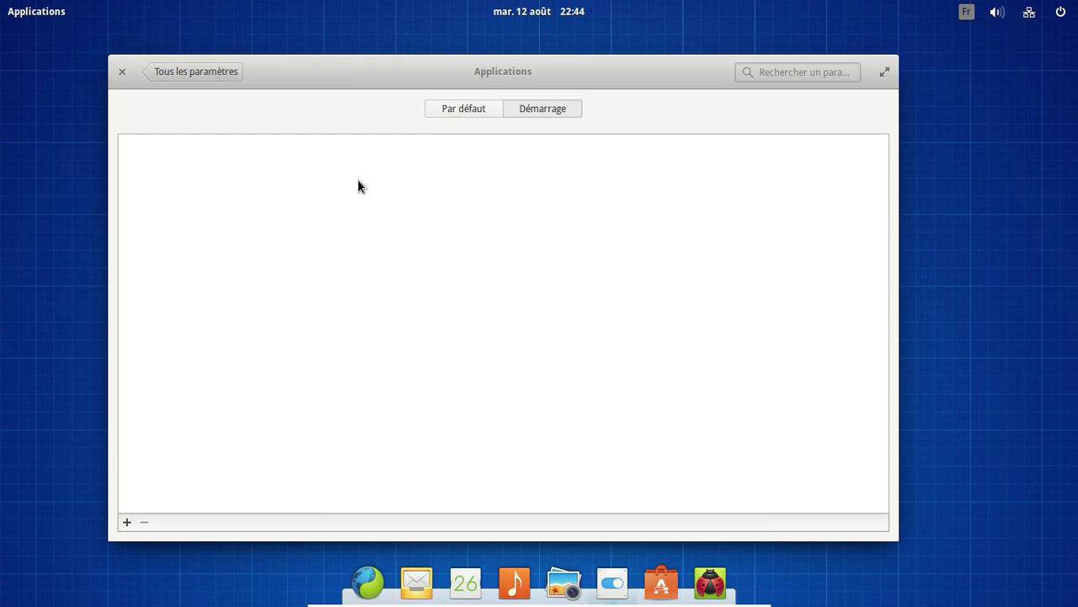
- Check the default applications and the choices for image viewer and audio player, and return to the settings overview
{"action": "left_click", "coordinate": [437, 107]}
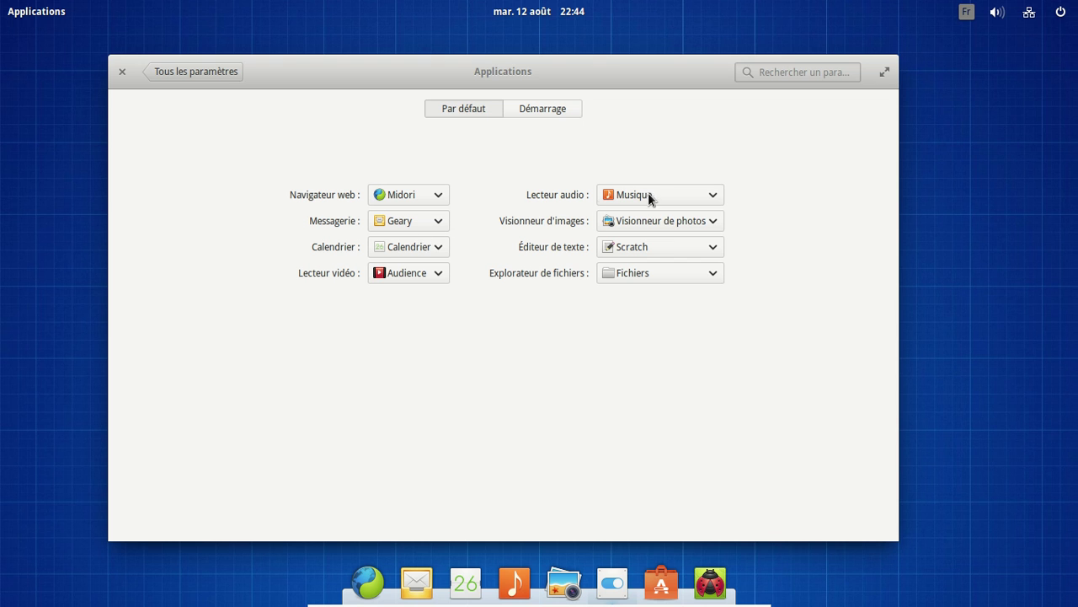
{"action": "left_click", "coordinate": [713, 222]}
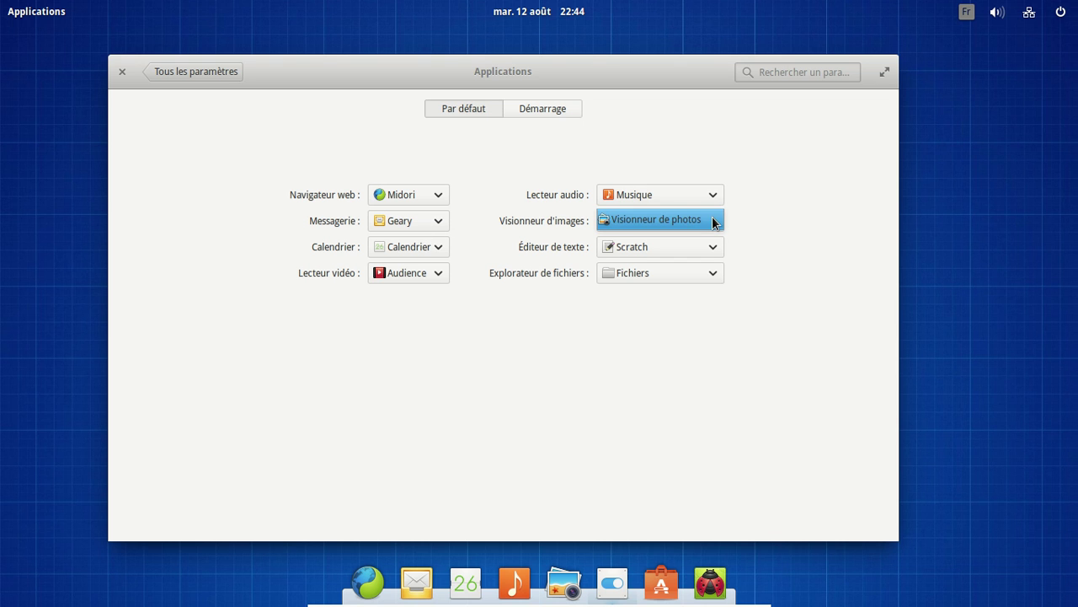
{"action": "left_click", "coordinate": [779, 181]}
{"action": "left_click", "coordinate": [717, 196]}
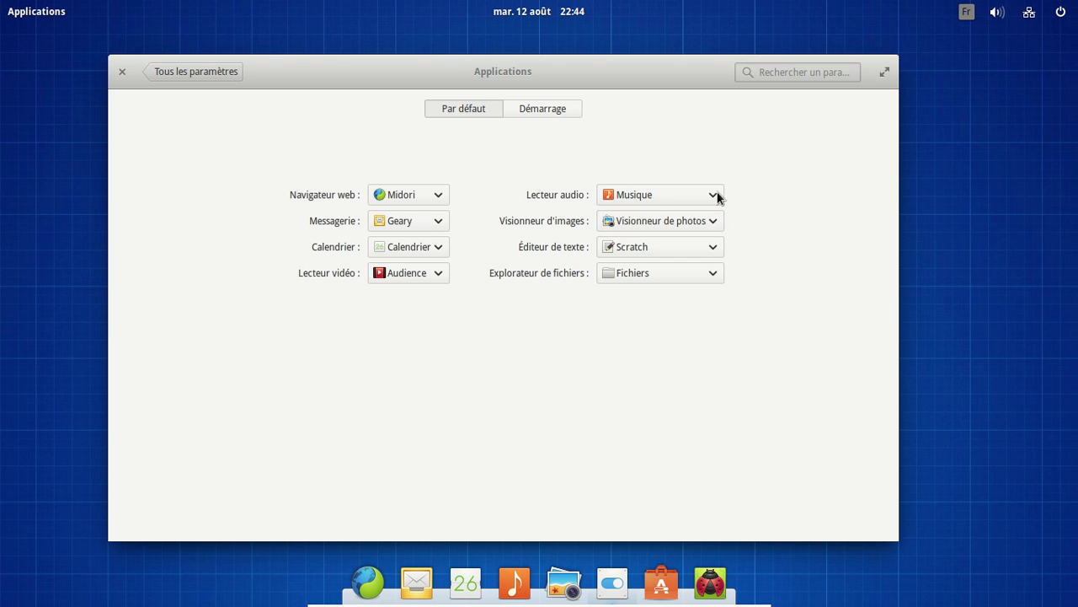
{"action": "left_click", "coordinate": [181, 70]}
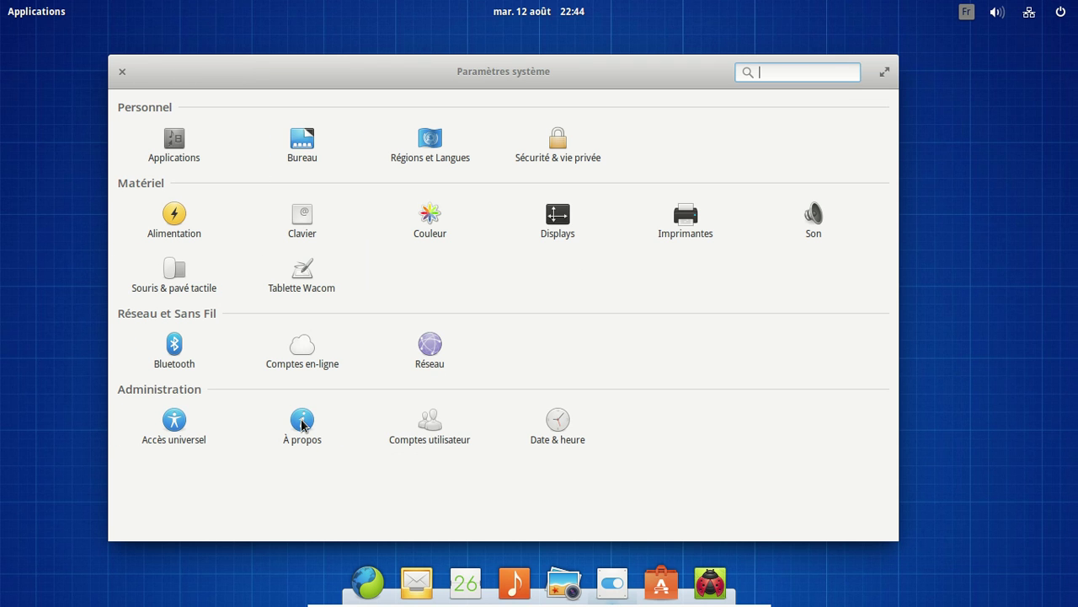
- View the À propos and Réseau settings, and return to the settings overview
{"action": "left_click", "coordinate": [301, 421]}
{"action": "left_click", "coordinate": [430, 365]}
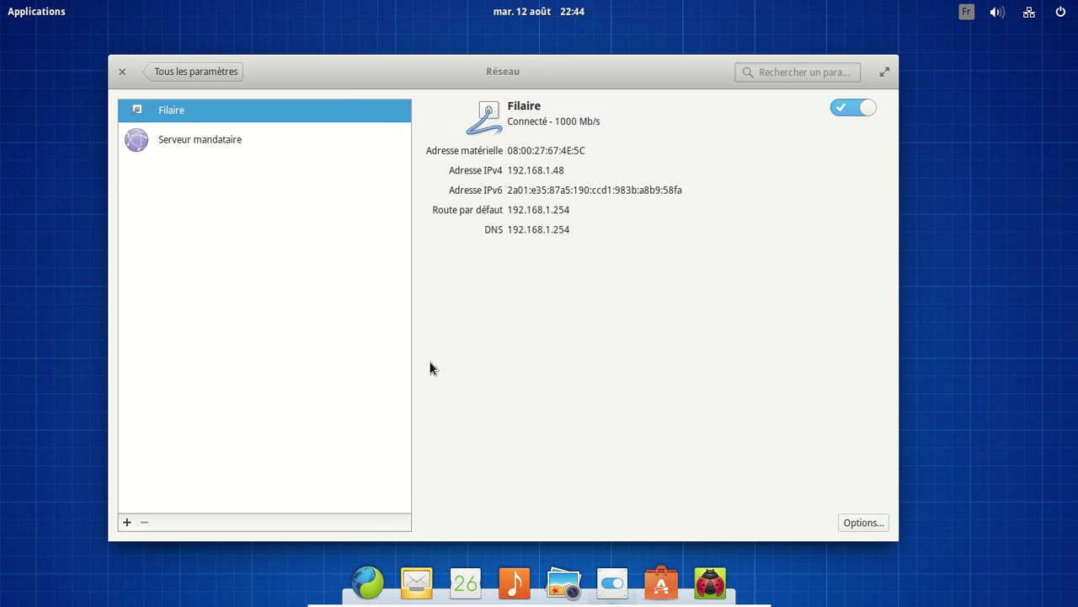
{"action": "left_click", "coordinate": [157, 72]}
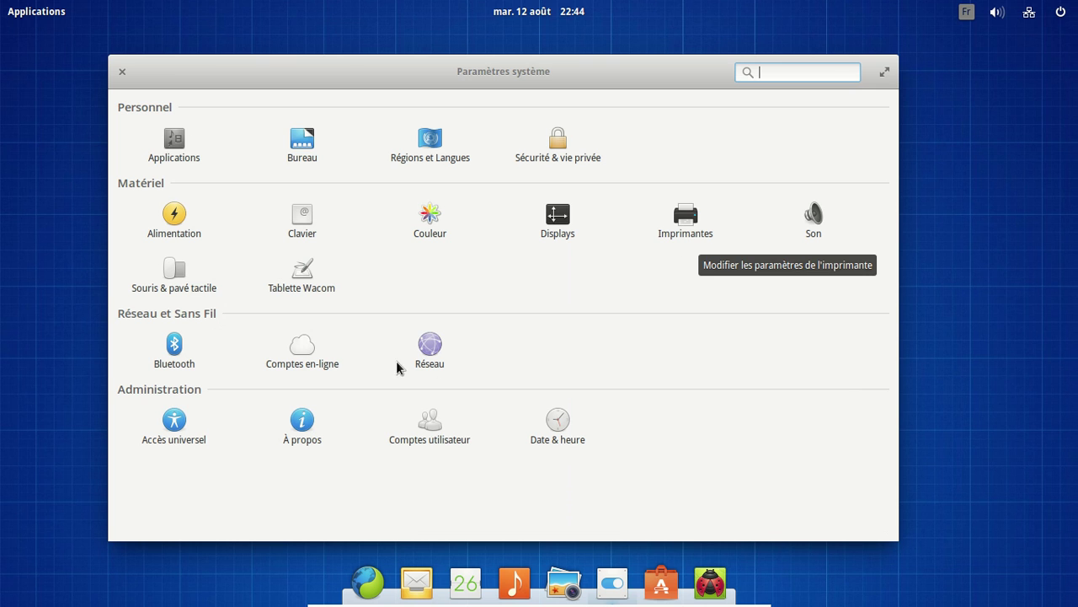
- Examine the Google synchronisation options and the providers offered for a new online account, cancel adding one, and return to the overview
{"action": "left_click", "coordinate": [301, 347]}
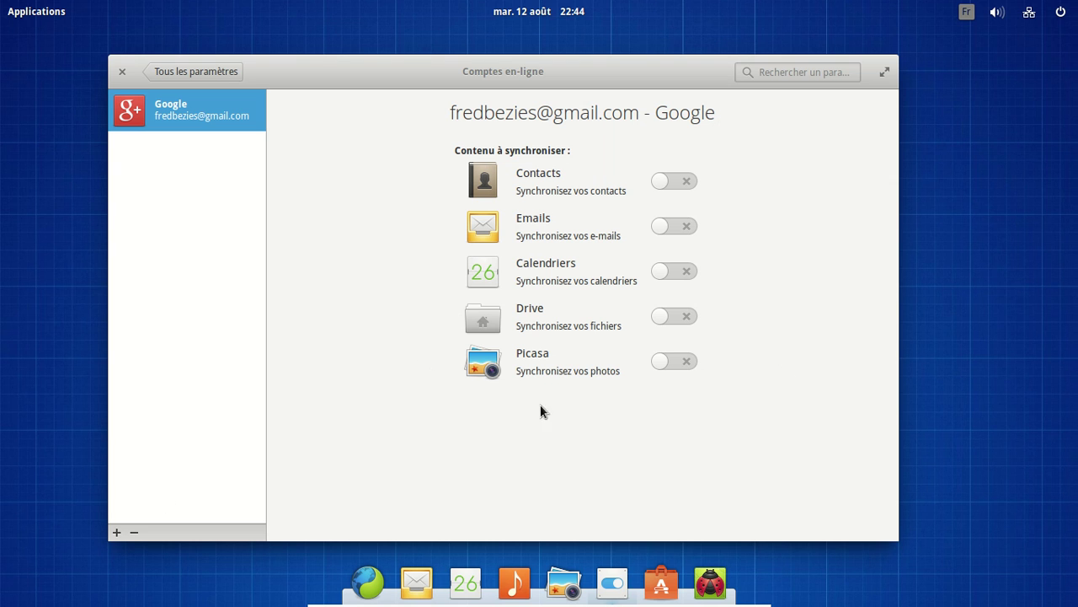
{"action": "left_click", "coordinate": [116, 532]}
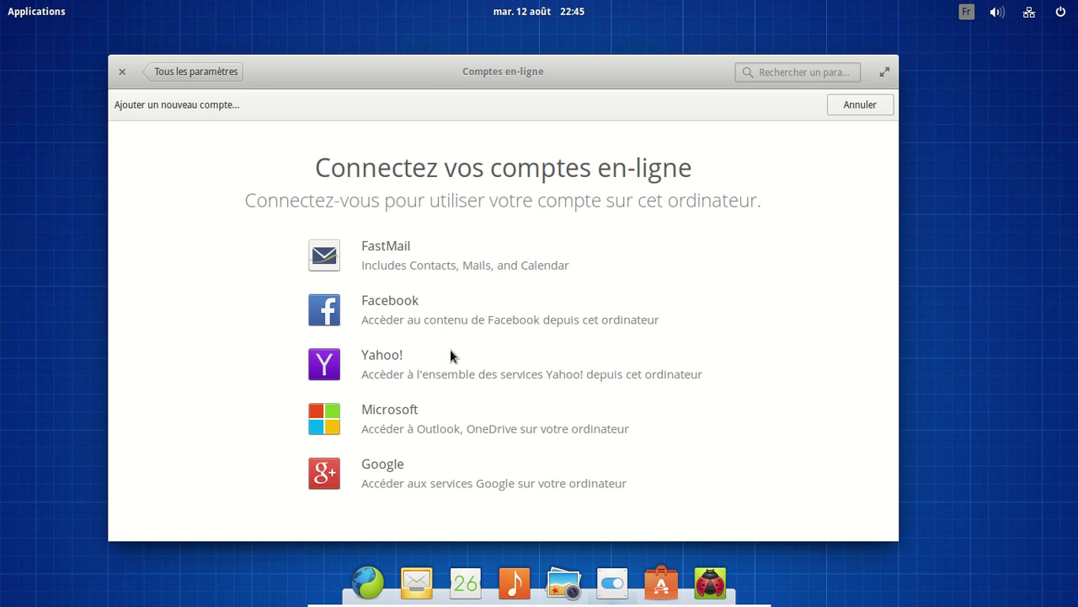
{"action": "left_click", "coordinate": [832, 110]}
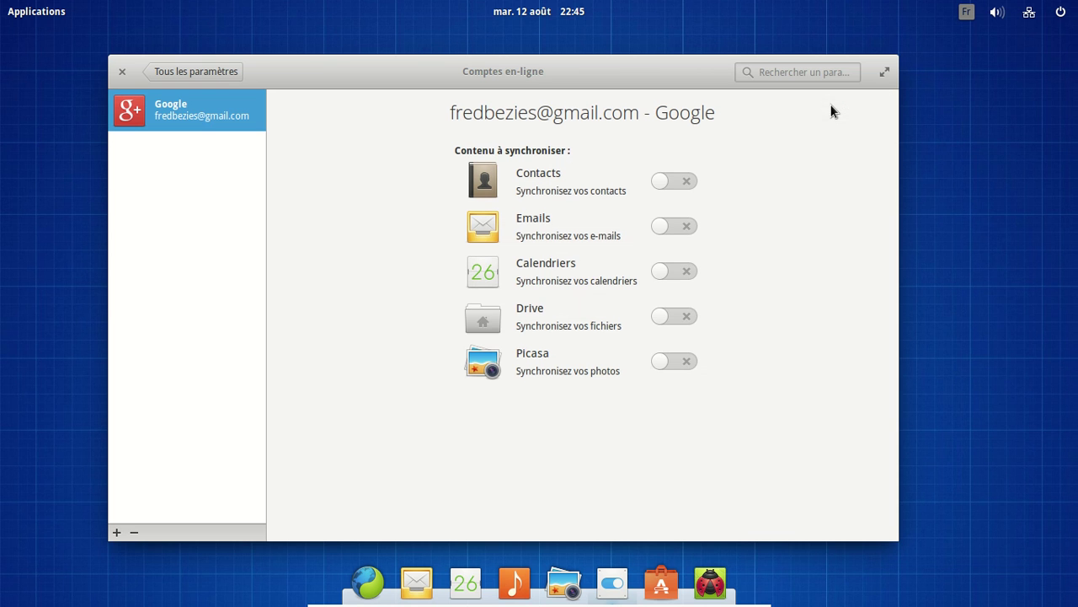
{"action": "left_click", "coordinate": [205, 71]}
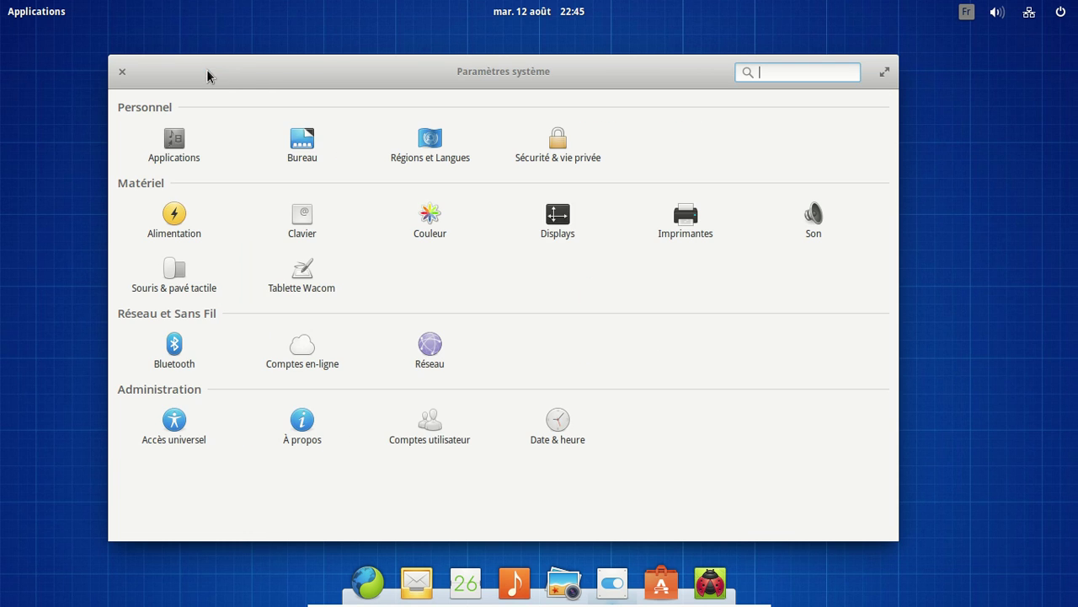
- Launch Photos, check its version information, and dismiss the about dialog
{"action": "left_click", "coordinate": [555, 585]}
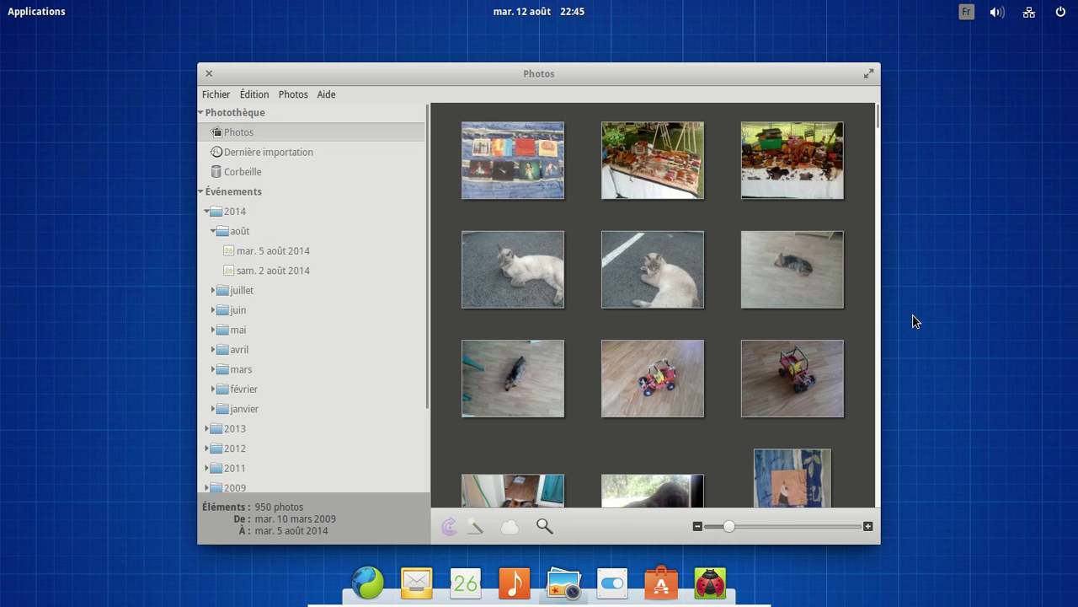
{"action": "left_click", "coordinate": [326, 97]}
{"action": "left_click", "coordinate": [330, 107]}
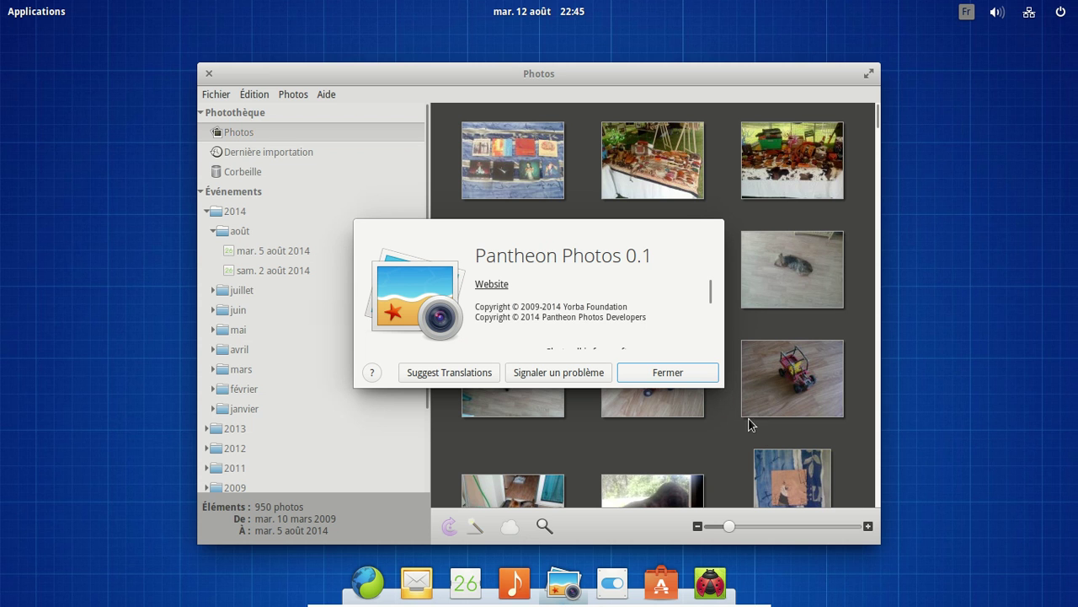
{"action": "left_click", "coordinate": [702, 371]}
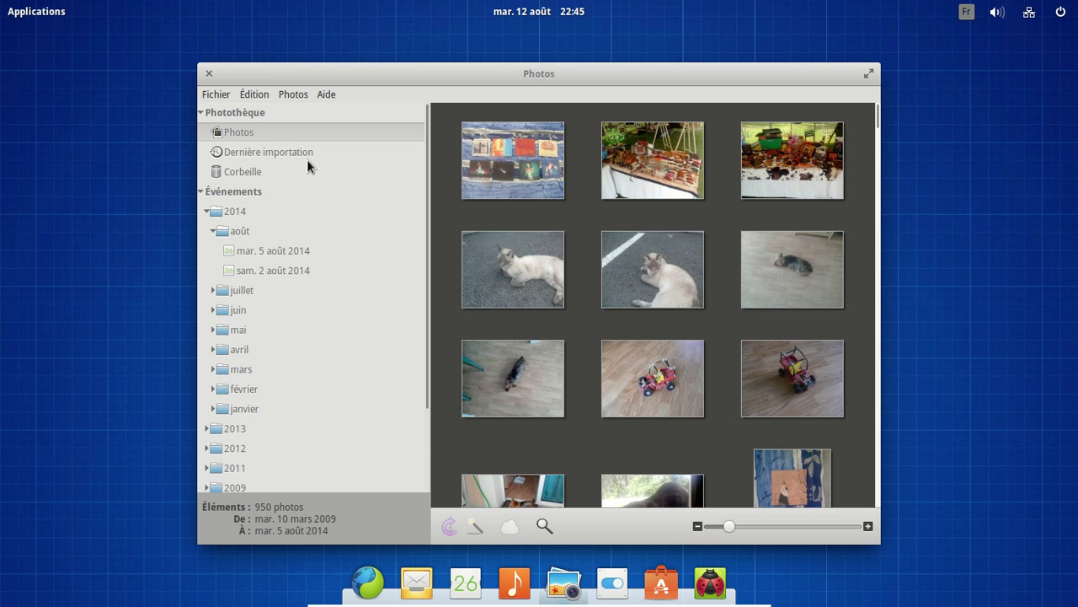
- Look over the library preferences in Photos and close them without changing anything
{"action": "left_click", "coordinate": [270, 99]}
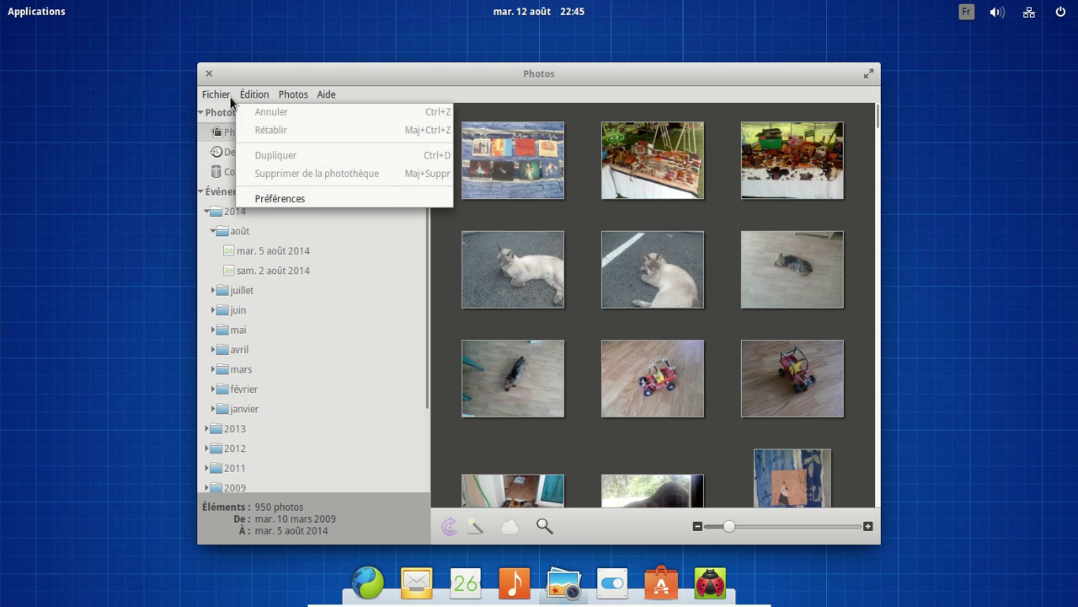
{"action": "left_click", "coordinate": [251, 98]}
{"action": "left_click", "coordinate": [253, 98]}
{"action": "left_click", "coordinate": [282, 200]}
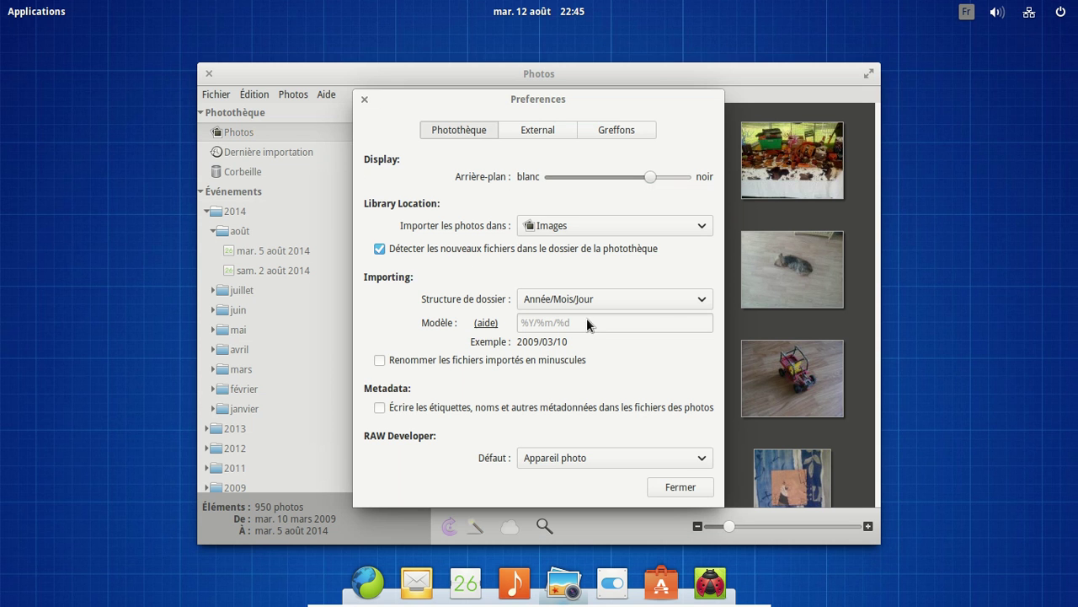
{"action": "left_click", "coordinate": [368, 99]}
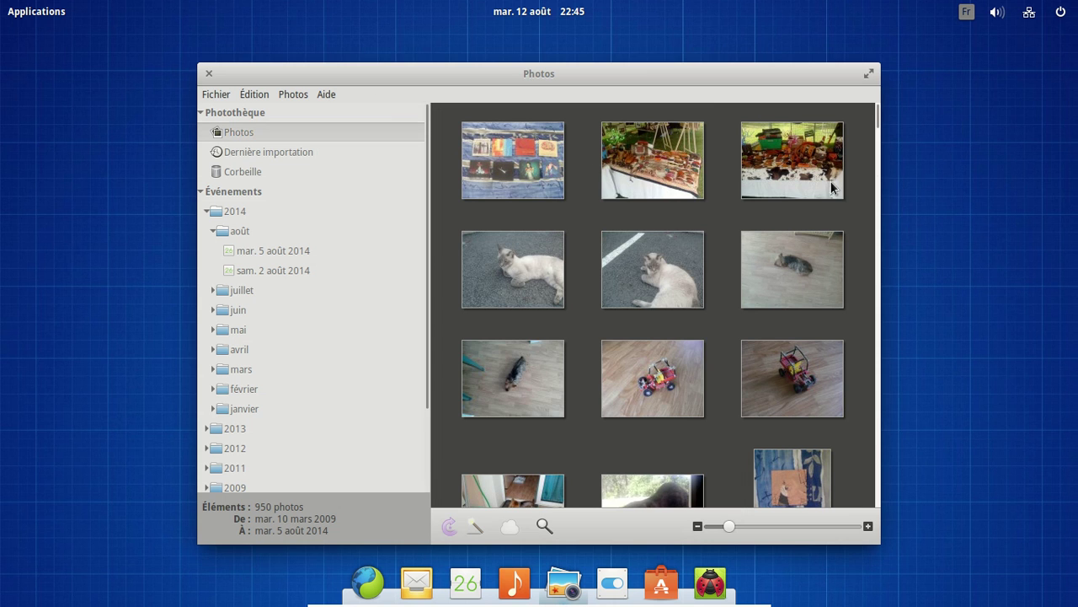
- Open the photo IMG_20140802_095204.jpg, apply the automatic enhancement to it, and close Photos
{"action": "left_click", "coordinate": [824, 157]}
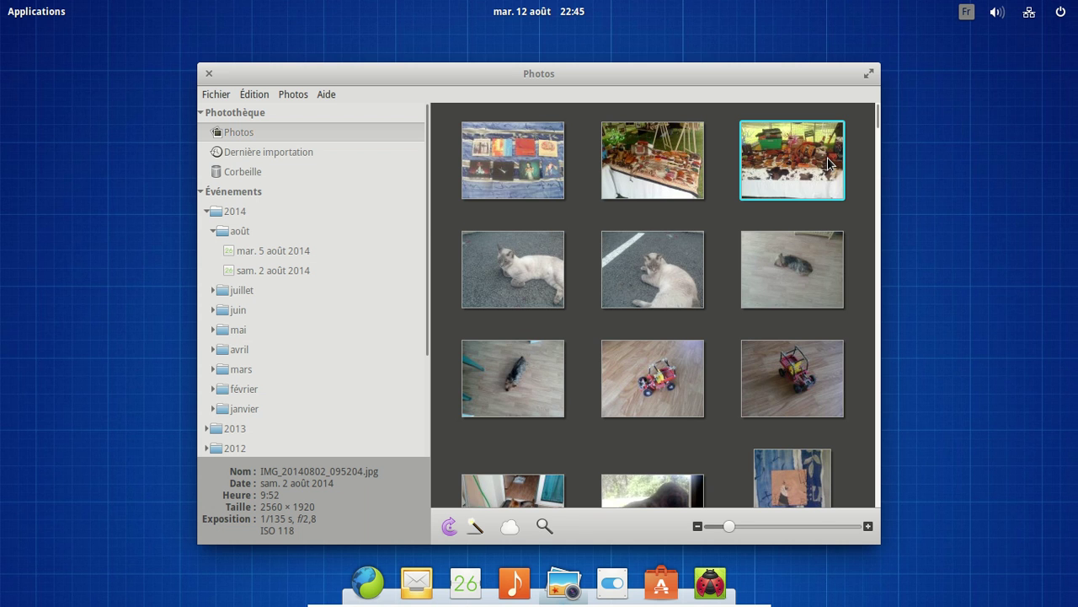
{"action": "double_click", "coordinate": [828, 162]}
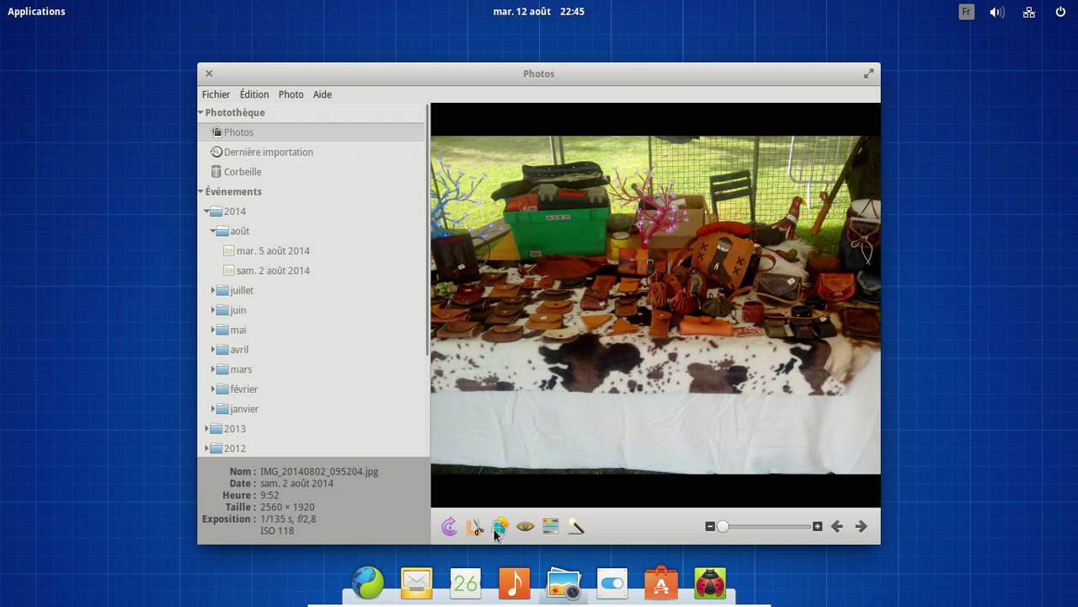
{"action": "left_click", "coordinate": [573, 525]}
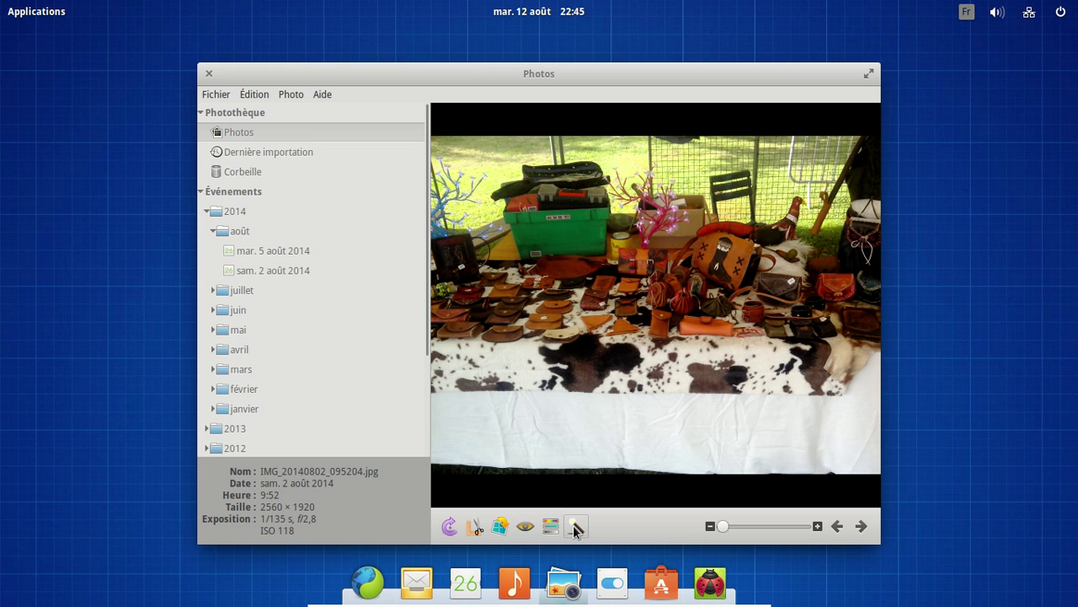
{"action": "left_click", "coordinate": [207, 75]}
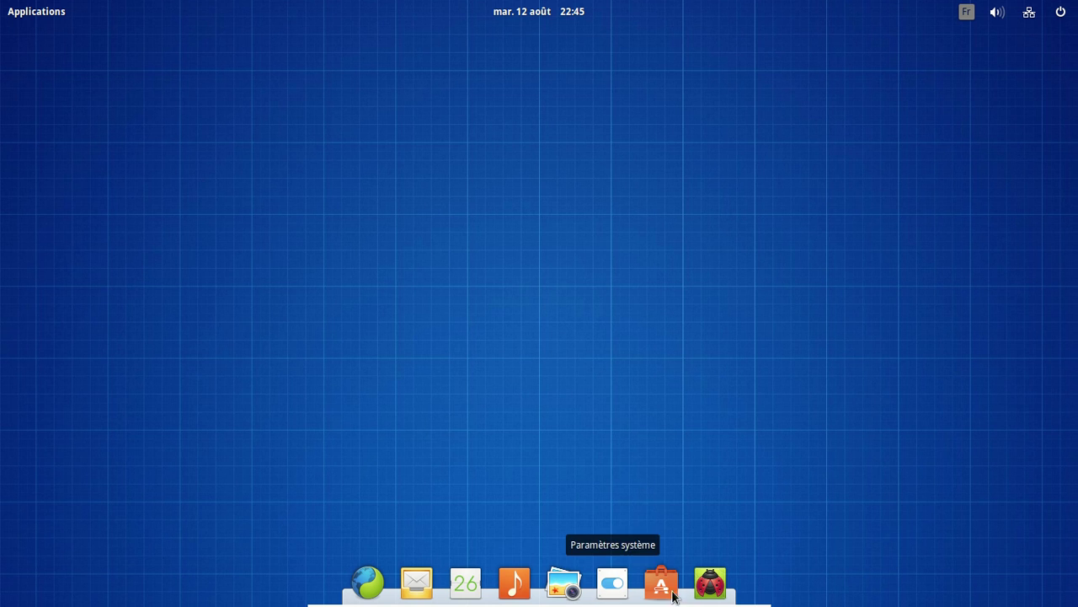
- Launch Logithèque and close it, and open the Musique application to show its song library
{"action": "left_click", "coordinate": [661, 587]}
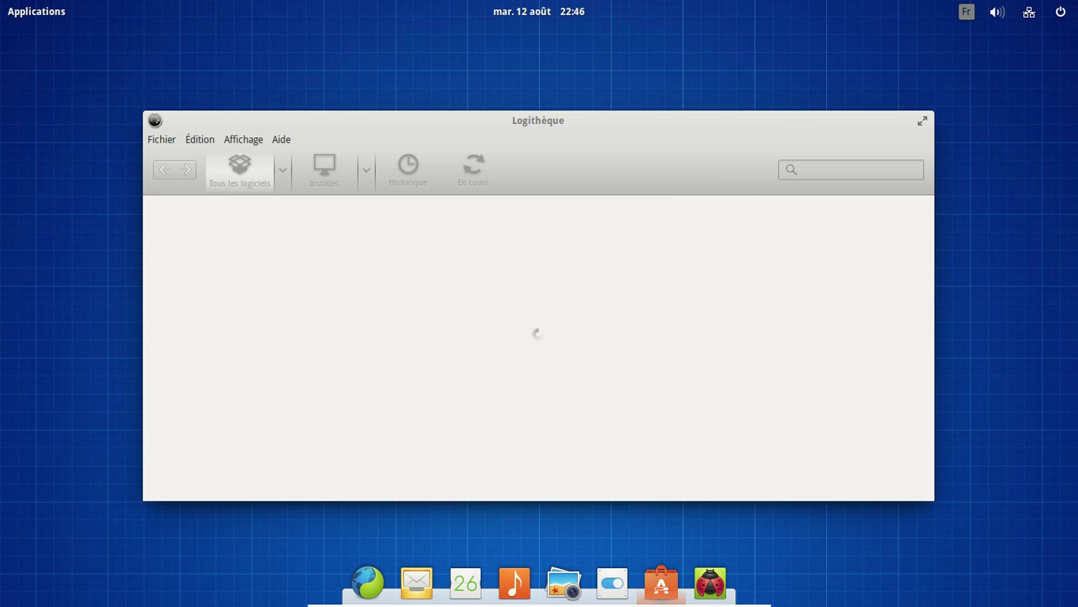
{"action": "left_click", "coordinate": [155, 120]}
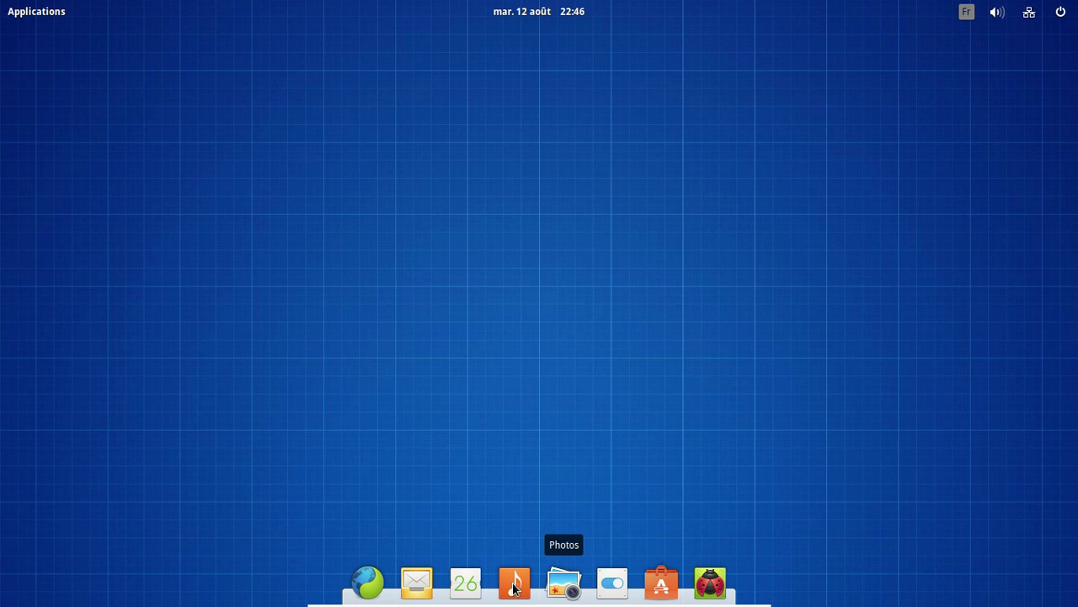
{"action": "left_click", "coordinate": [540, 576]}
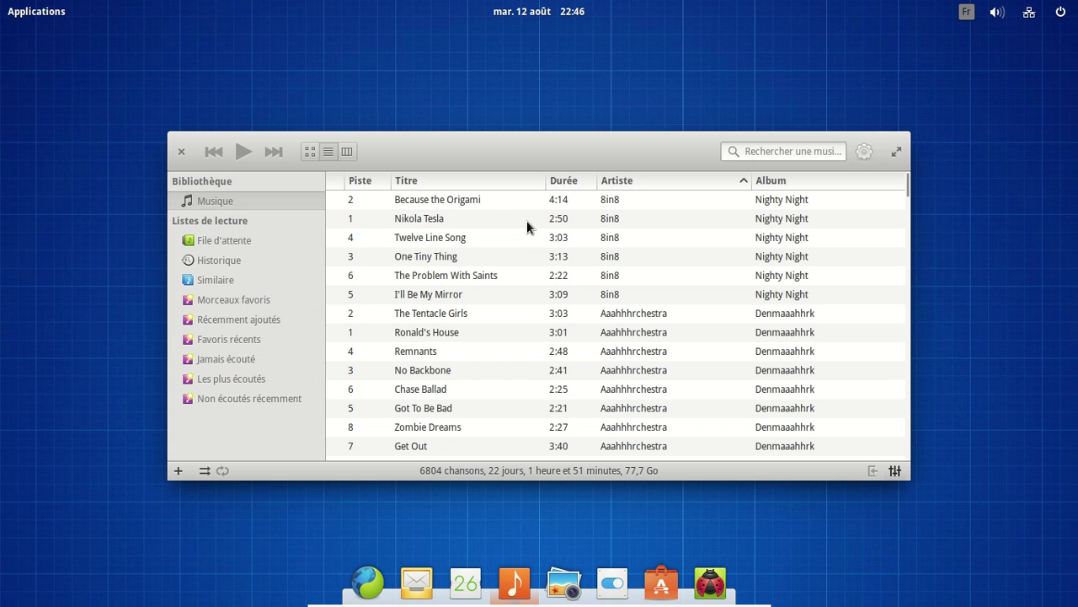
- Try sorting the song list by track number, and sort it by artist in ascending order
{"action": "left_click", "coordinate": [360, 181]}
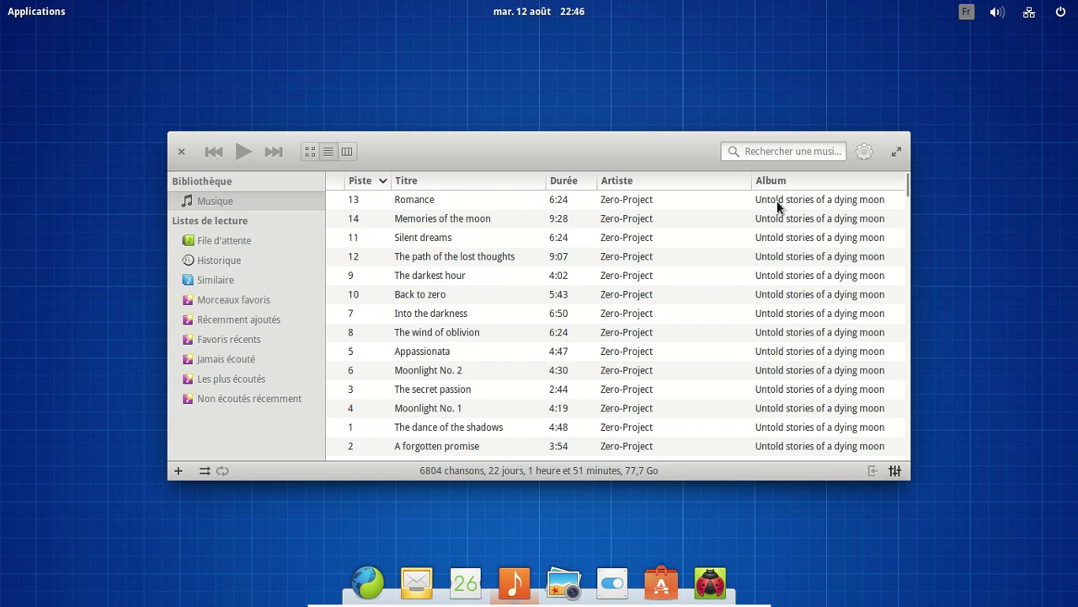
{"action": "left_click", "coordinate": [611, 181]}
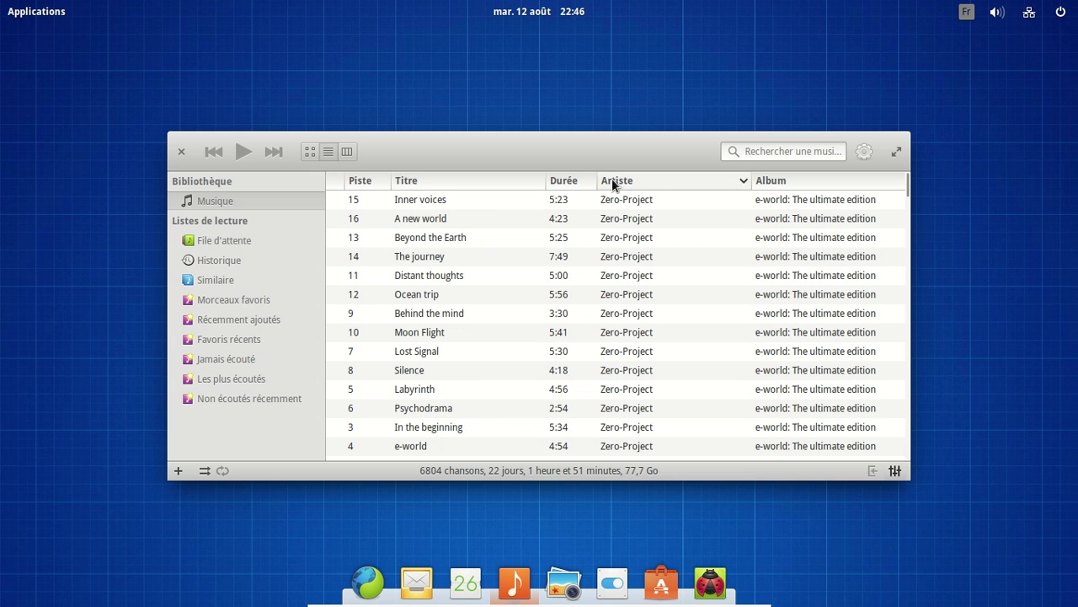
{"action": "left_click", "coordinate": [611, 180]}
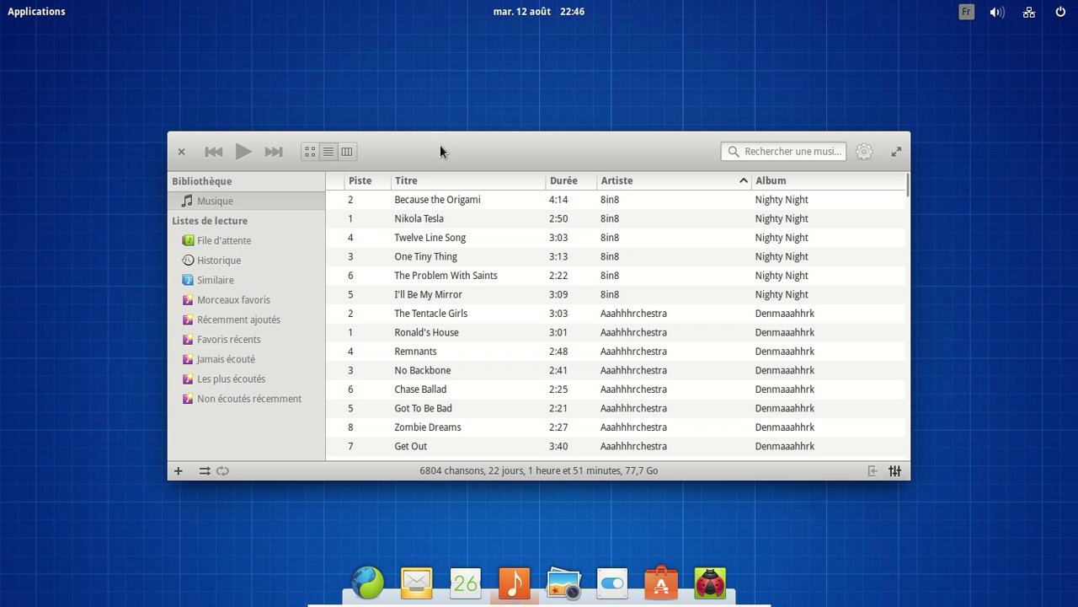
- Switch to the column browser, filter the songs by the artist Adam & Alma, and sort them by track number ascending
{"action": "left_click", "coordinate": [347, 153]}
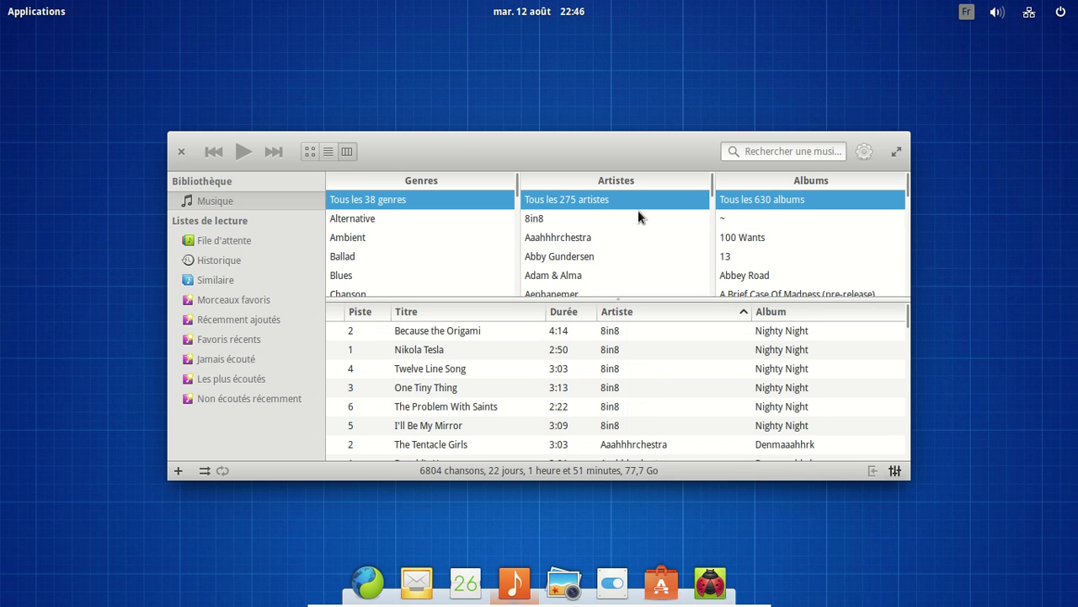
{"action": "scroll", "coordinate": [598, 231], "scroll_direction": "down", "scroll_amount": 1}
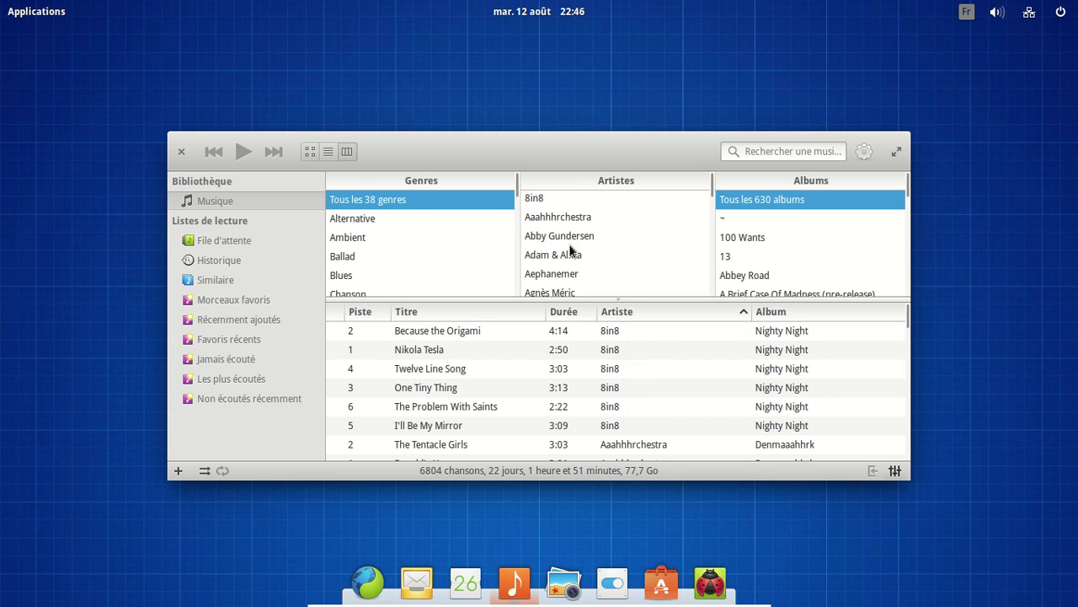
{"action": "left_click", "coordinate": [578, 260]}
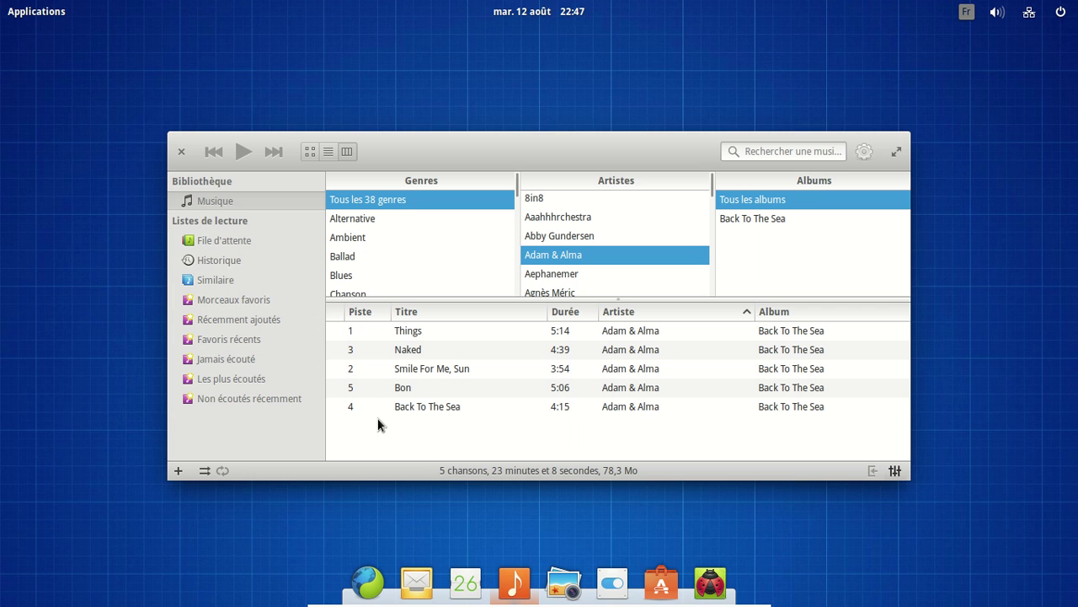
{"action": "left_click", "coordinate": [358, 311]}
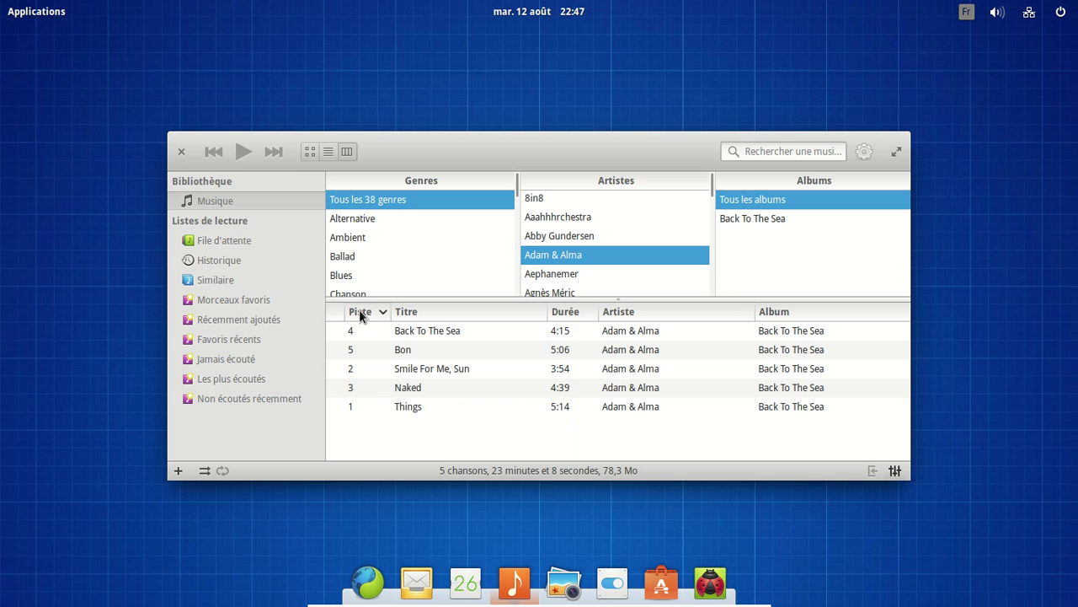
{"action": "left_click", "coordinate": [359, 312]}
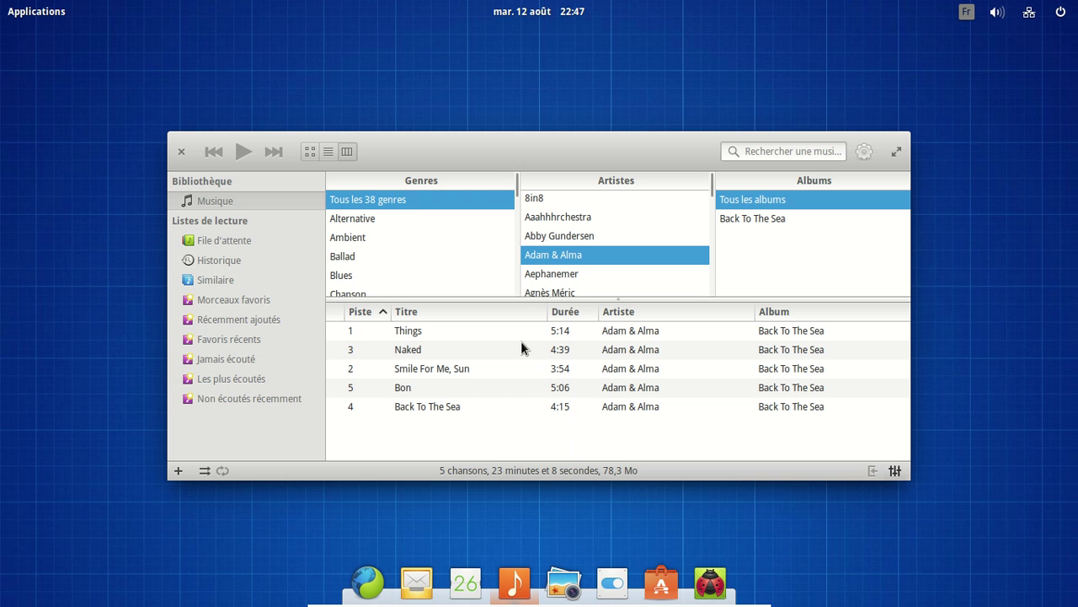
- Browse the album covers in the grid view, and open and dismiss the track list of A Knight in York
{"action": "left_click", "coordinate": [310, 151]}
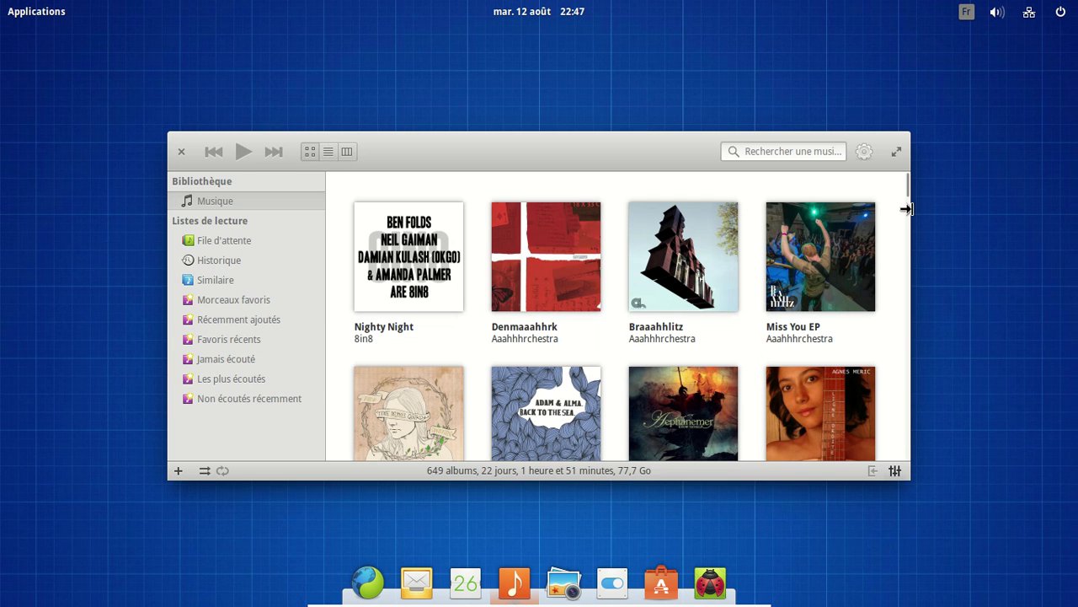
{"action": "scroll", "coordinate": [895, 215], "scroll_direction": "down", "scroll_amount": 1}
{"action": "scroll", "coordinate": [895, 215], "scroll_direction": "down", "scroll_amount": 5}
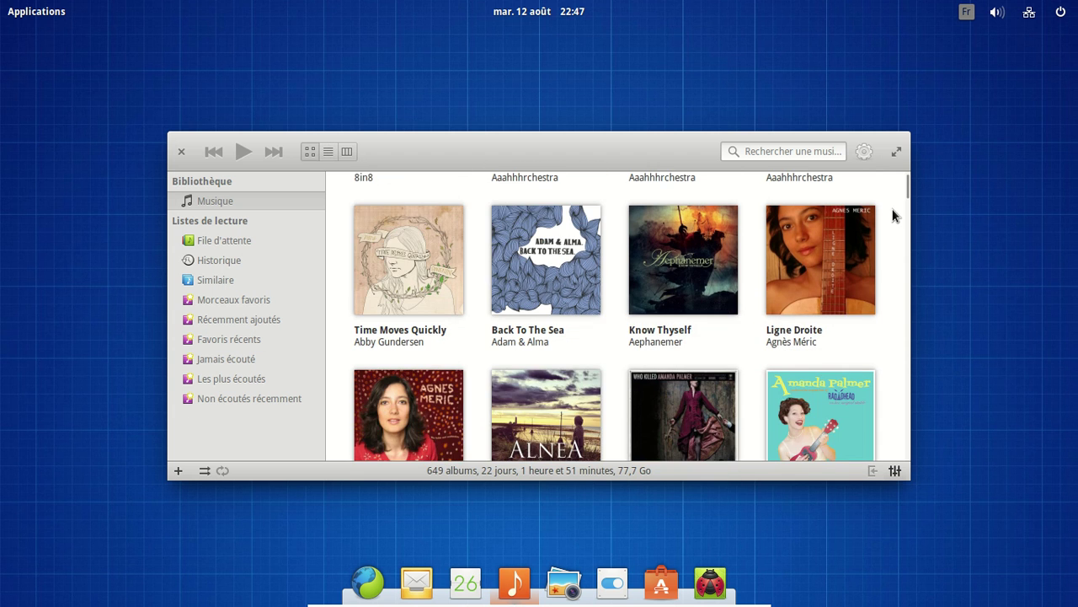
{"action": "scroll", "coordinate": [885, 216], "scroll_direction": "down", "scroll_amount": 3}
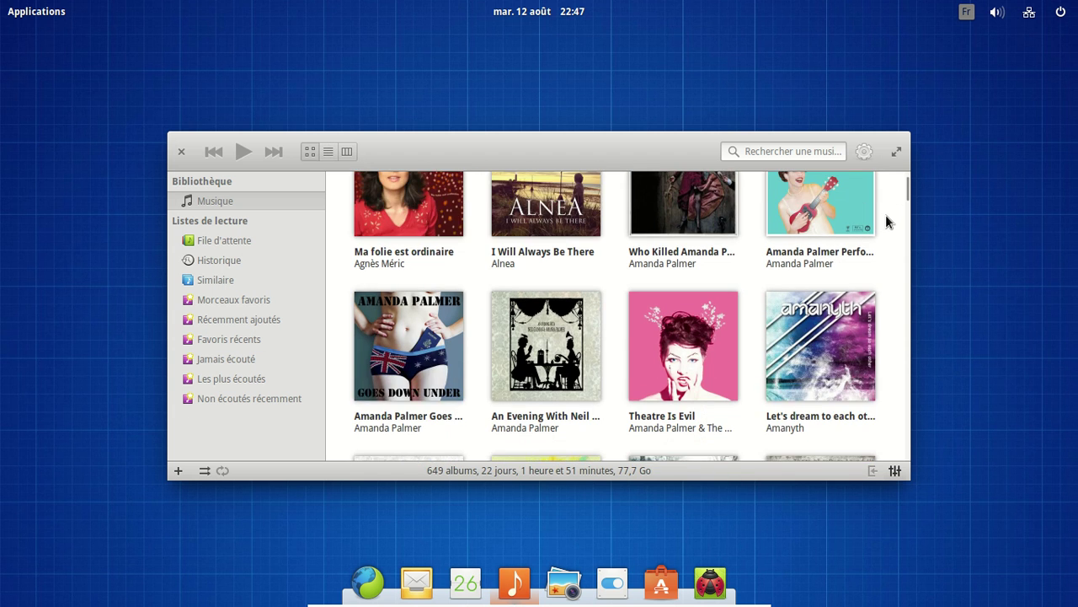
{"action": "scroll", "coordinate": [884, 215], "scroll_direction": "down", "scroll_amount": 2}
{"action": "scroll", "coordinate": [885, 217], "scroll_direction": "down", "scroll_amount": 12}
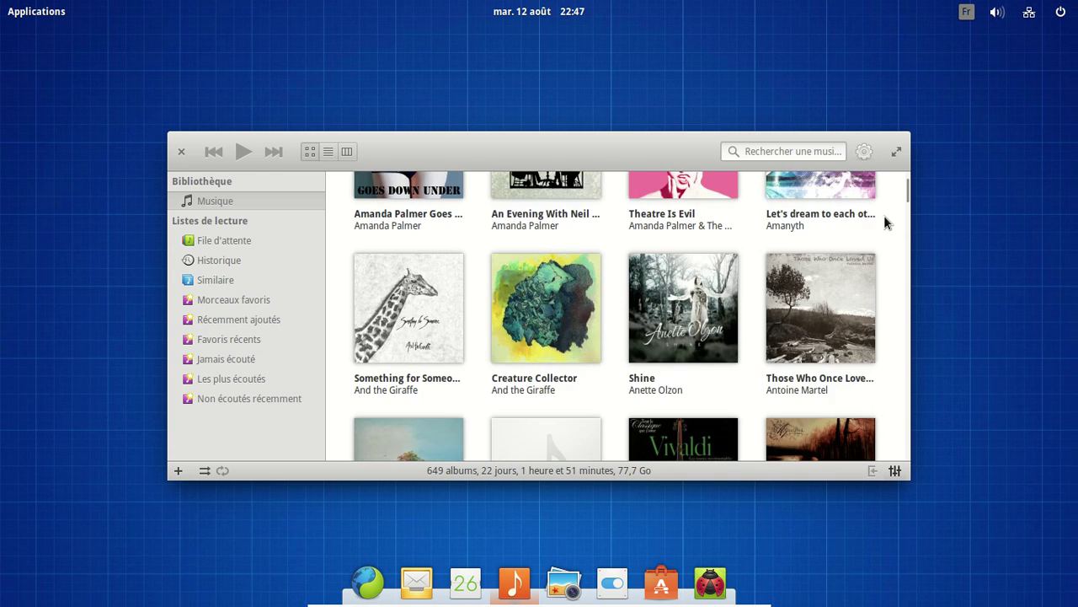
{"action": "scroll", "coordinate": [885, 217], "scroll_direction": "down", "scroll_amount": 15}
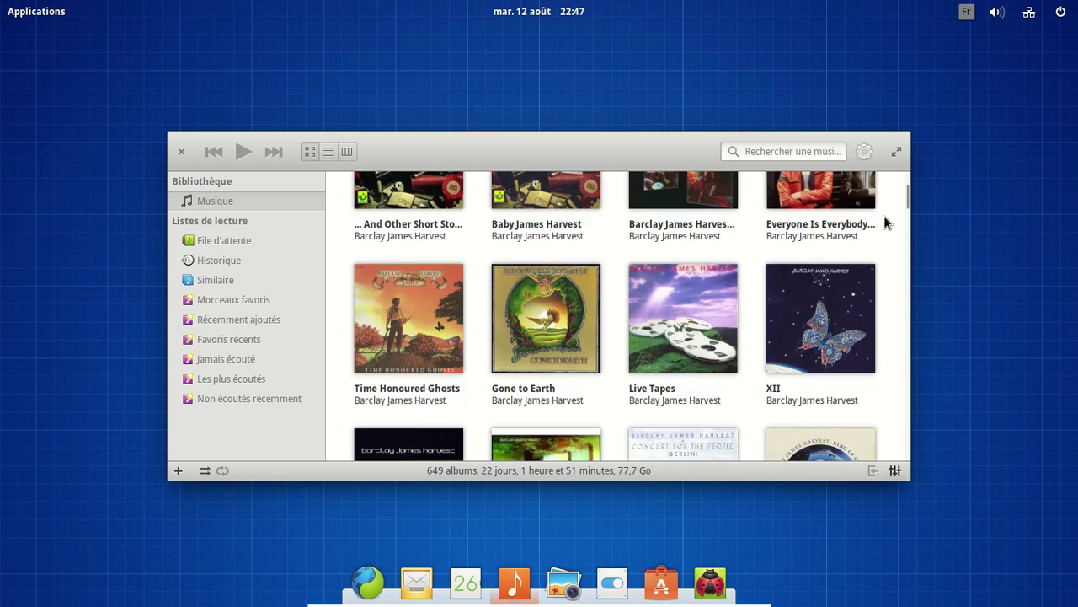
{"action": "scroll", "coordinate": [885, 216], "scroll_direction": "down", "scroll_amount": 12}
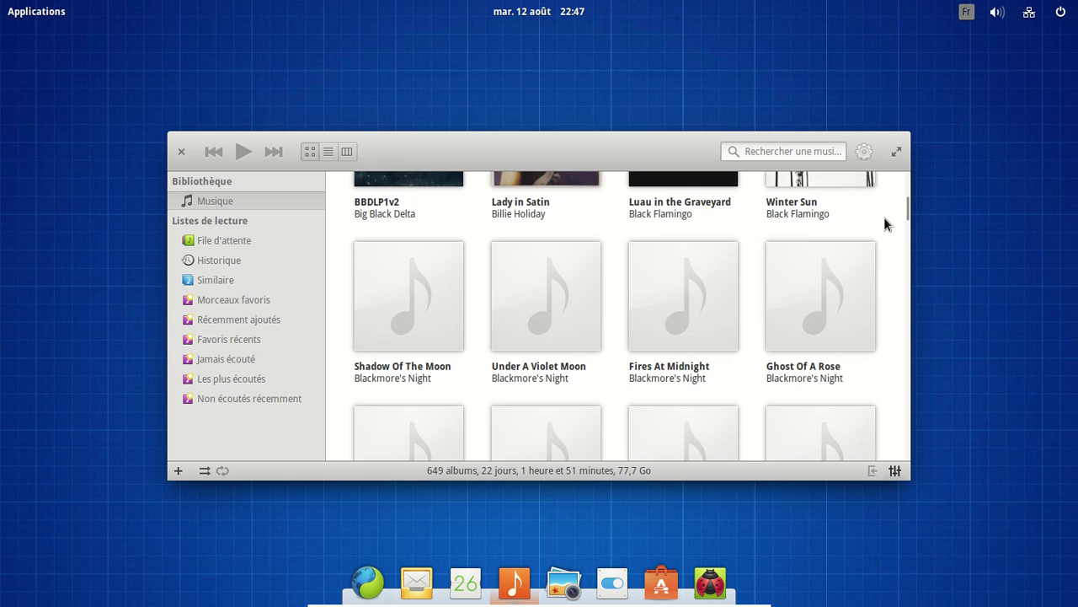
{"action": "scroll", "coordinate": [884, 221], "scroll_direction": "down", "scroll_amount": 3}
{"action": "scroll", "coordinate": [884, 217], "scroll_direction": "down", "scroll_amount": 5}
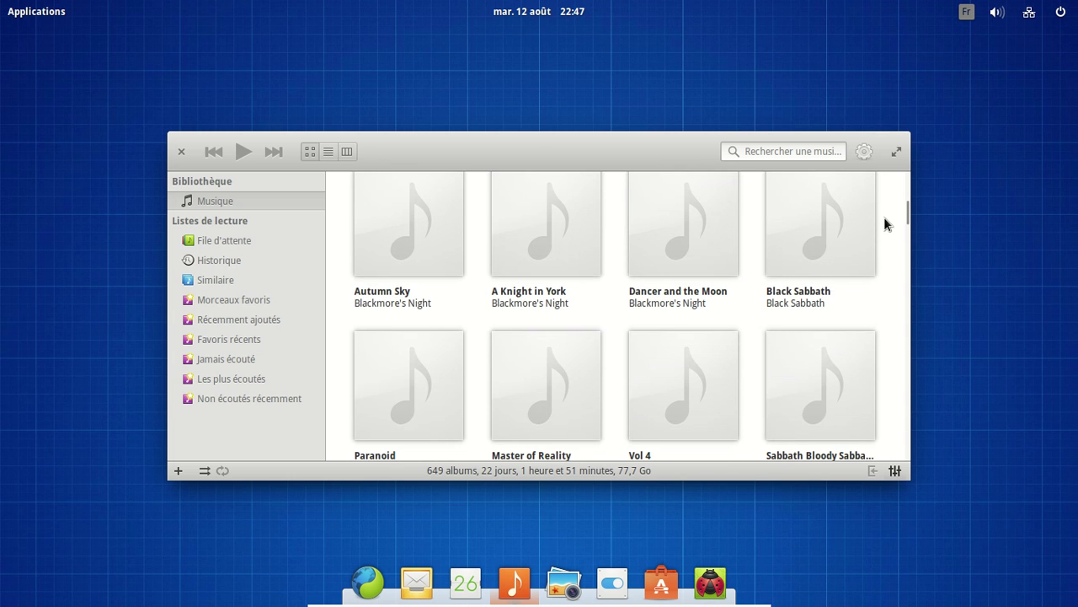
{"action": "left_click", "coordinate": [509, 241]}
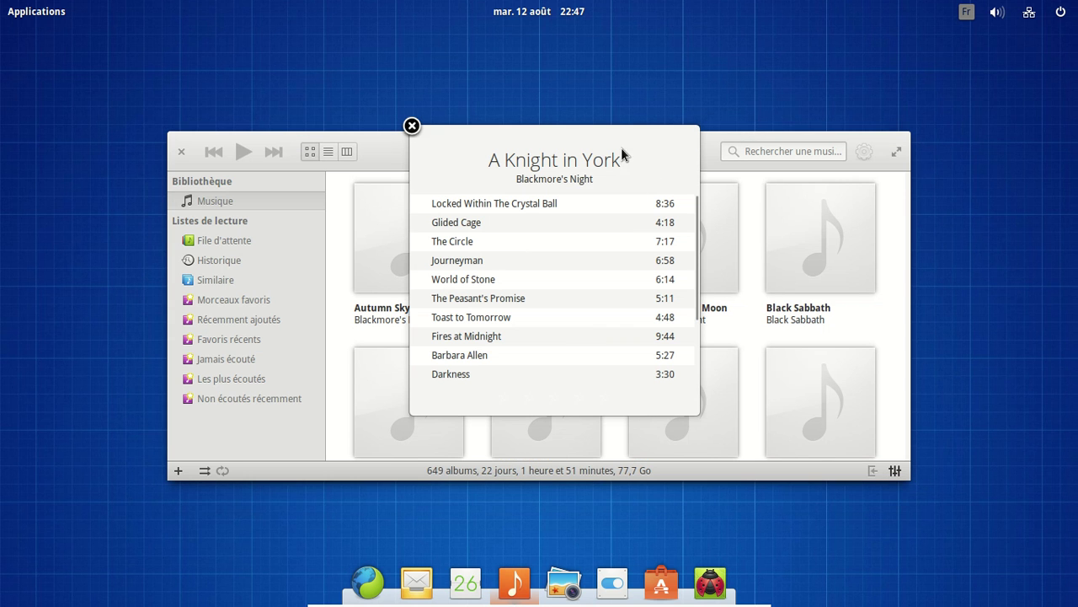
{"action": "left_click", "coordinate": [412, 126]}
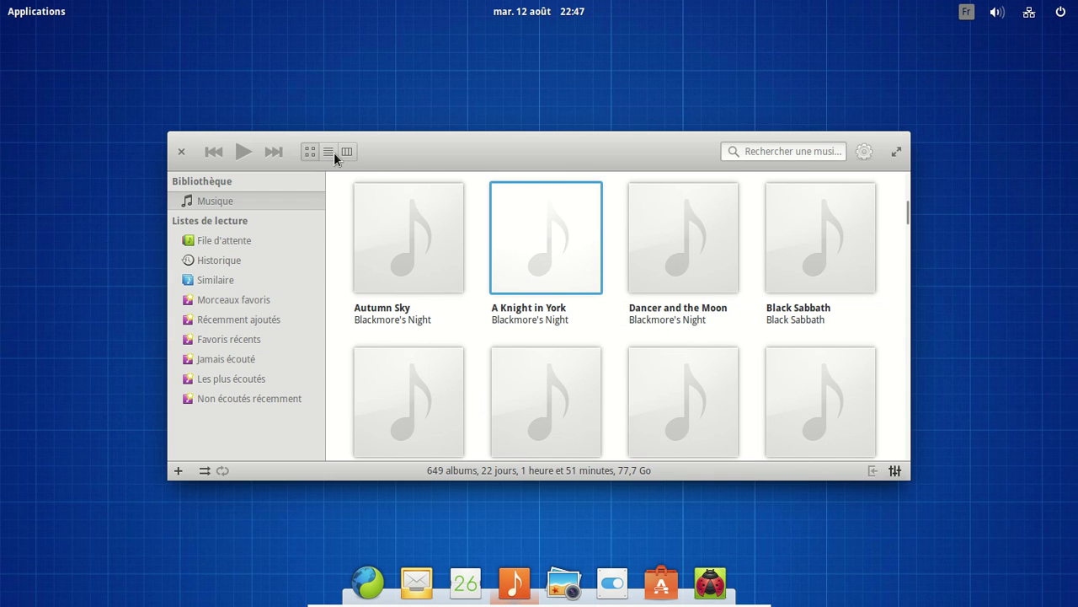
- Add the Année column to the song list view and widen the Musique window
{"action": "left_click", "coordinate": [331, 152]}
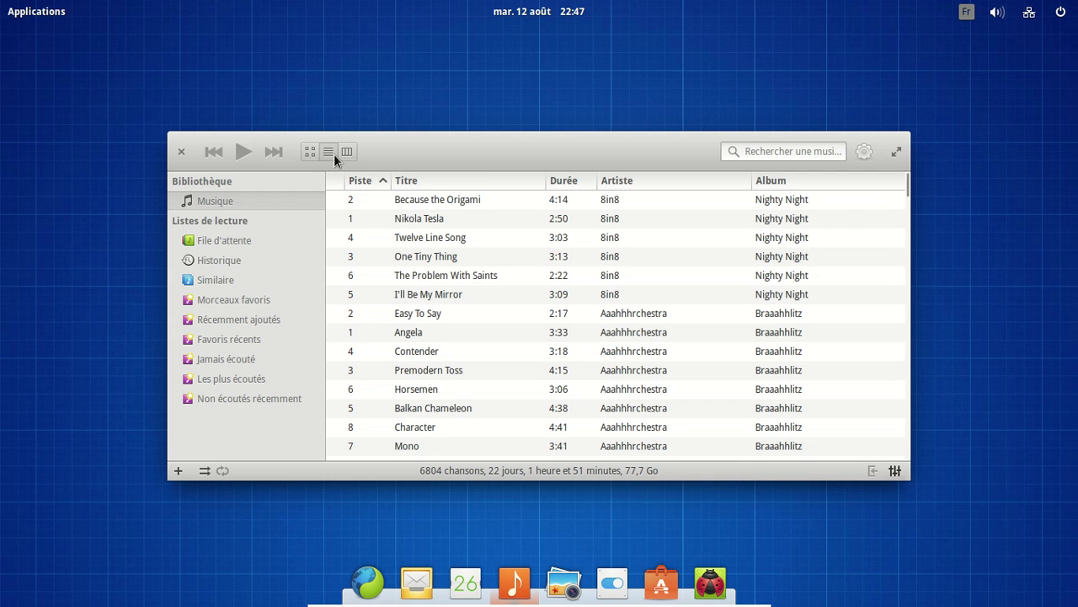
{"action": "right_click", "coordinate": [861, 182]}
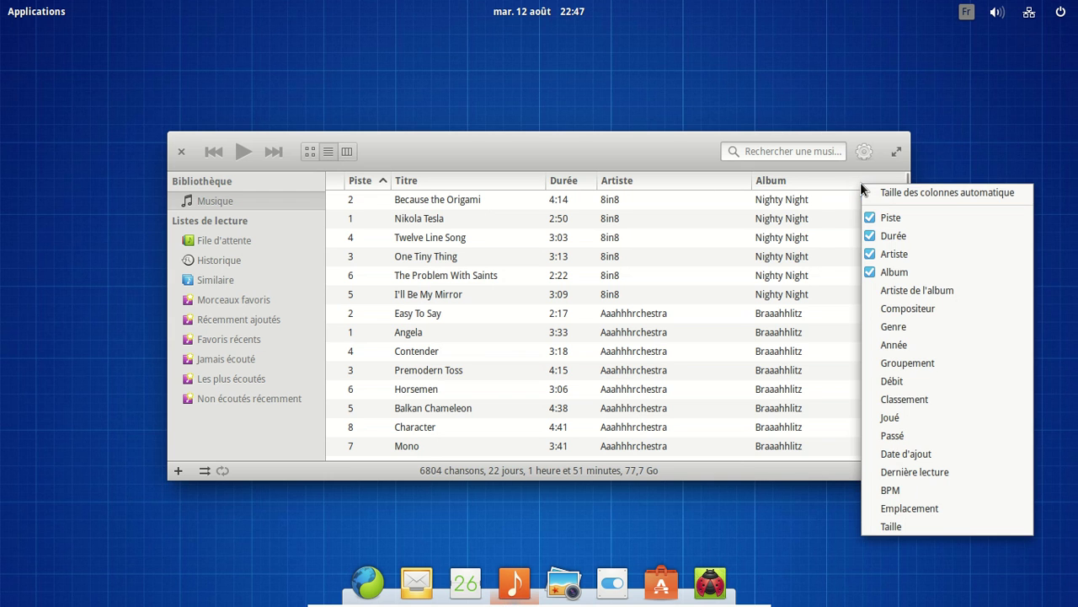
{"action": "left_click", "coordinate": [894, 344]}
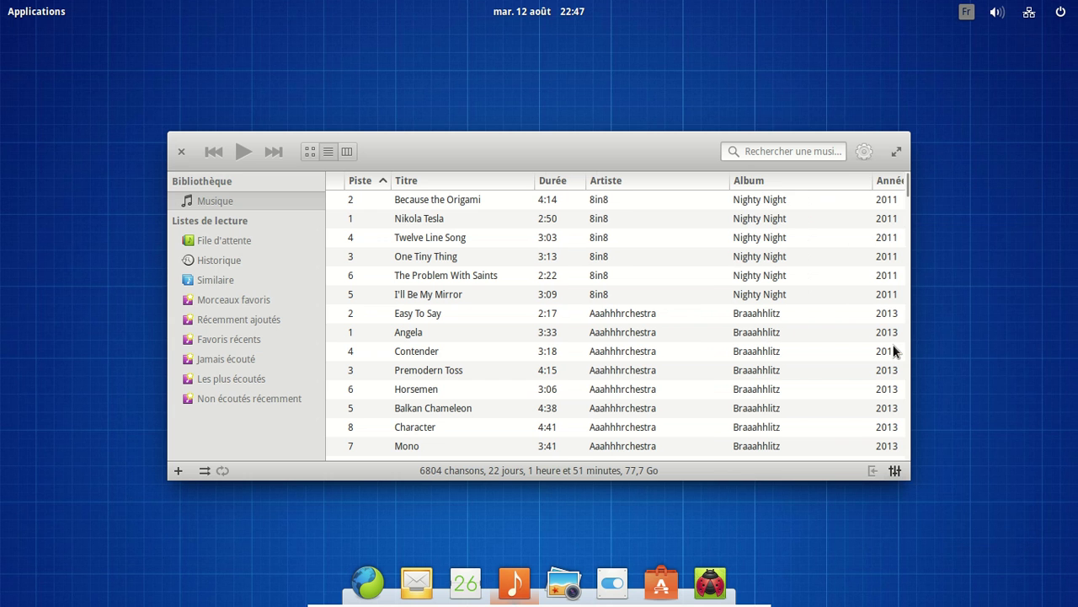
{"action": "right_click", "coordinate": [843, 180]}
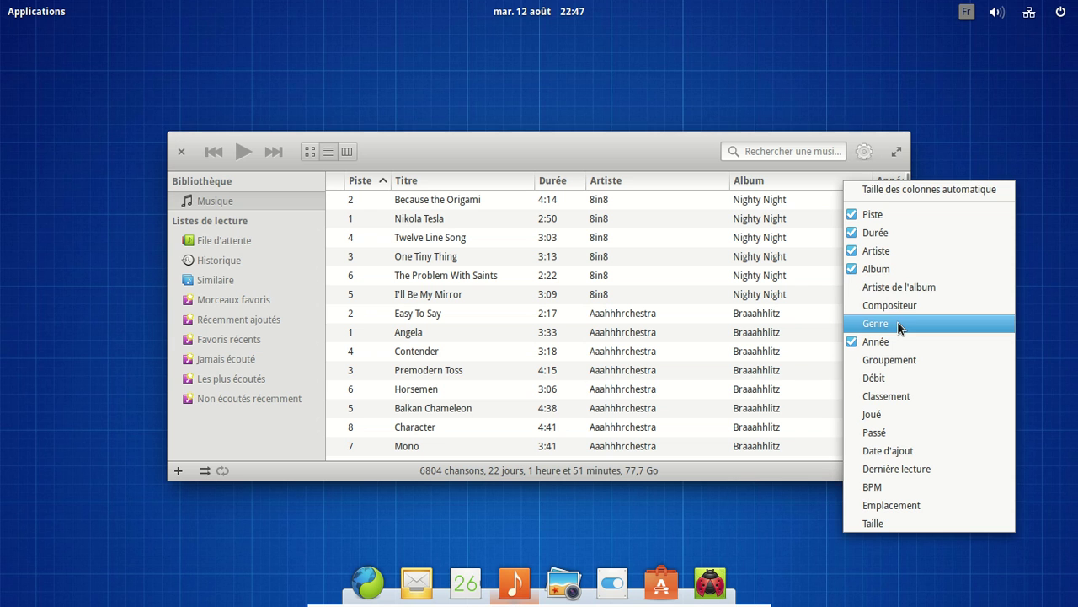
{"action": "left_click", "coordinate": [820, 297]}
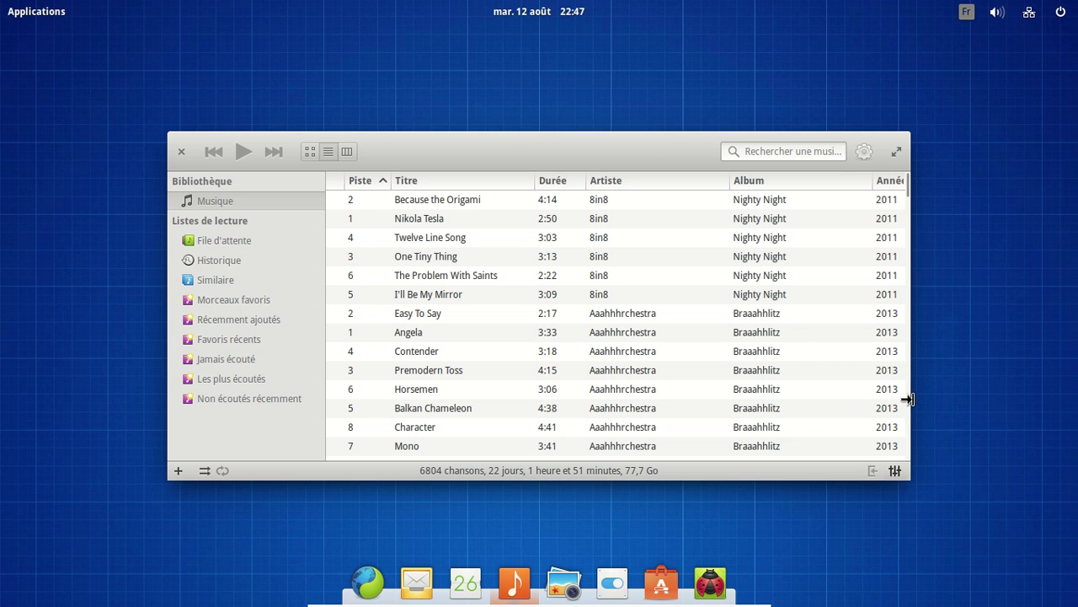
{"action": "left_click_drag", "start_coordinate": [952, 391], "coordinate": [1004, 388]}
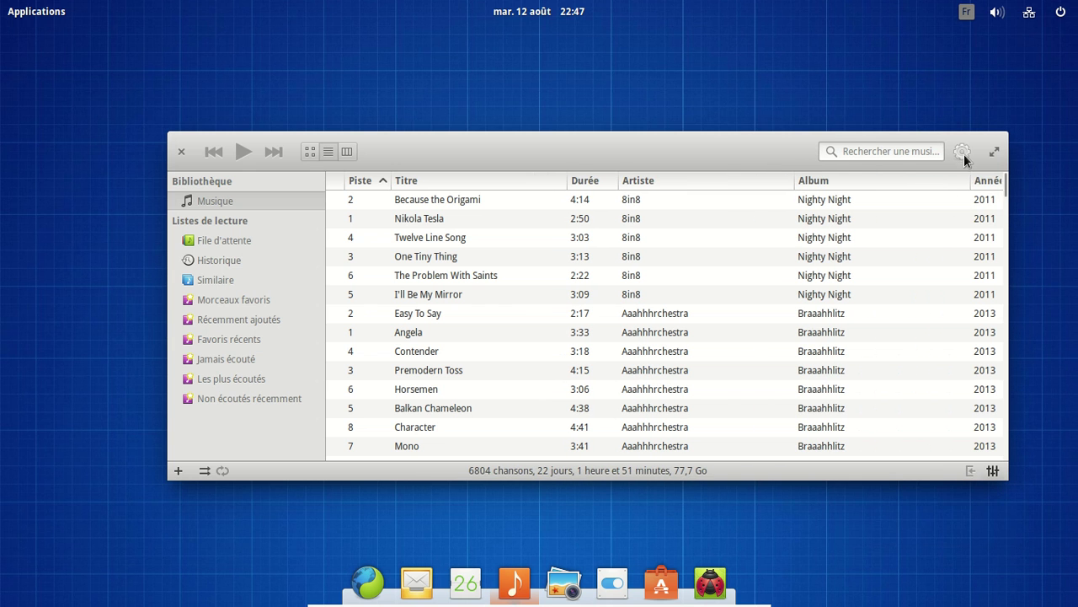
- Move the window higher on the desktop, and look over the general preferences and the equalizer without changing either
{"action": "left_click", "coordinate": [962, 152]}
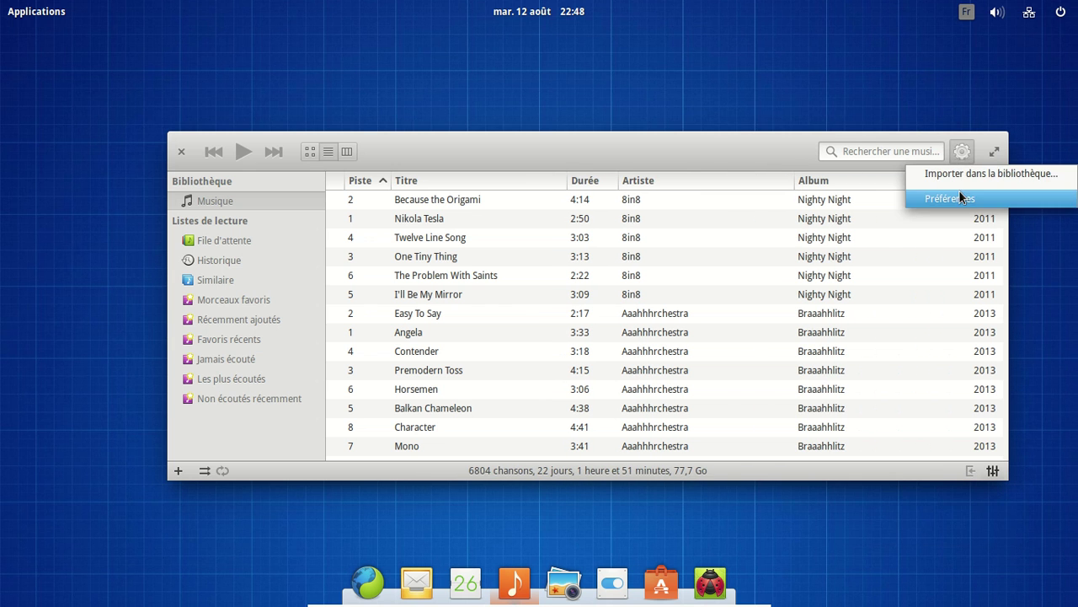
{"action": "left_click", "coordinate": [659, 150]}
{"action": "left_click_drag", "start_coordinate": [659, 149], "coordinate": [542, 104]}
{"action": "left_click", "coordinate": [844, 110]}
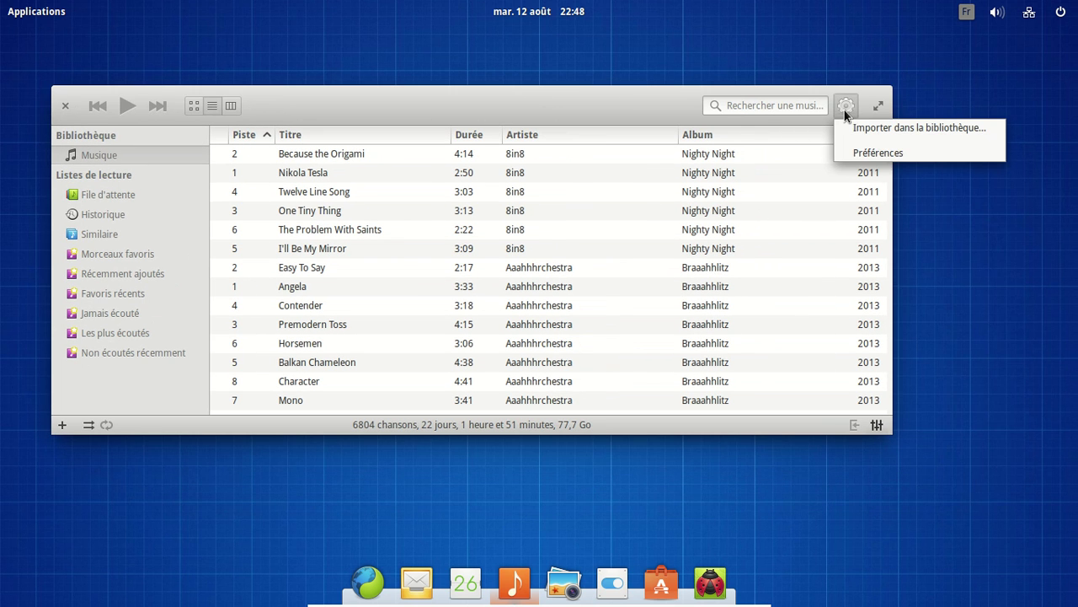
{"action": "left_click", "coordinate": [862, 156]}
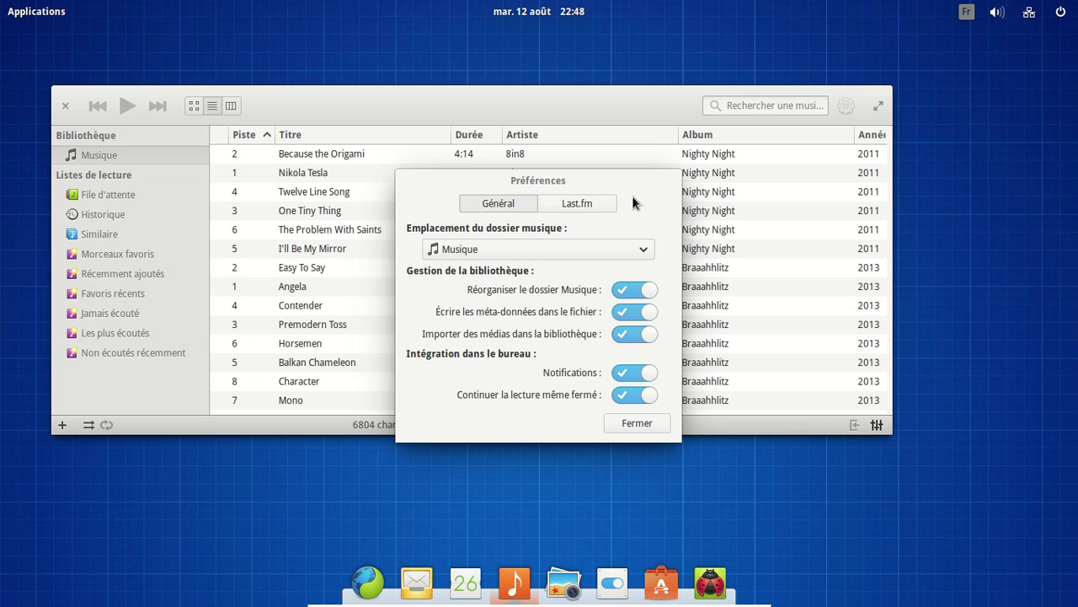
{"action": "left_click", "coordinate": [623, 416]}
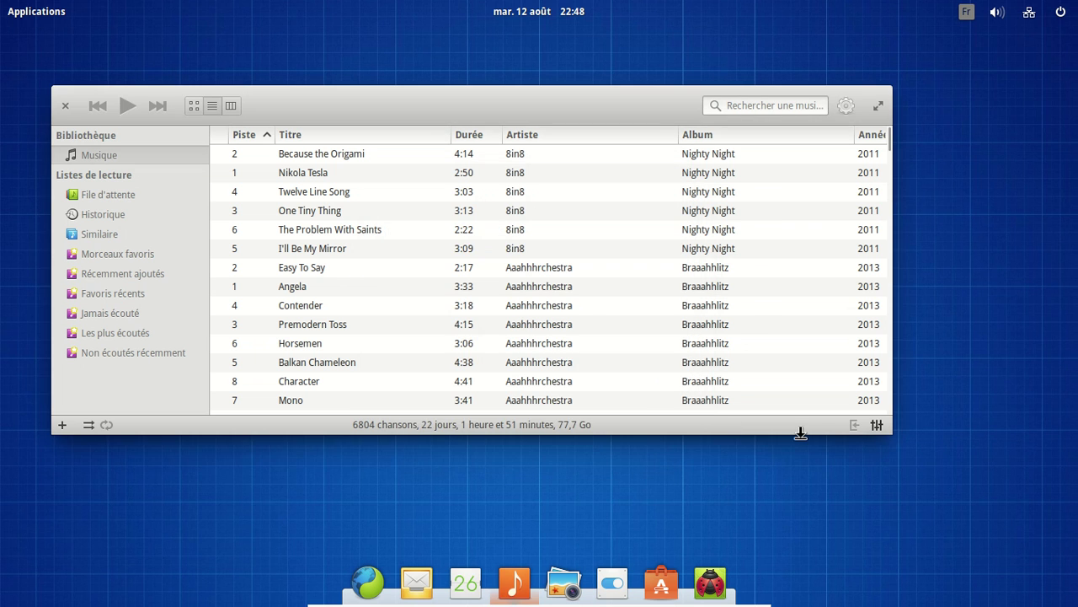
{"action": "left_click", "coordinate": [876, 425]}
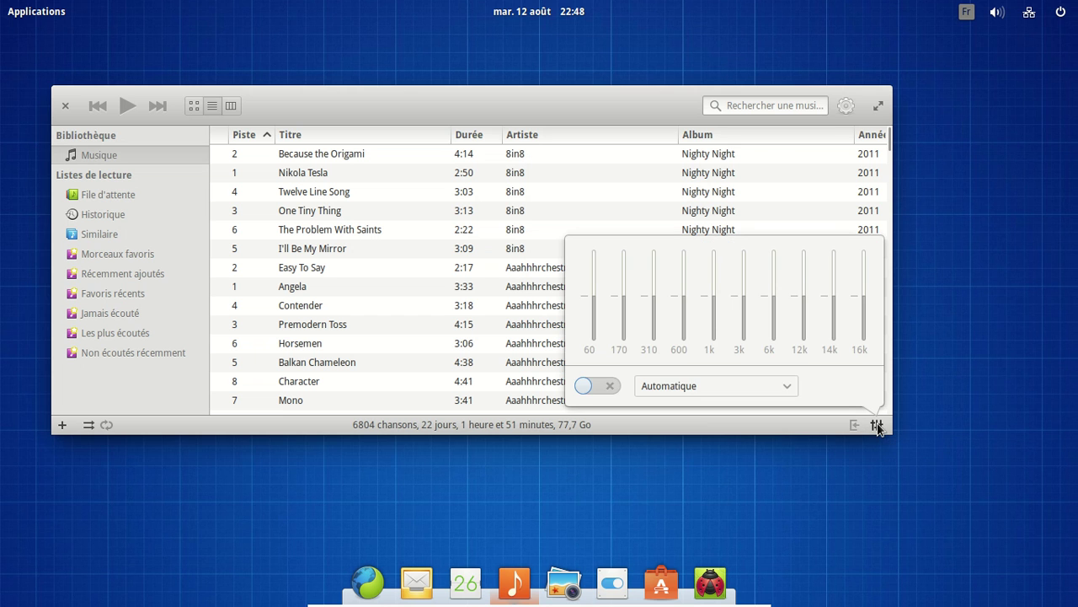
{"action": "left_click", "coordinate": [876, 425]}
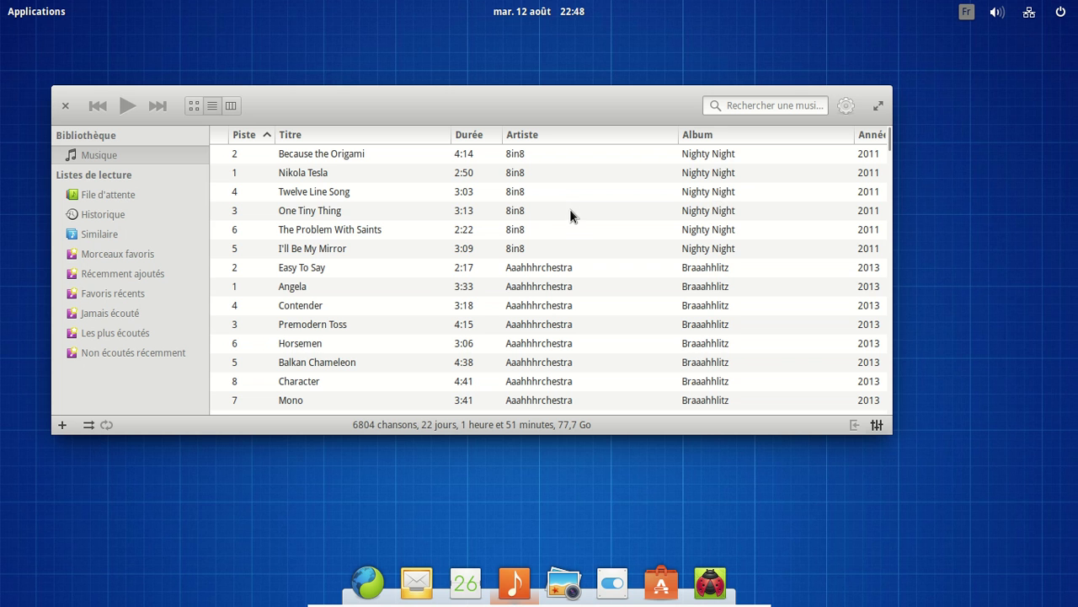
- Sort the song list by artist in ascending order and browse down to the Elysian Fields songs
{"action": "scroll", "coordinate": [570, 209], "scroll_direction": "down", "scroll_amount": 3}
{"action": "scroll", "coordinate": [572, 210], "scroll_direction": "down", "scroll_amount": 3}
{"action": "scroll", "coordinate": [571, 210], "scroll_direction": "down", "scroll_amount": 20}
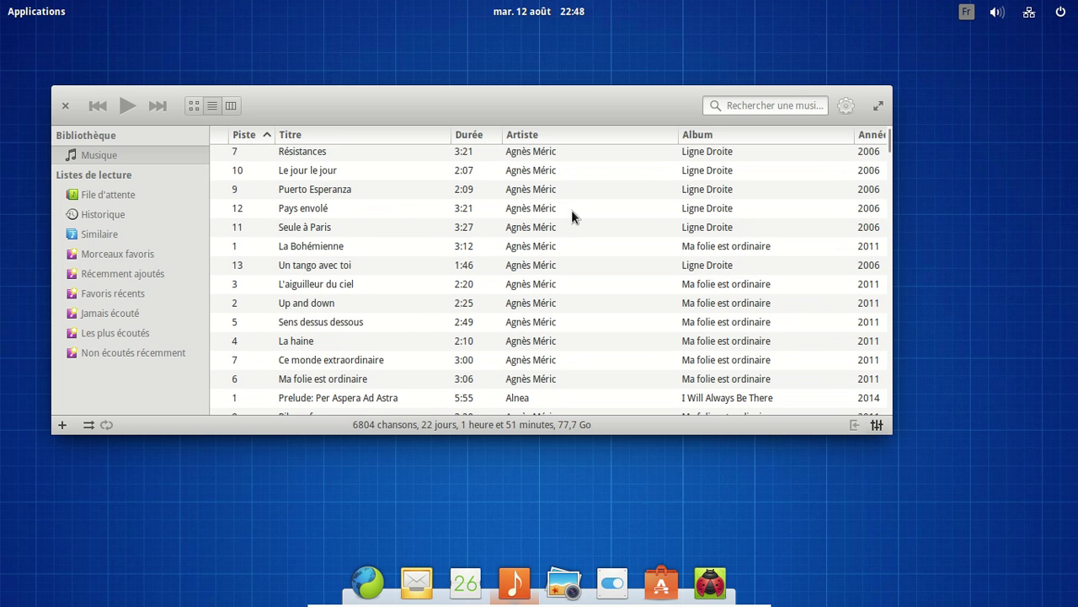
{"action": "scroll", "coordinate": [572, 210], "scroll_direction": "down", "scroll_amount": 3}
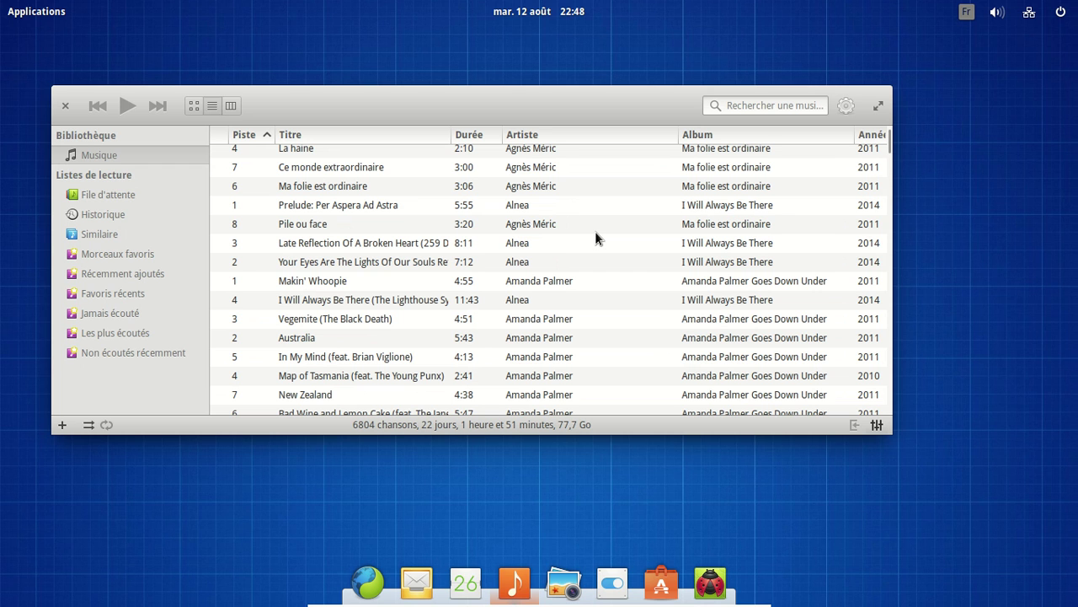
{"action": "left_click", "coordinate": [579, 134]}
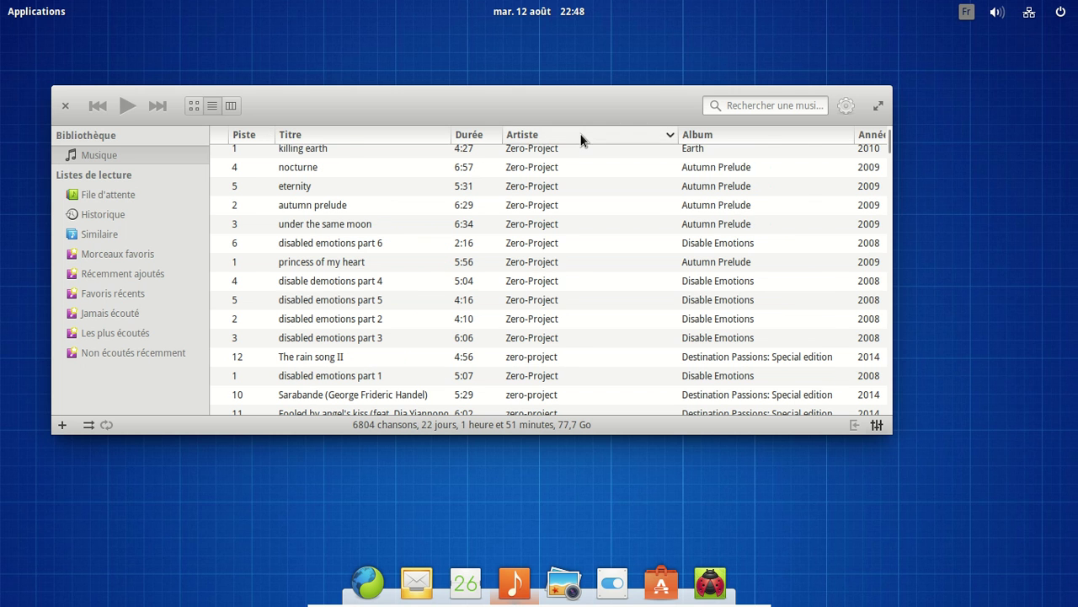
{"action": "left_click", "coordinate": [579, 135]}
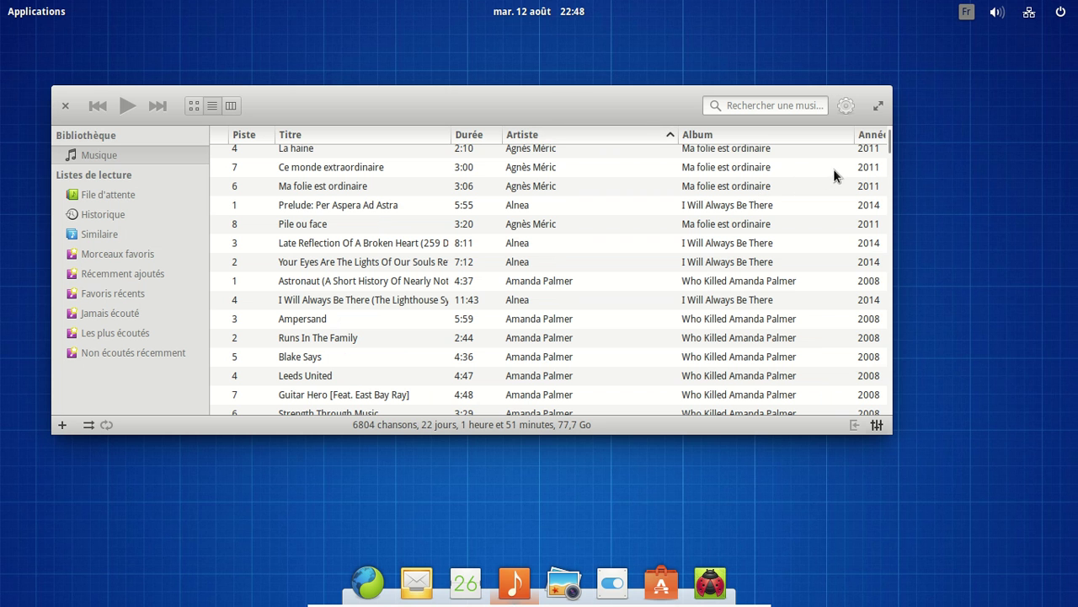
{"action": "left_click_drag", "start_coordinate": [891, 145], "coordinate": [889, 215]}
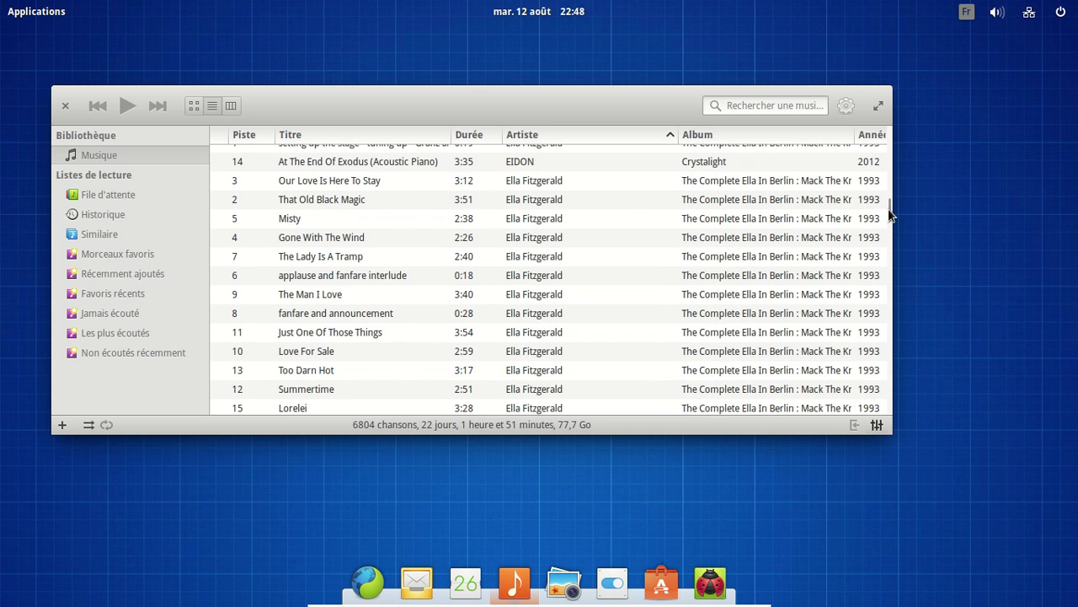
{"action": "scroll", "coordinate": [684, 230], "scroll_direction": "down", "scroll_amount": 10}
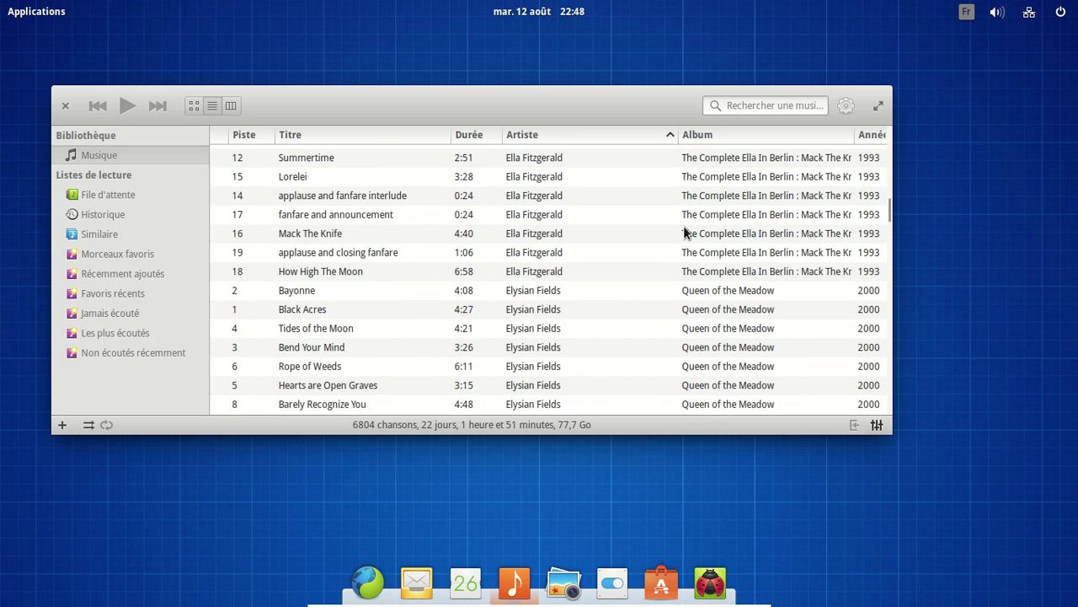
- Browse down to the songs by entertainment for the braindead and play Sirens 1 from the album Roadkill
{"action": "scroll", "coordinate": [684, 230], "scroll_direction": "down", "scroll_amount": 14}
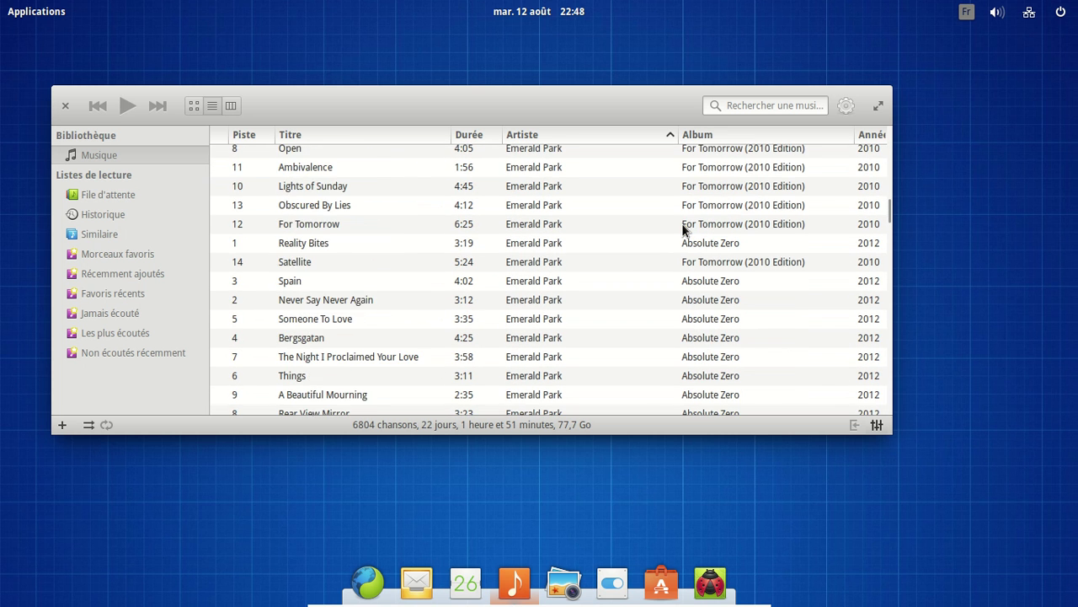
{"action": "scroll", "coordinate": [684, 230], "scroll_direction": "down", "scroll_amount": 13}
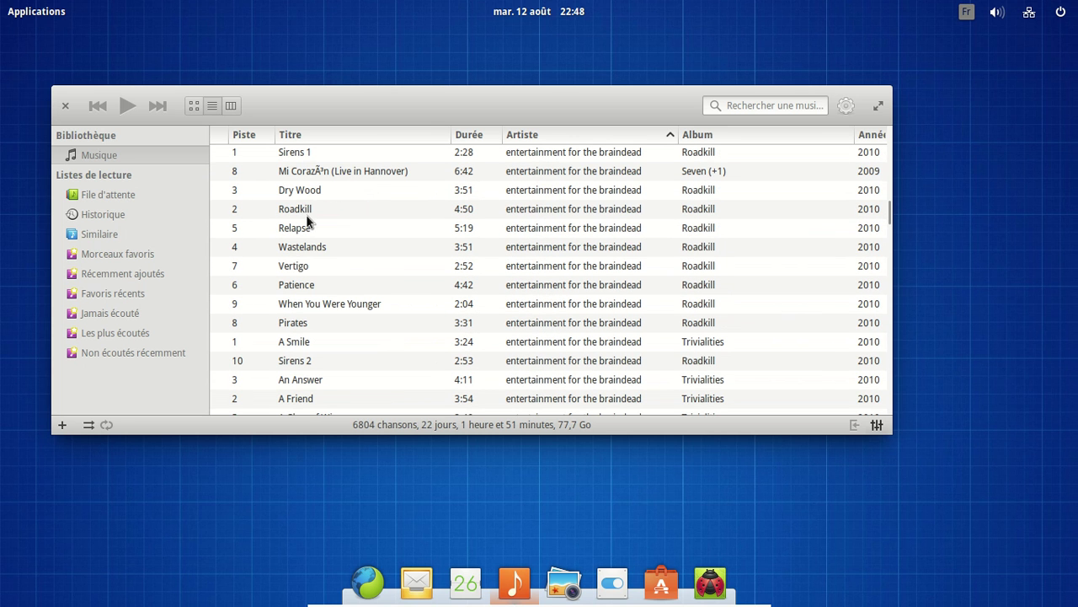
{"action": "left_click", "coordinate": [343, 339]}
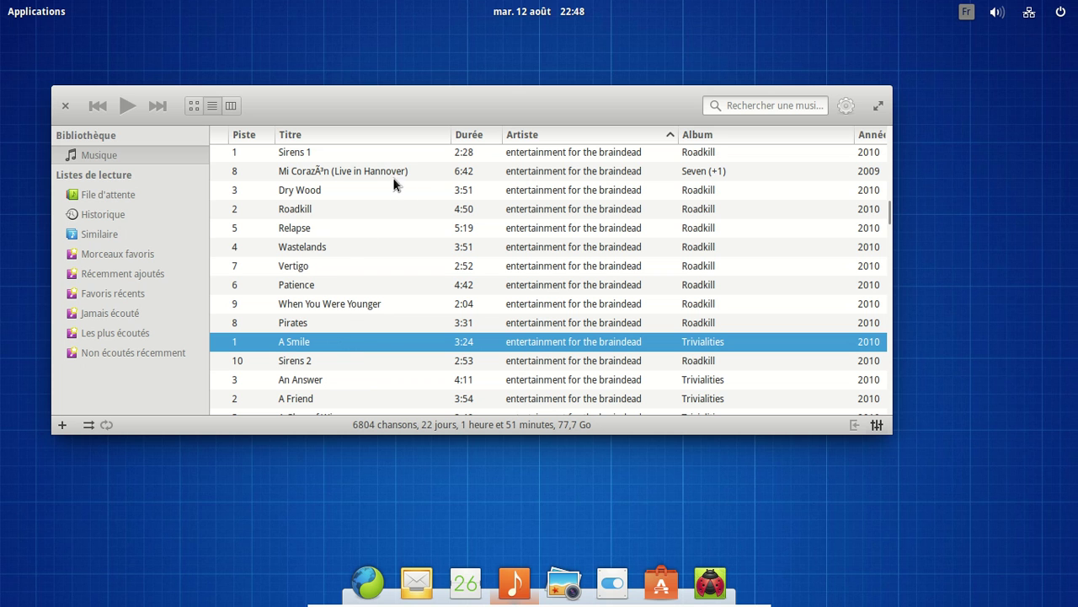
{"action": "left_click", "coordinate": [354, 148]}
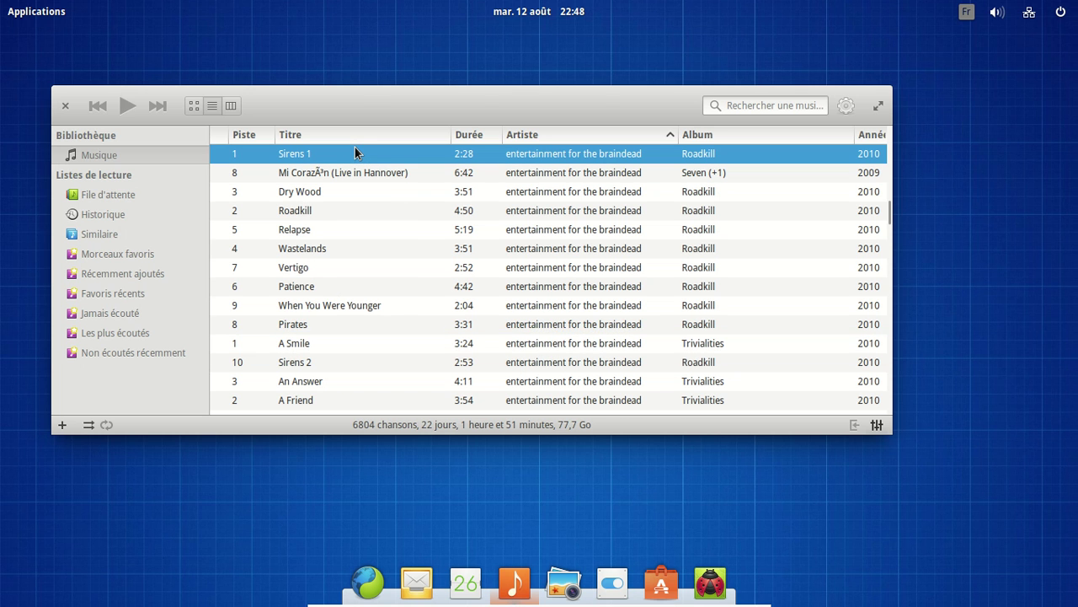
{"action": "double_click", "coordinate": [355, 148]}
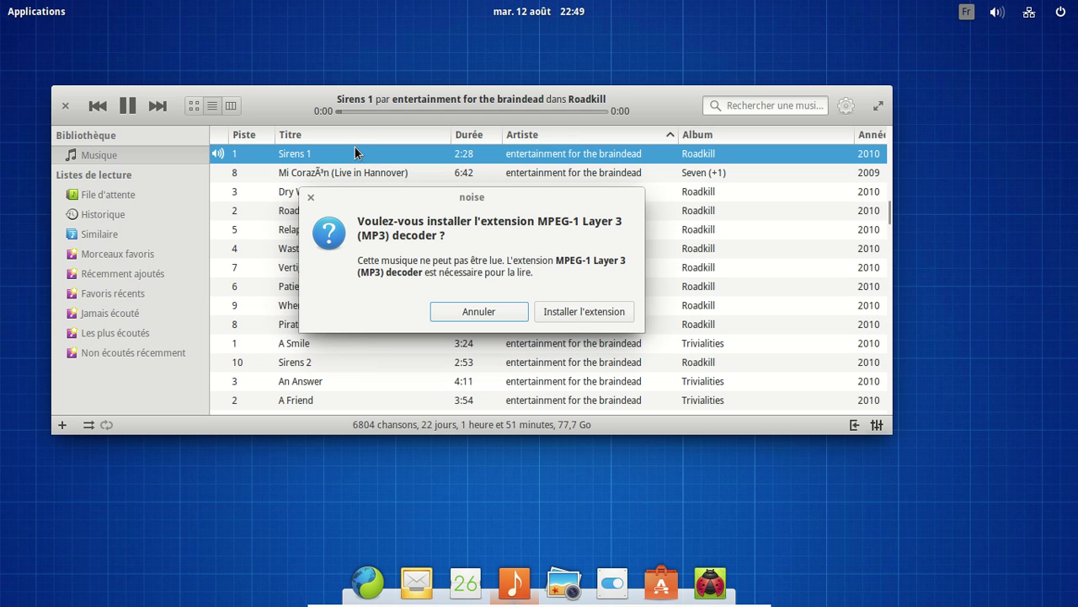
- Request the MP3 decoder extension, choosing gstreamer1.0-plugins-ugly, gstreamer1.0-plugins-bad and gstreamer1.0-fluendo-mp3 for installation
{"action": "left_click", "coordinate": [551, 310]}
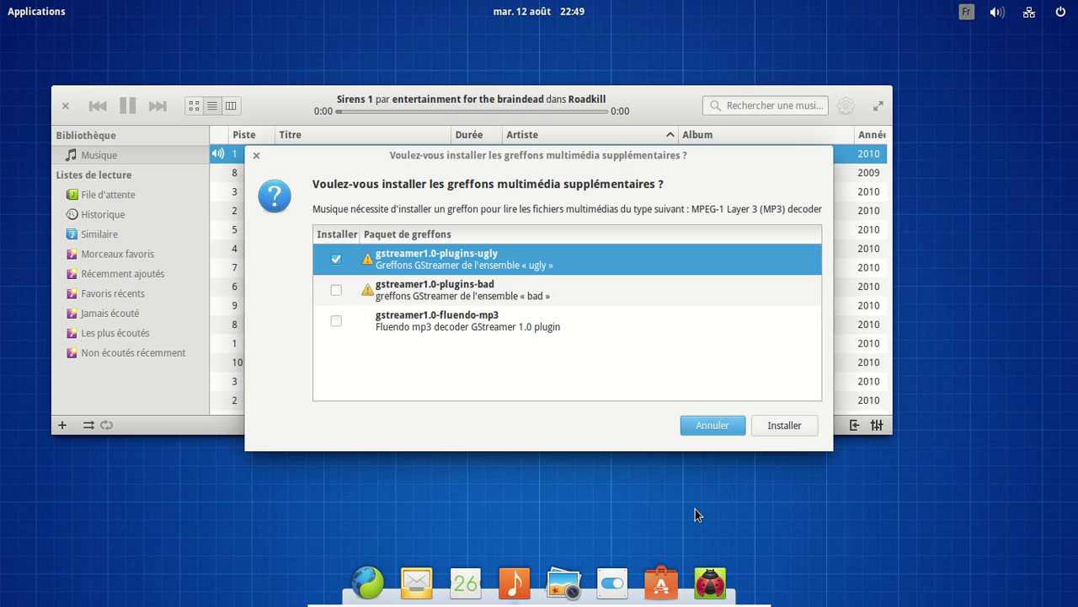
{"action": "left_click", "coordinate": [336, 292]}
{"action": "left_click", "coordinate": [338, 314]}
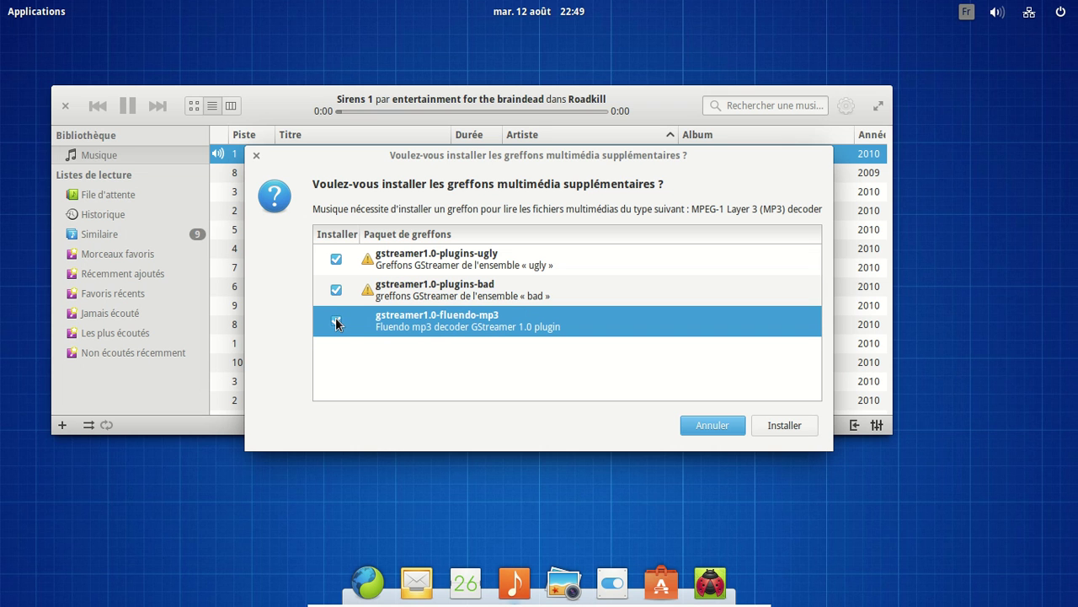
{"action": "left_click", "coordinate": [776, 427]}
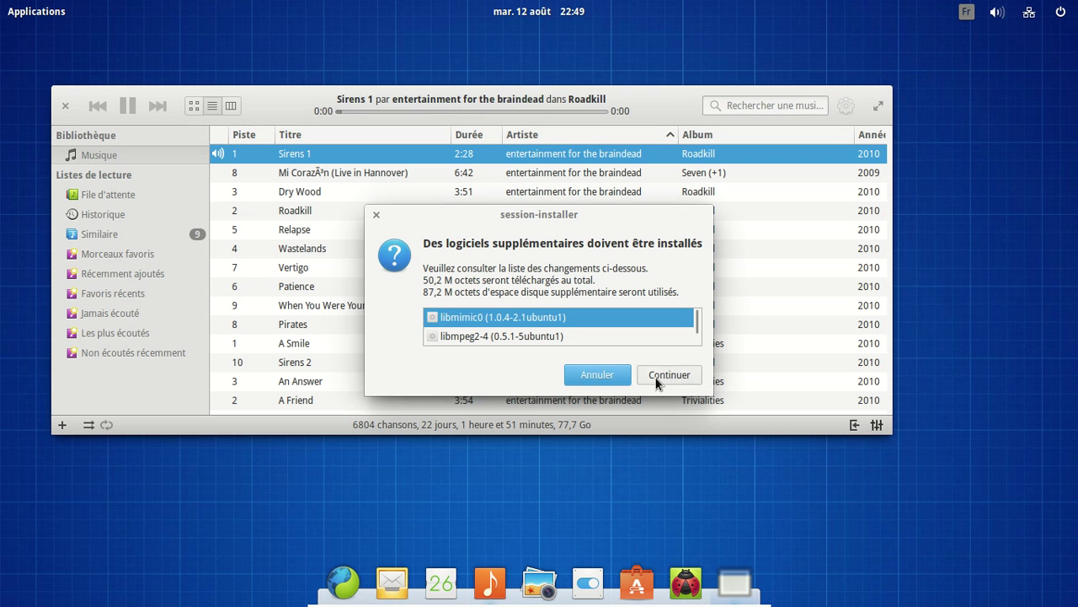
- Accept the additional software packages and authenticate the installation with the account password
{"action": "left_click", "coordinate": [658, 383]}
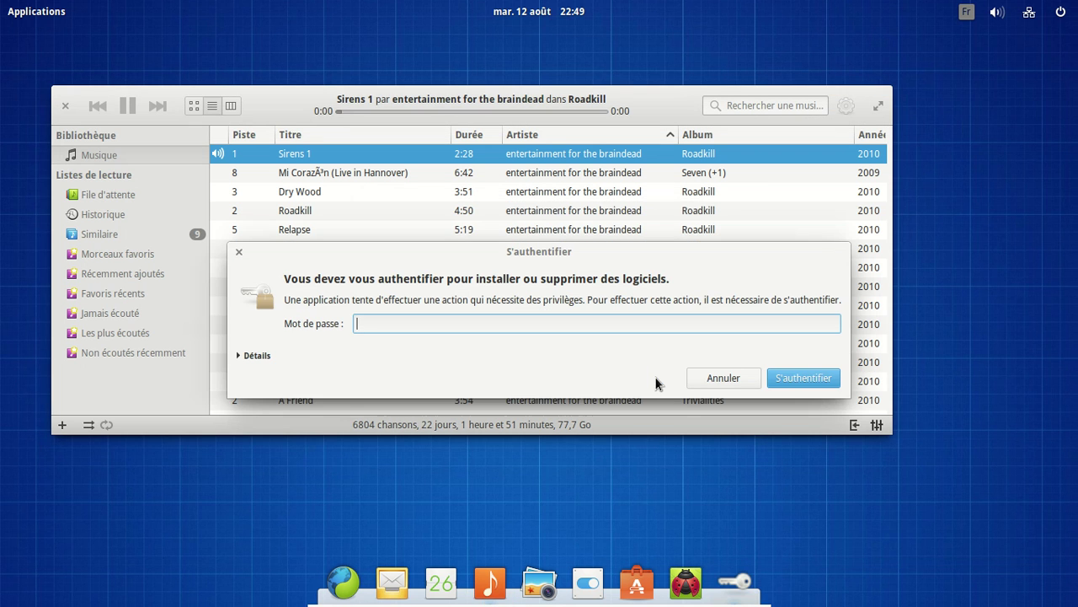
{"action": "type", "text": "••••••••"}
{"action": "key", "text": "Return"}
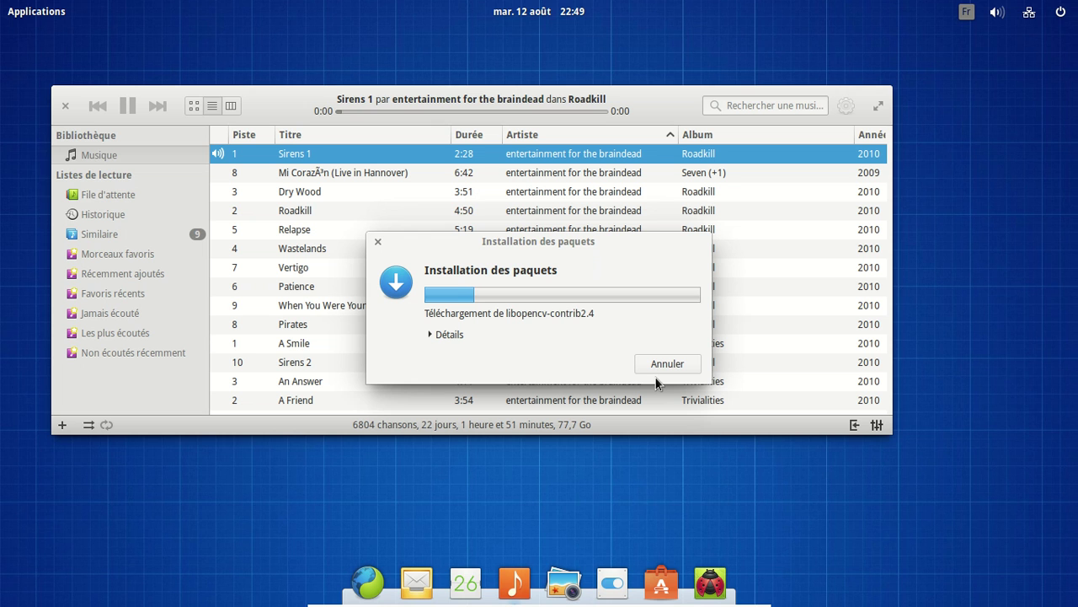
- Open the date and time settings in a reduced window, and try the AM/PM format before returning to 24 heures
{"action": "left_click", "coordinate": [560, 13]}
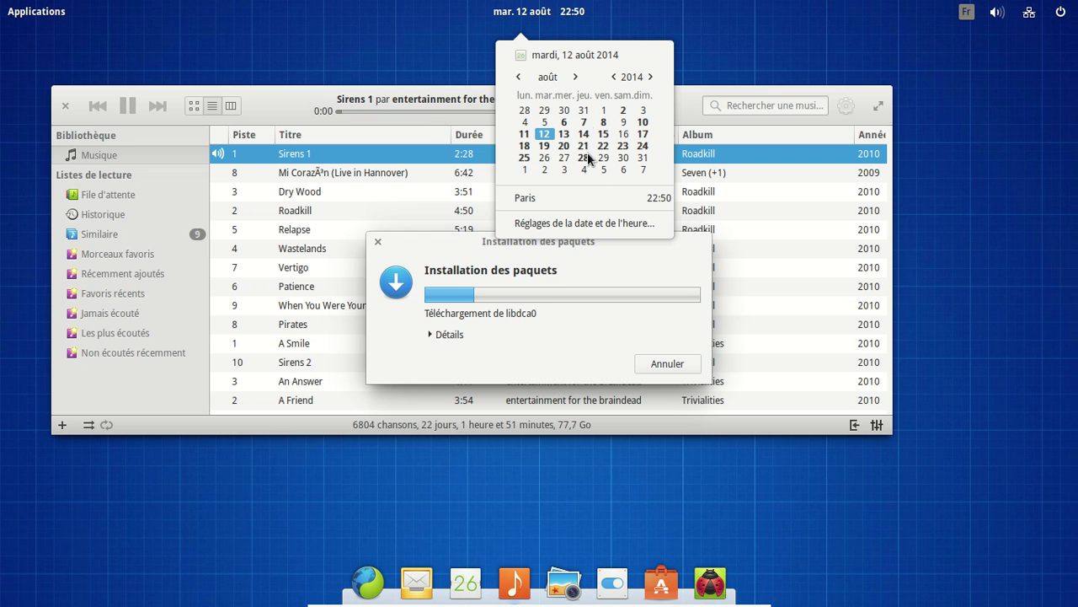
{"action": "left_click", "coordinate": [593, 222]}
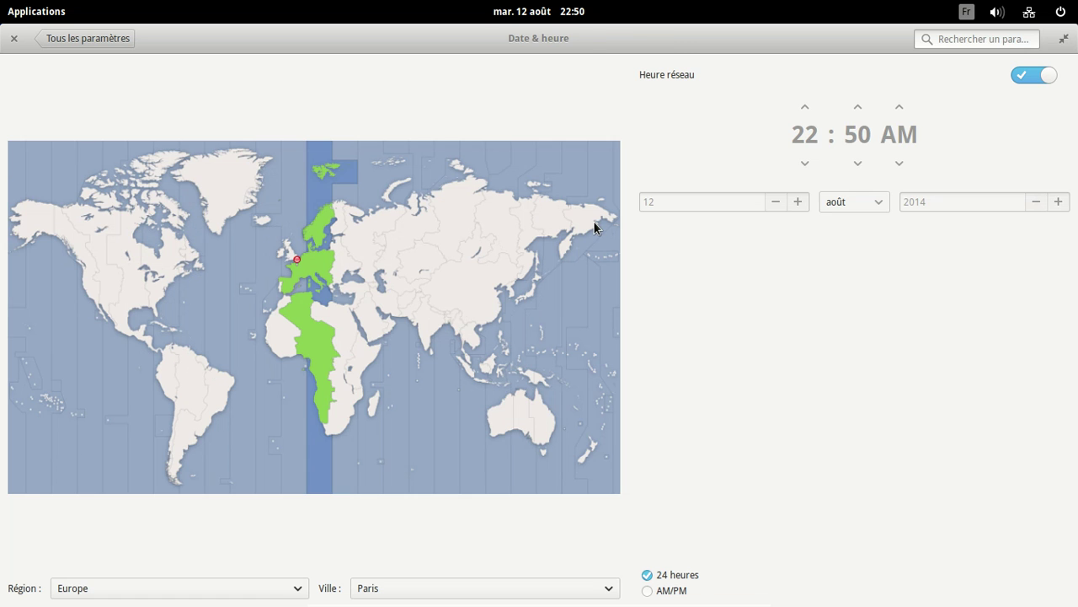
{"action": "double_click", "coordinate": [588, 40]}
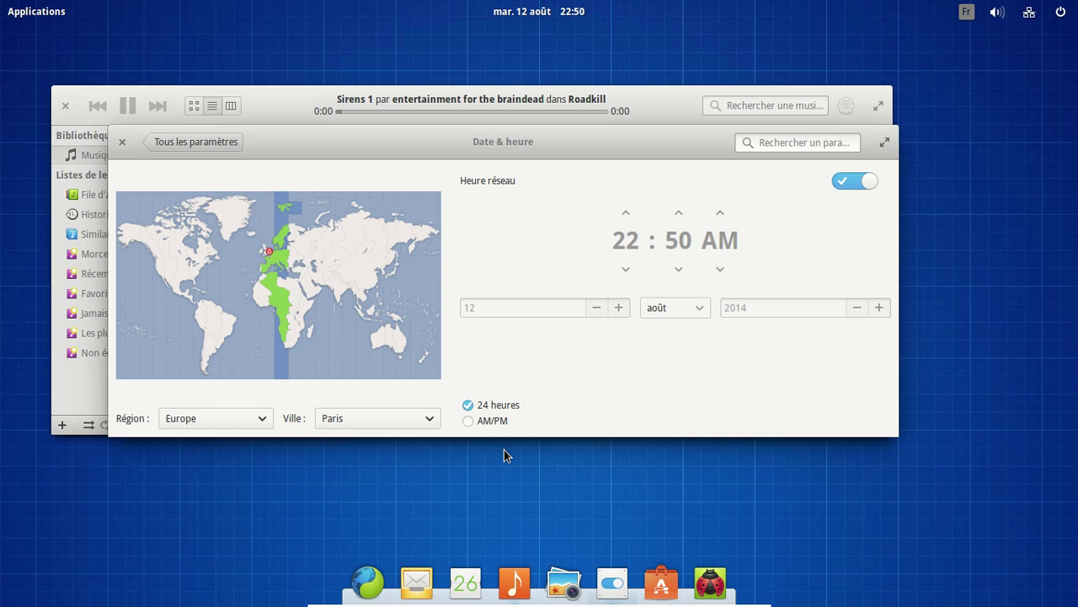
{"action": "left_click", "coordinate": [468, 421]}
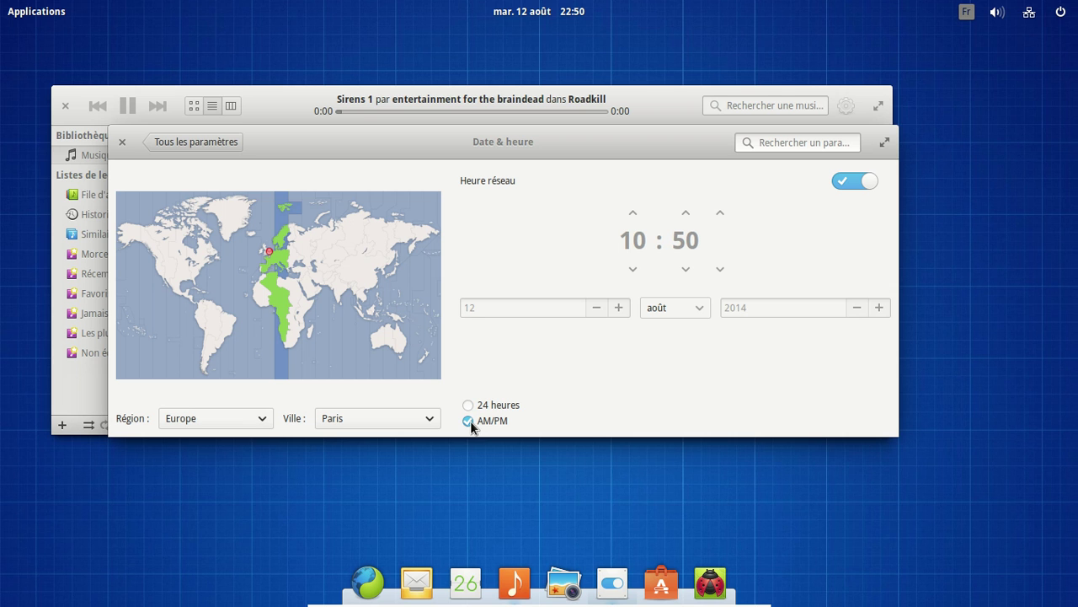
{"action": "left_click", "coordinate": [469, 405]}
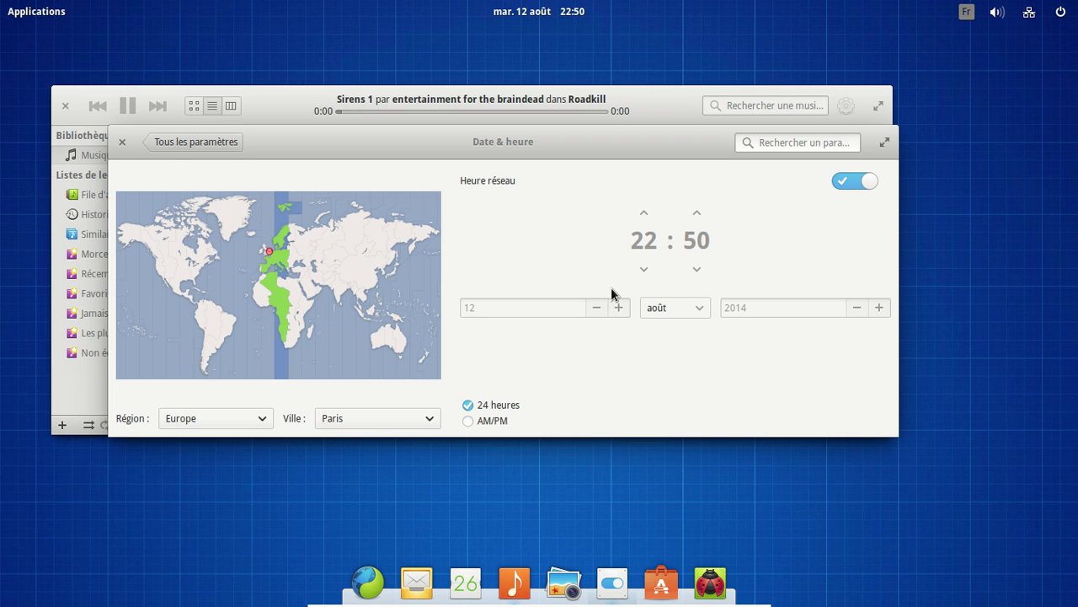
- Look over all the system settings categories in a taller window, and close the settings
{"action": "left_click", "coordinate": [191, 142]}
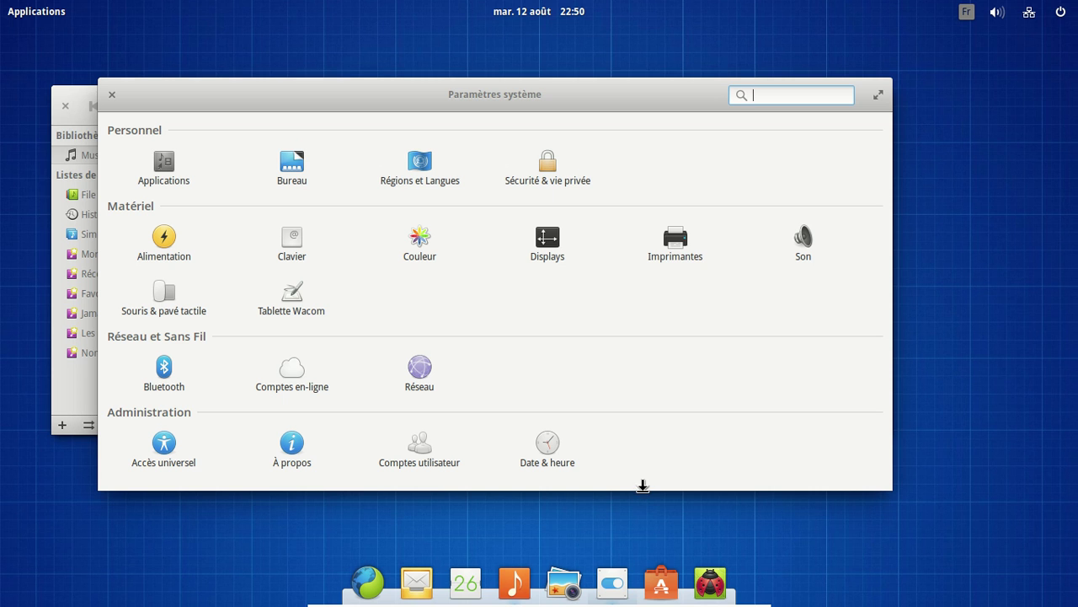
{"action": "left_click_drag", "start_coordinate": [643, 486], "coordinate": [637, 537]}
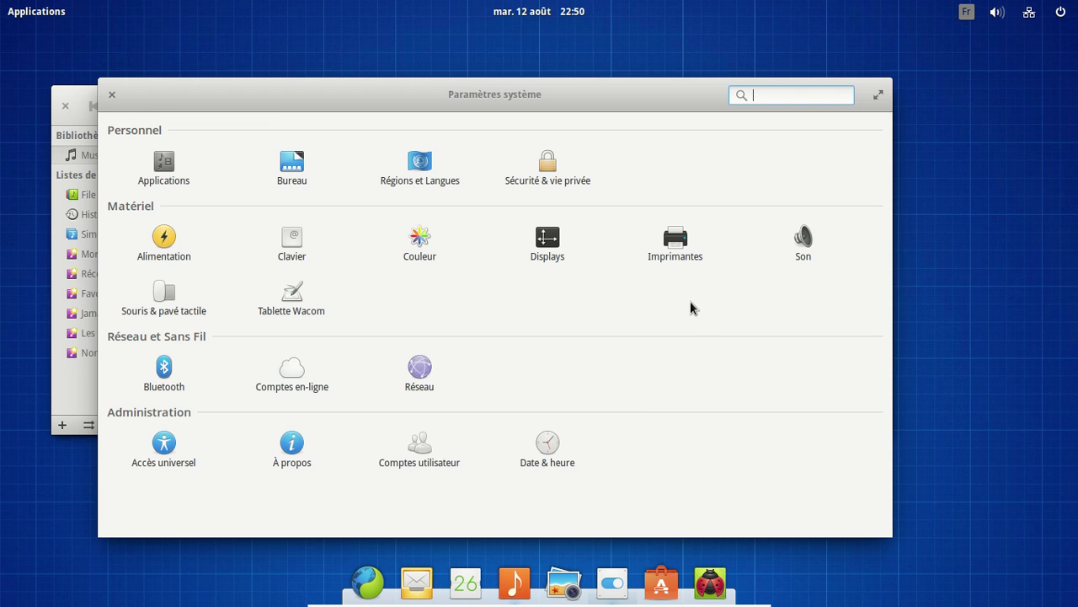
{"action": "left_click", "coordinate": [111, 95]}
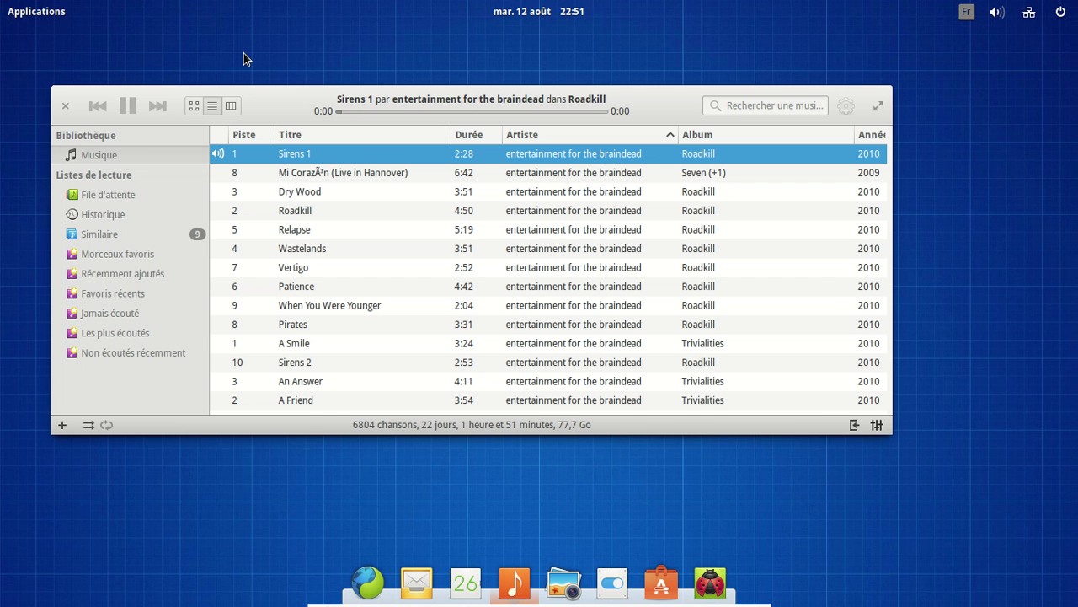
- Take the virtual machine out of full-screen mode and minimize its window on the host desktop
{"action": "key", "text": "Control_R+f"}
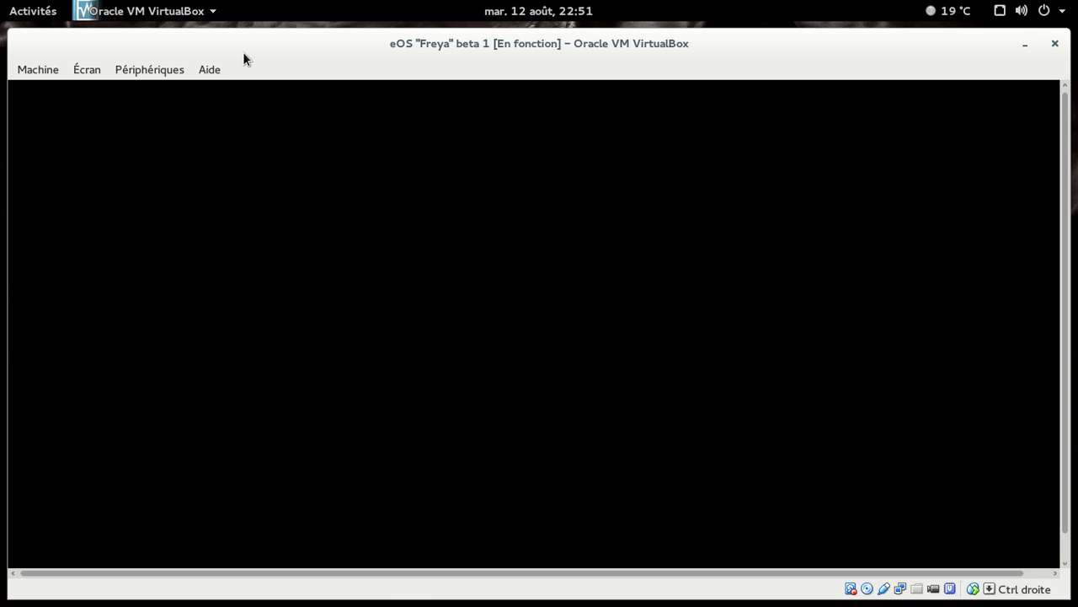
{"action": "mouse_move", "coordinate": [6, 9]}
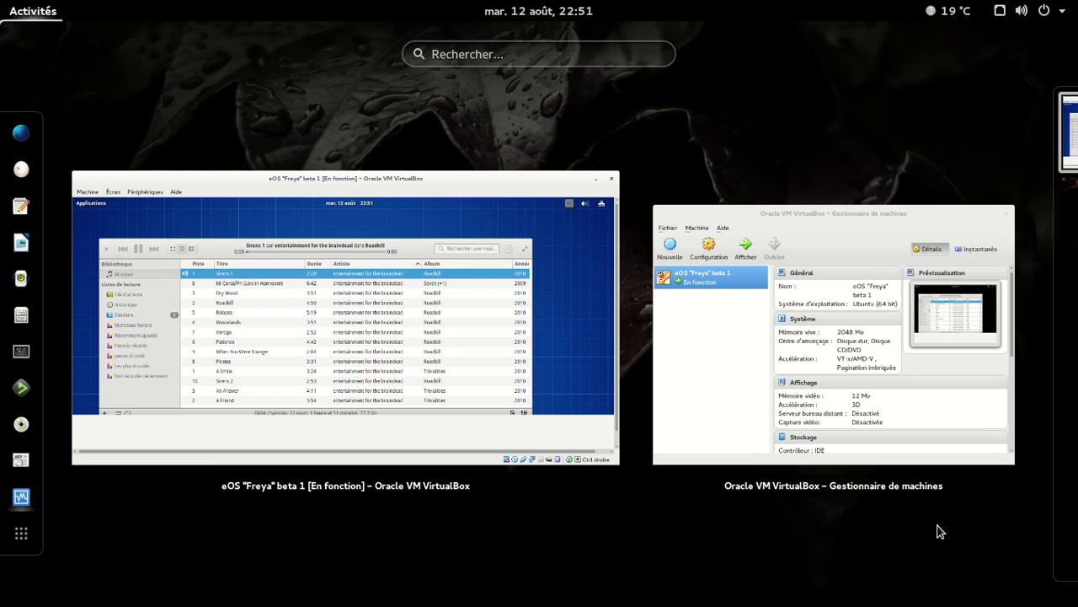
{"action": "type", "text": "m"}
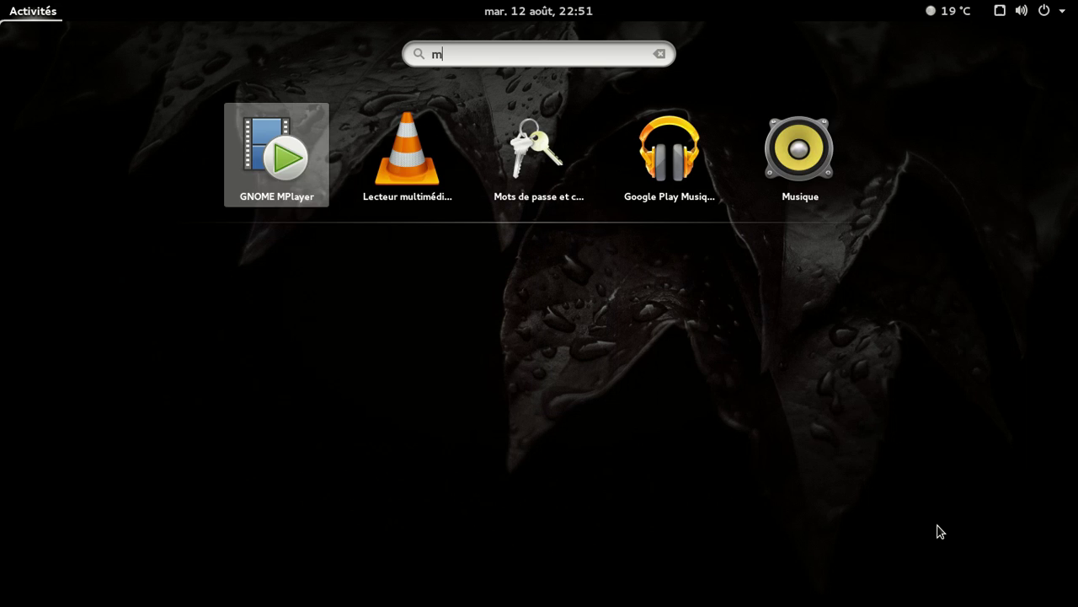
{"action": "key", "text": "super"}
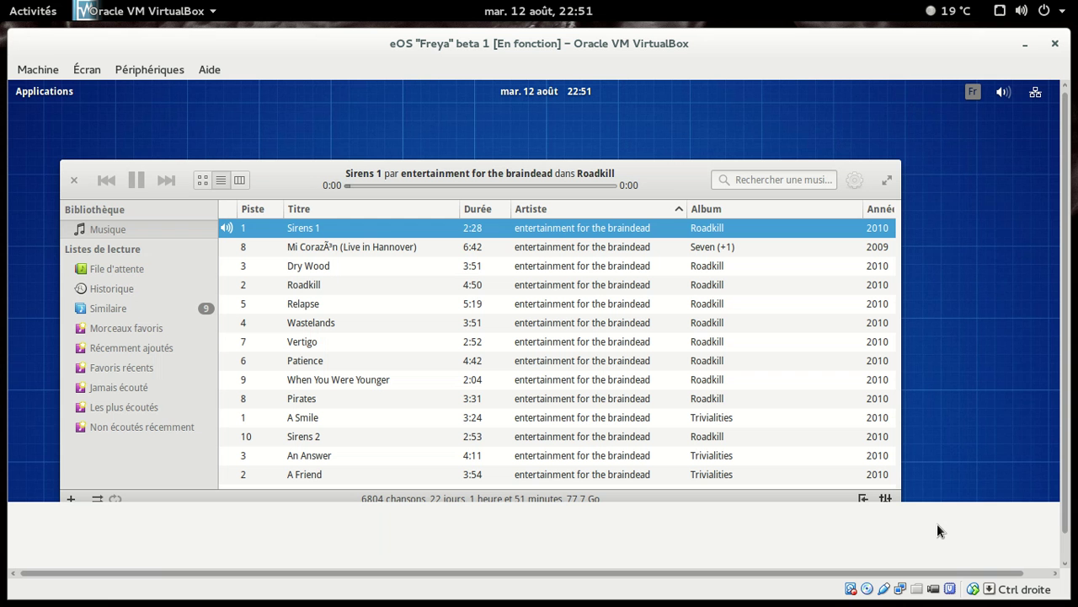
{"action": "left_click", "coordinate": [1026, 43]}
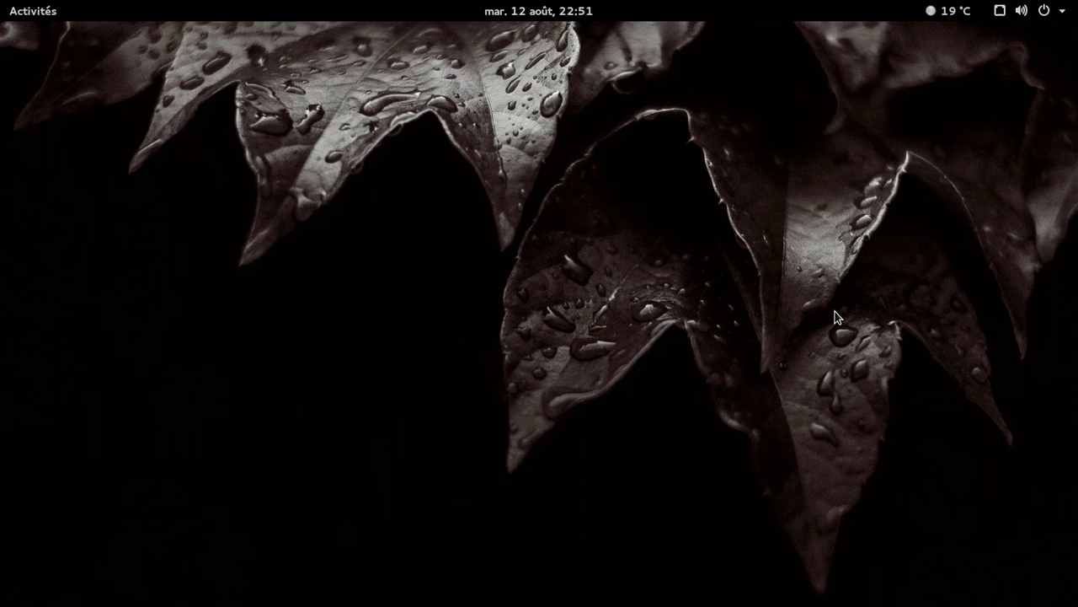
- Bring up the screen recorder's options from the host's message tray to end the recording
{"action": "key", "text": "super+m"}
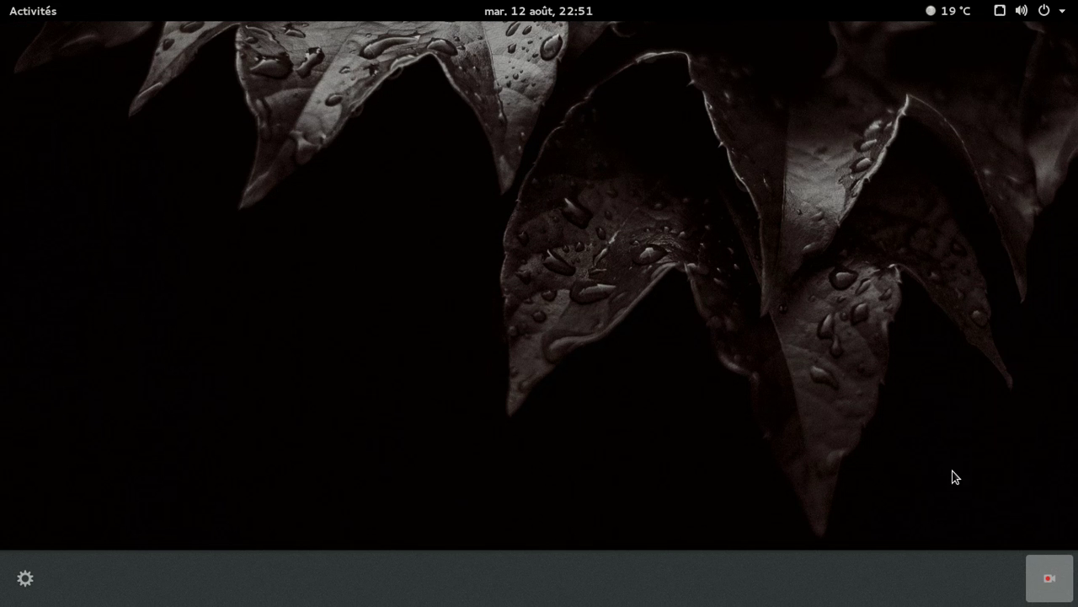
{"action": "left_click", "coordinate": [1037, 585]}
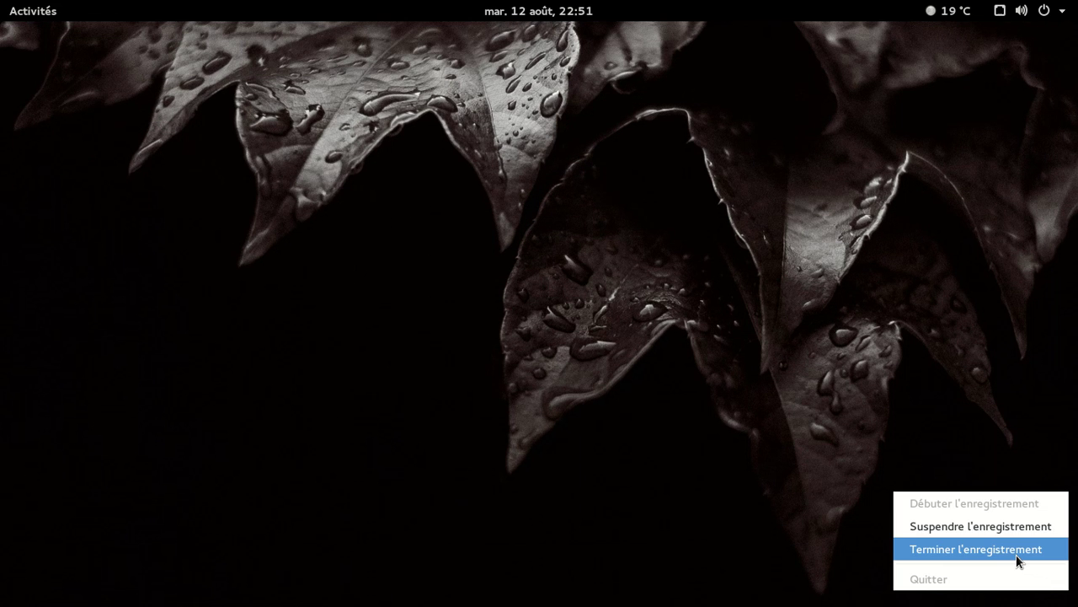